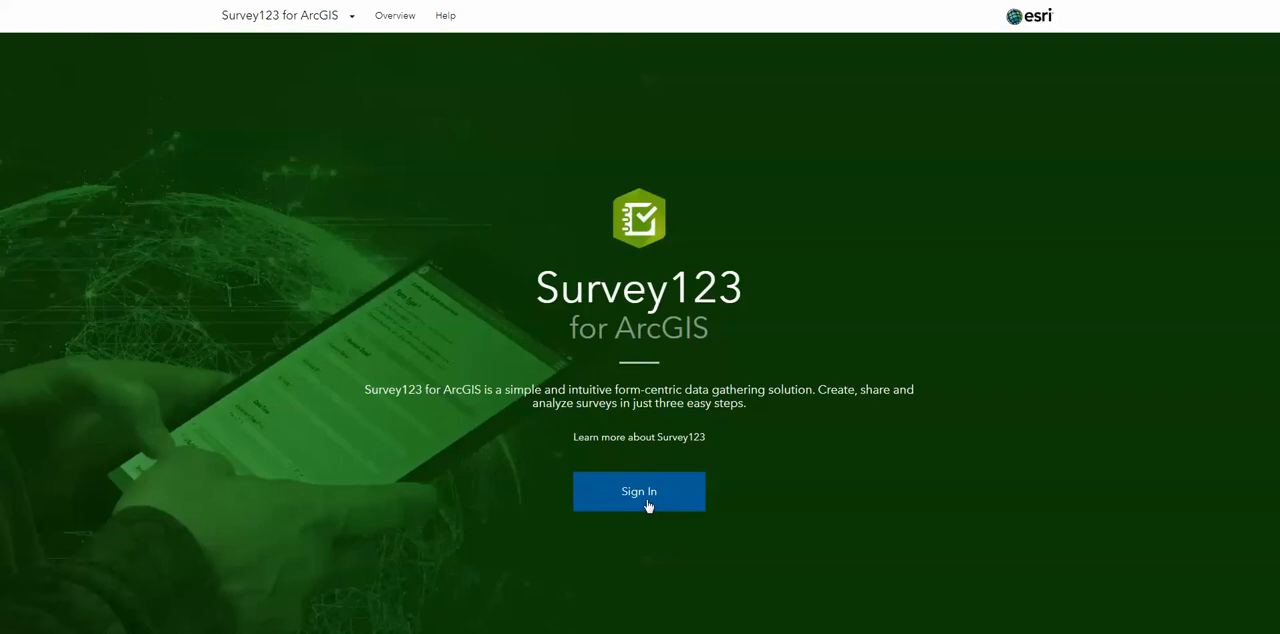
# Step: Sign in to Survey123 with the ArcGIS account's username and password
pyautogui.click(647, 505)
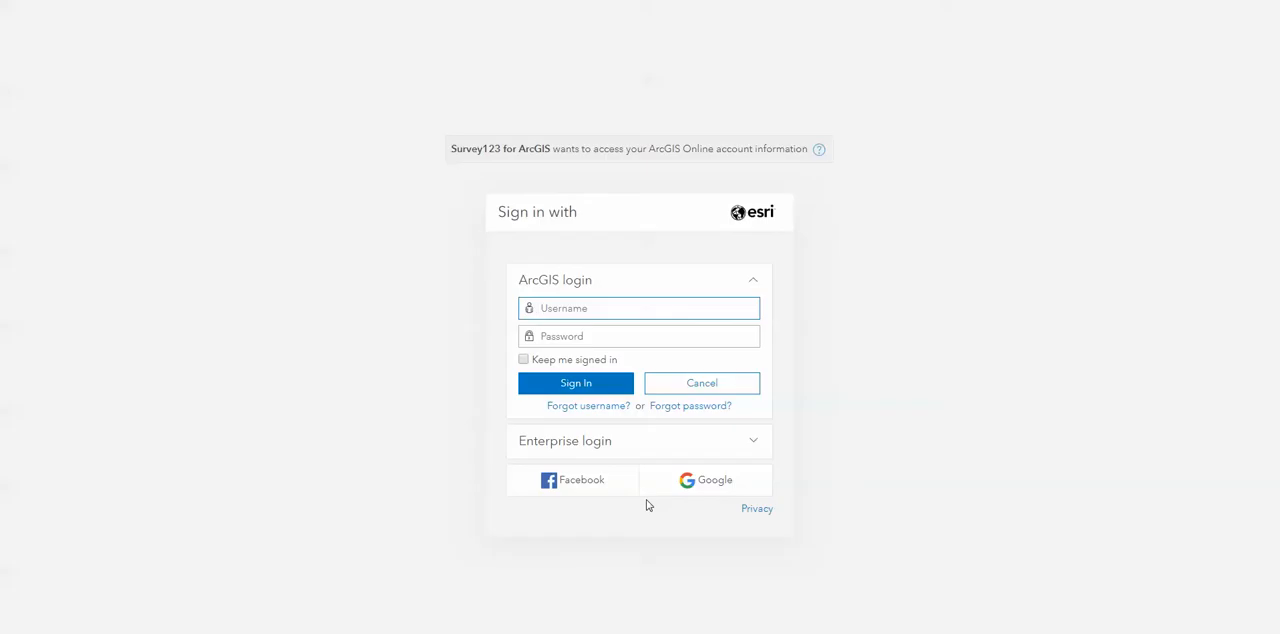
pyautogui.press('Tab')
pyautogui.write('•')
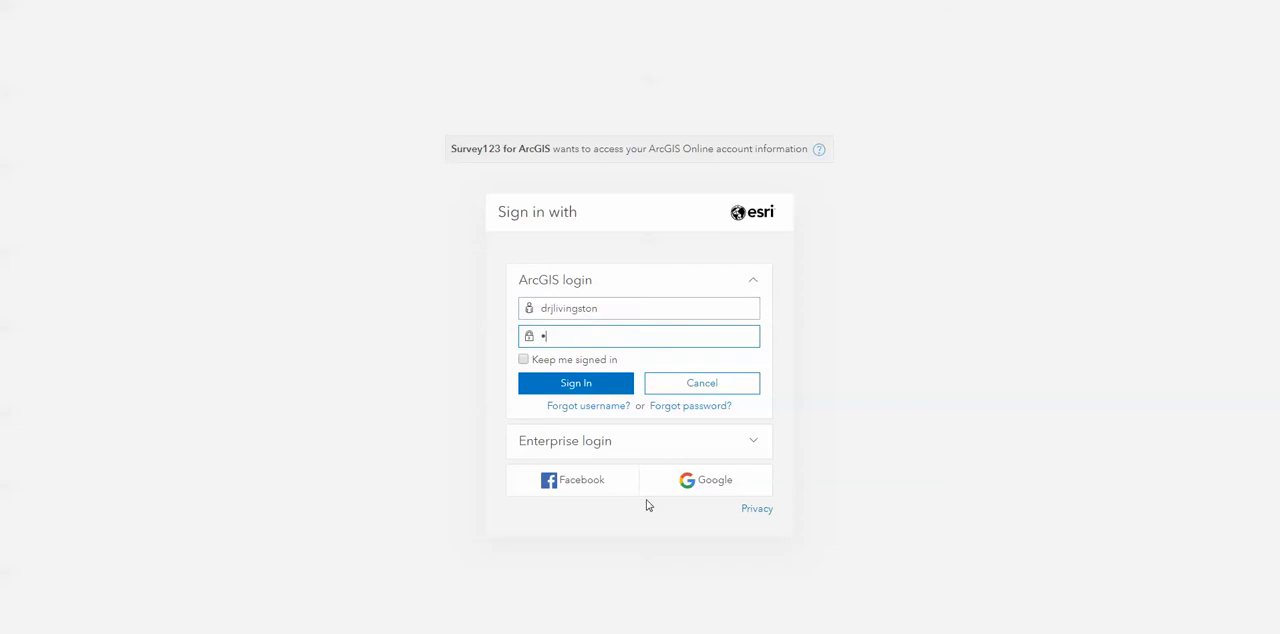
pyautogui.write('••••••••')
pyautogui.press('Return')
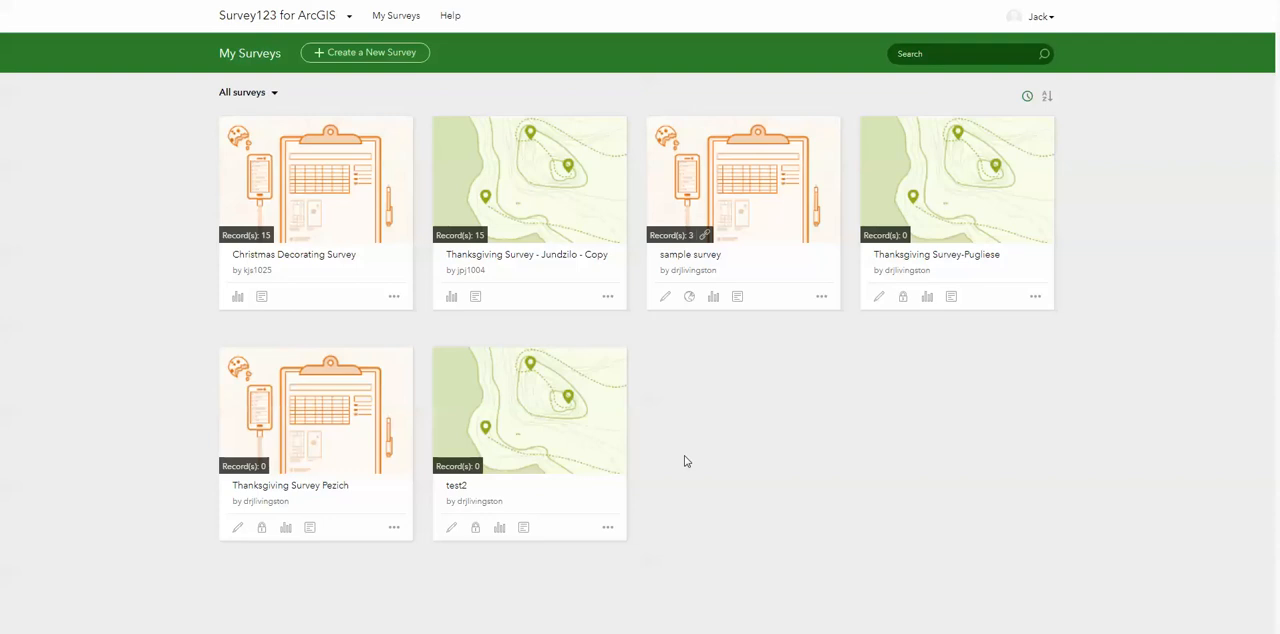
# Step: Start a new survey using the web designer and name it "Example Holiday Survey"
pyautogui.click(357, 54)
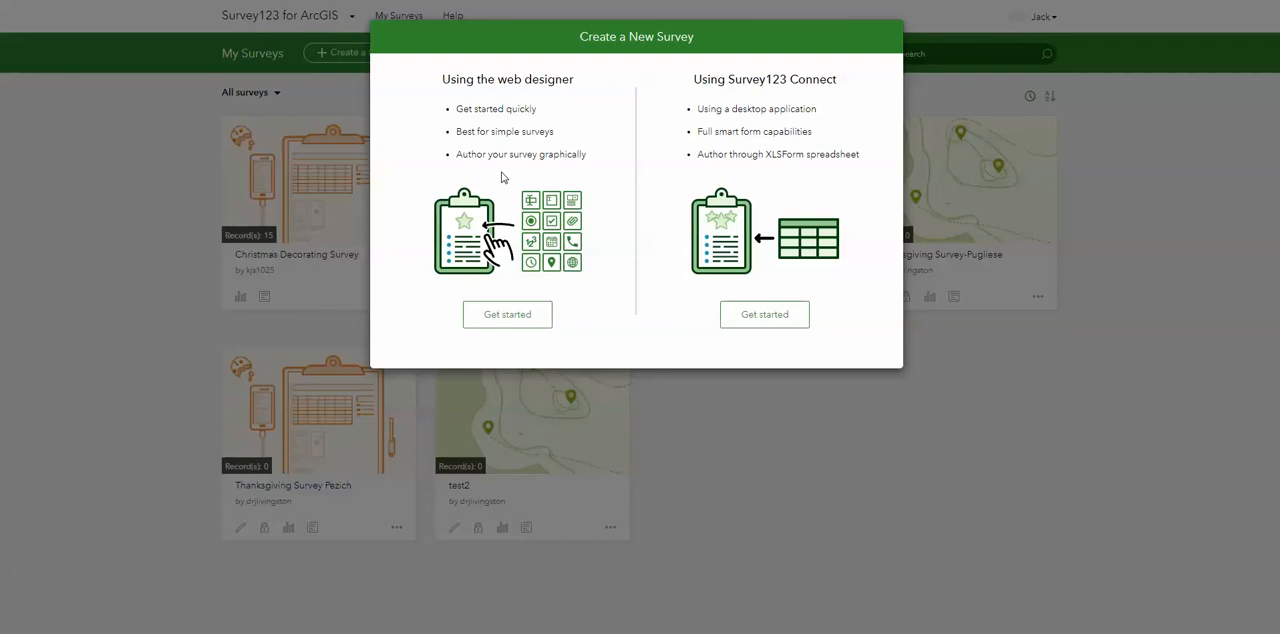
pyautogui.click(507, 314)
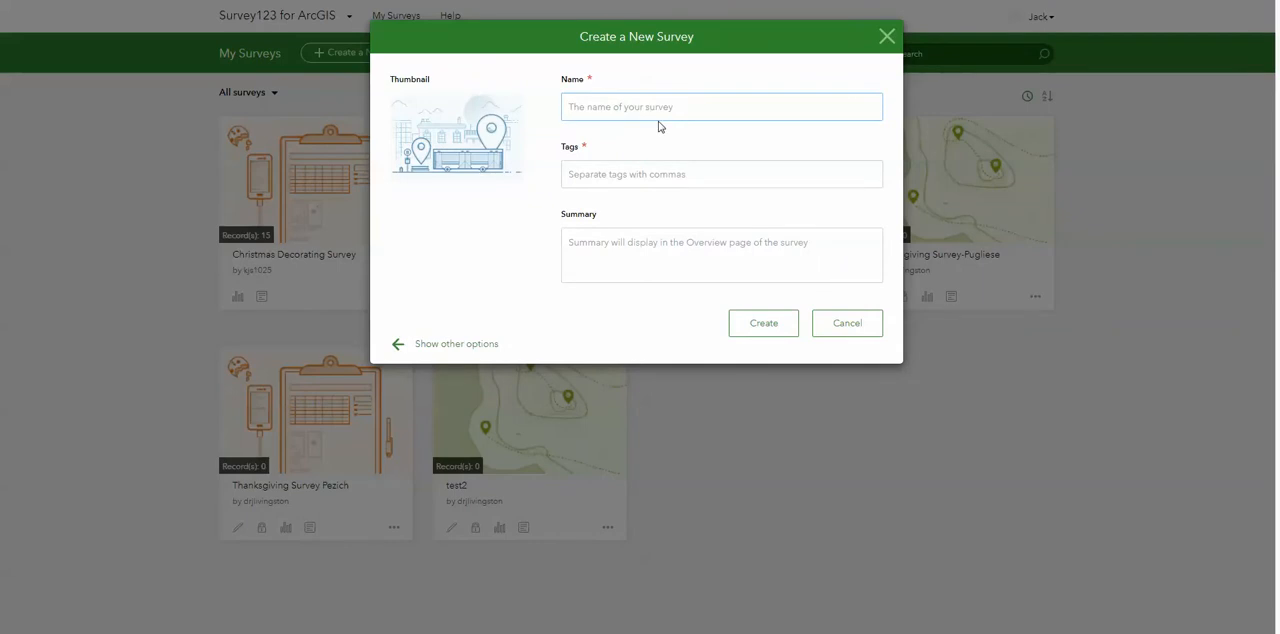
pyautogui.write('Example Holiday Survey')
# Step: Create the survey with the tag "Holiday" and the summary "Class example"
pyautogui.click(611, 173)
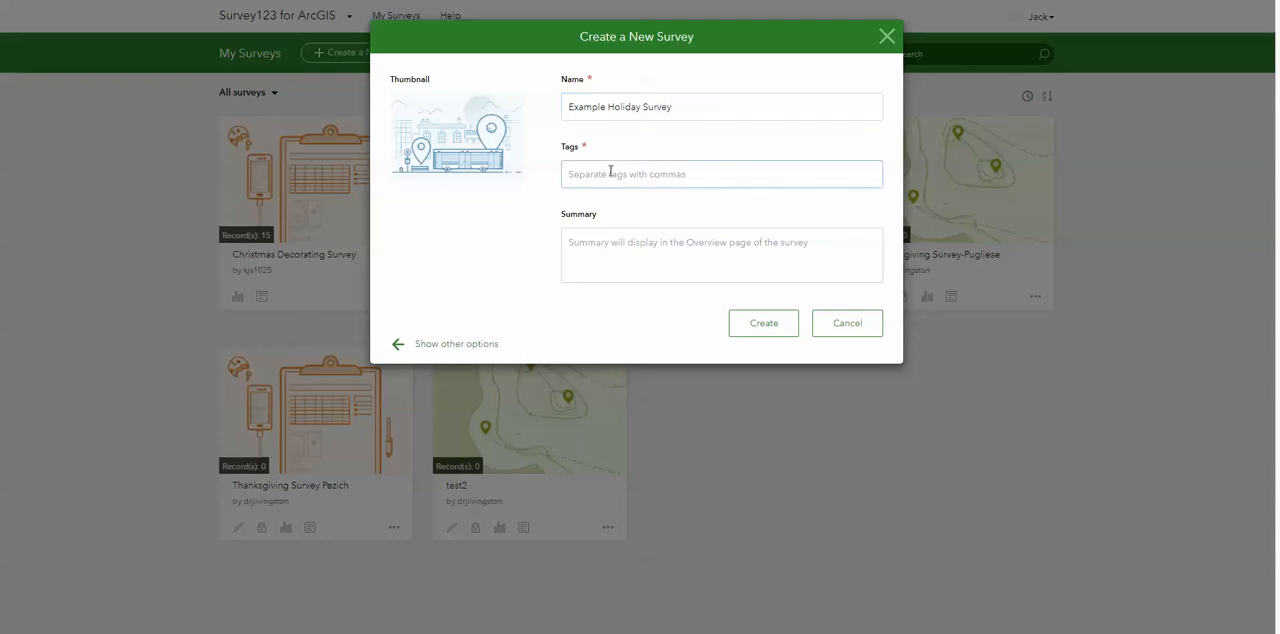
pyautogui.write('Holiday')
pyautogui.click(607, 242)
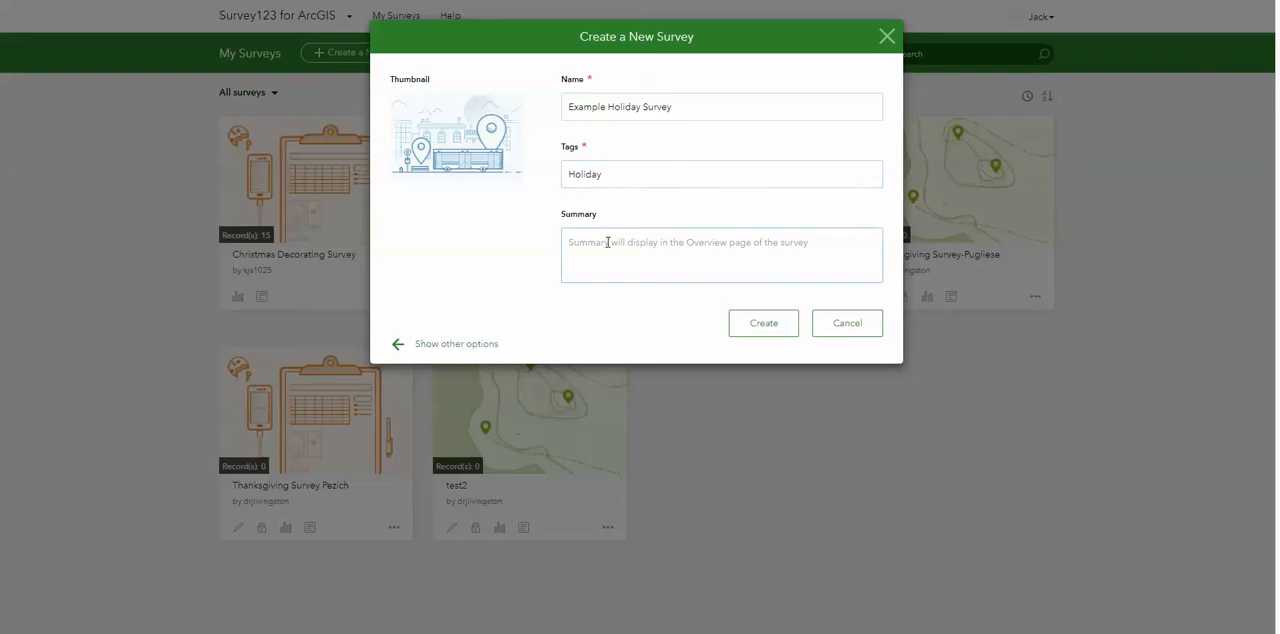
pyautogui.write('Class')
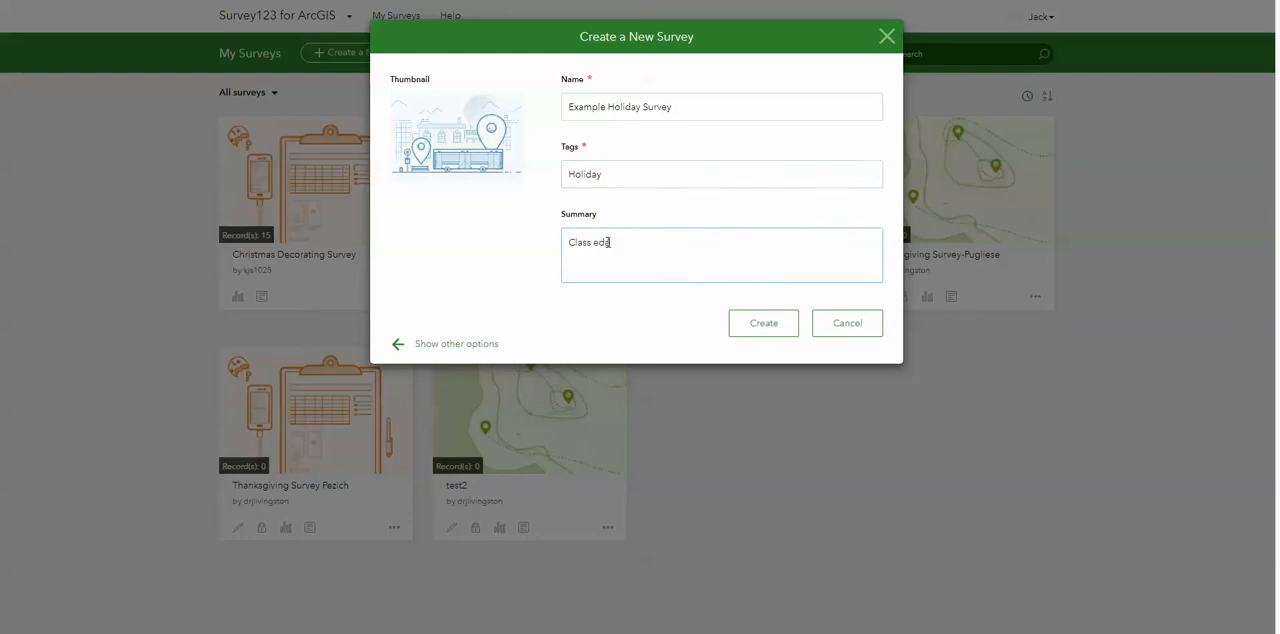
pyautogui.write(' example')
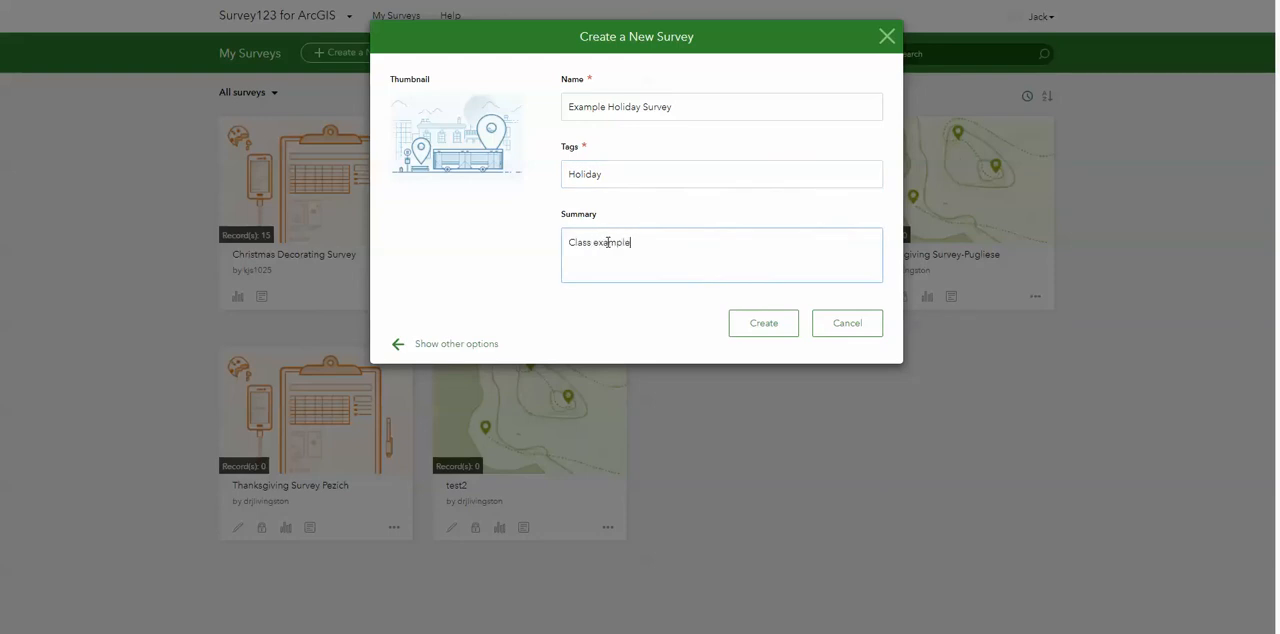
pyautogui.click(757, 330)
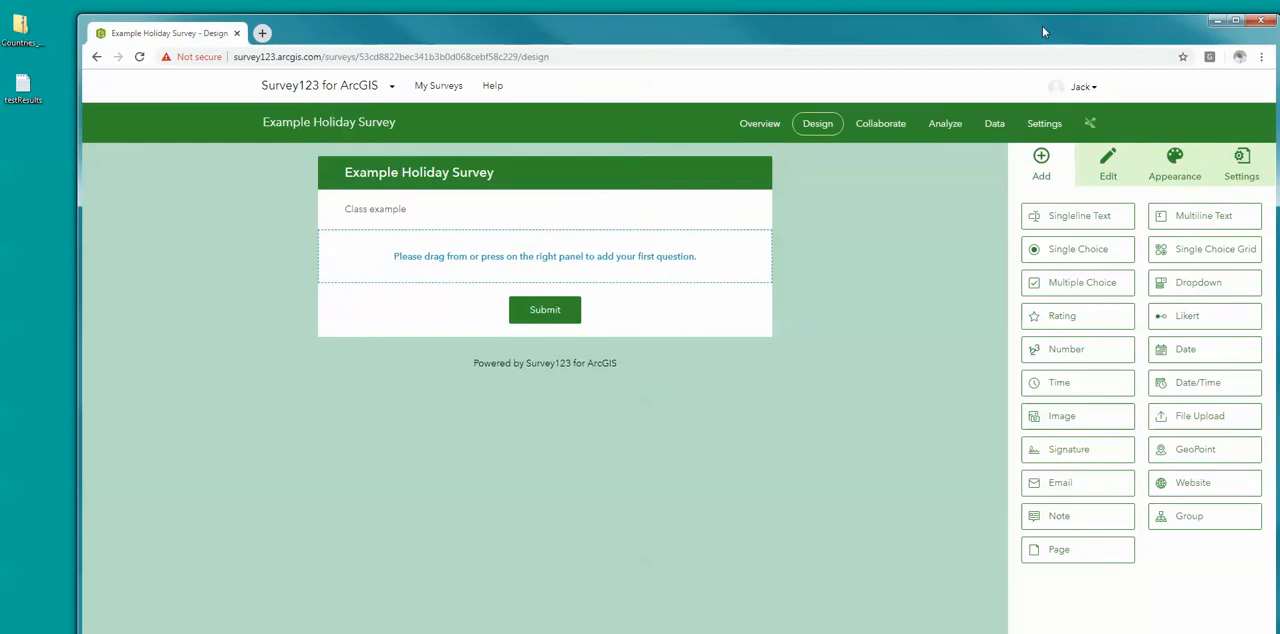
# Step: Resize and reposition the browser window so the full list of question types fits on screen
pyautogui.moveTo(1042, 27); pyautogui.dragTo(1040, 0)
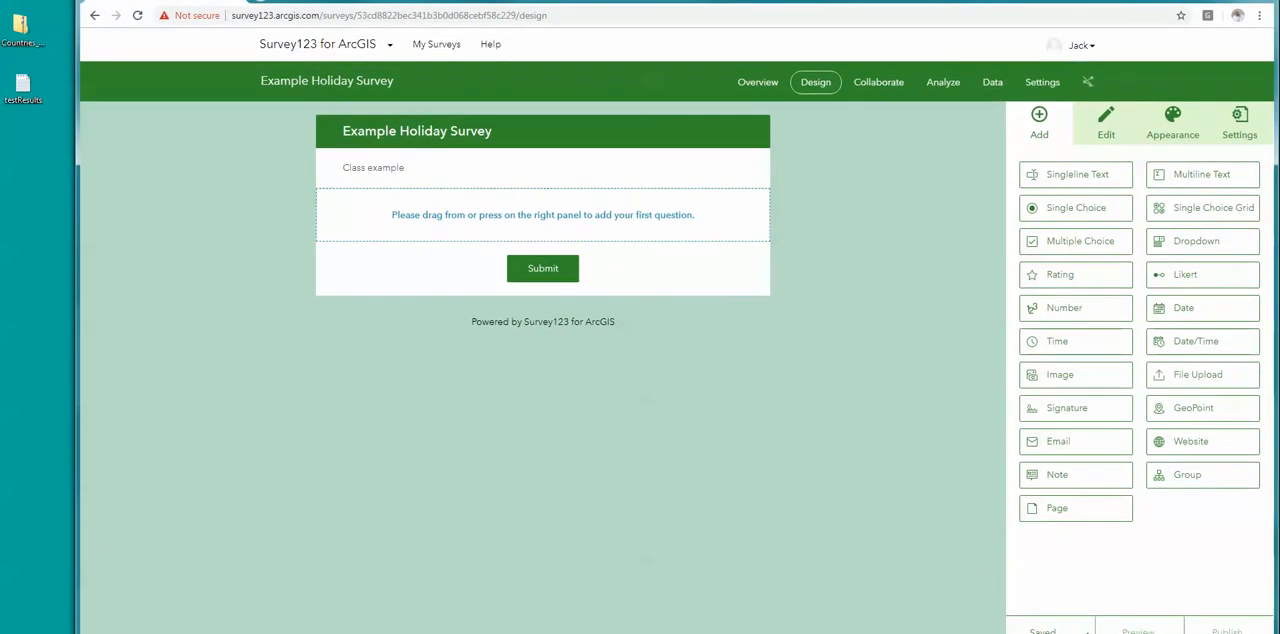
pyautogui.moveTo(1277, 0); pyautogui.dragTo(1162, 71)
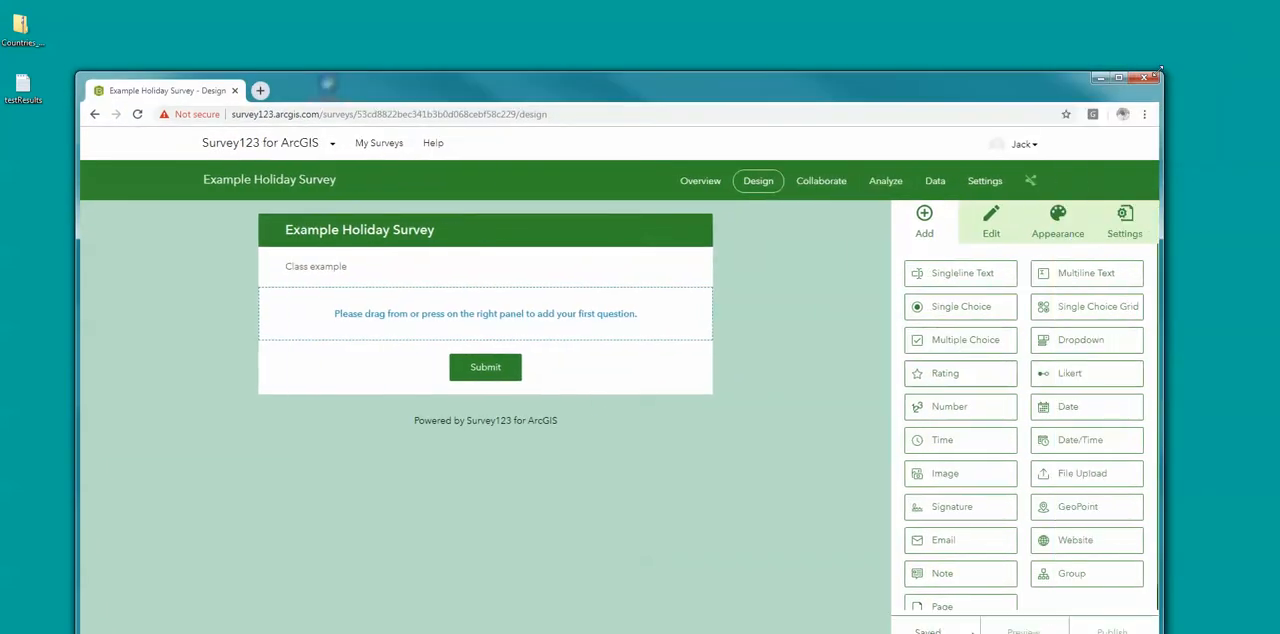
pyautogui.moveTo(946, 84); pyautogui.dragTo(1025, 41)
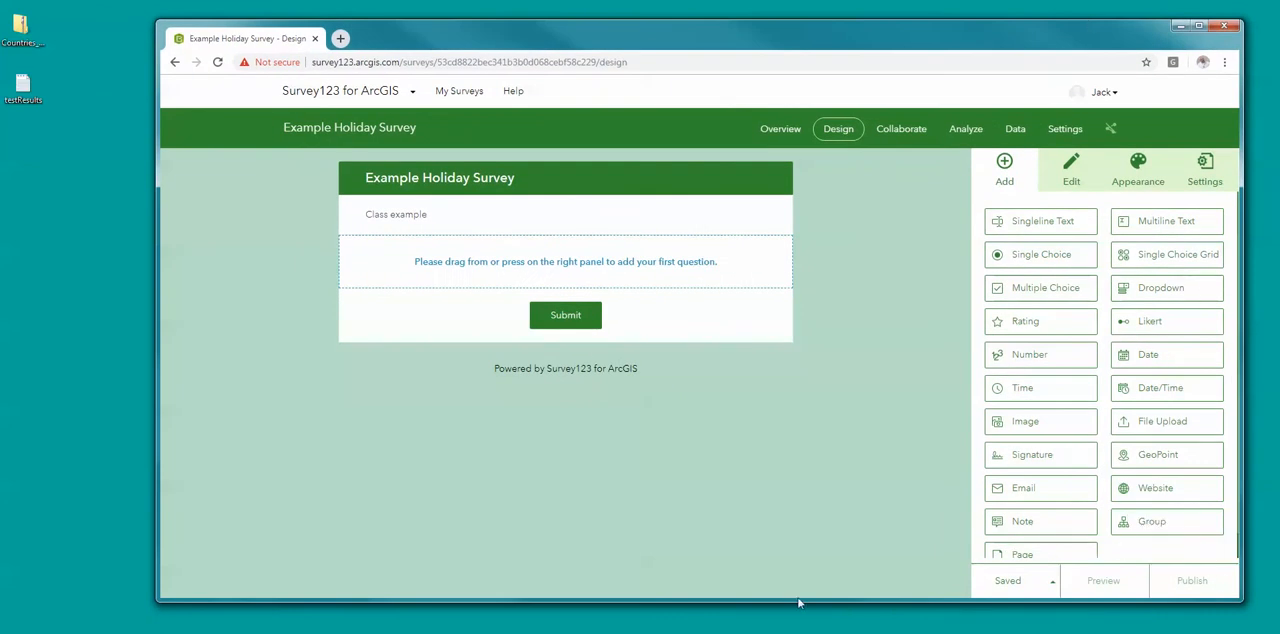
pyautogui.moveTo(799, 603); pyautogui.dragTo(799, 628)
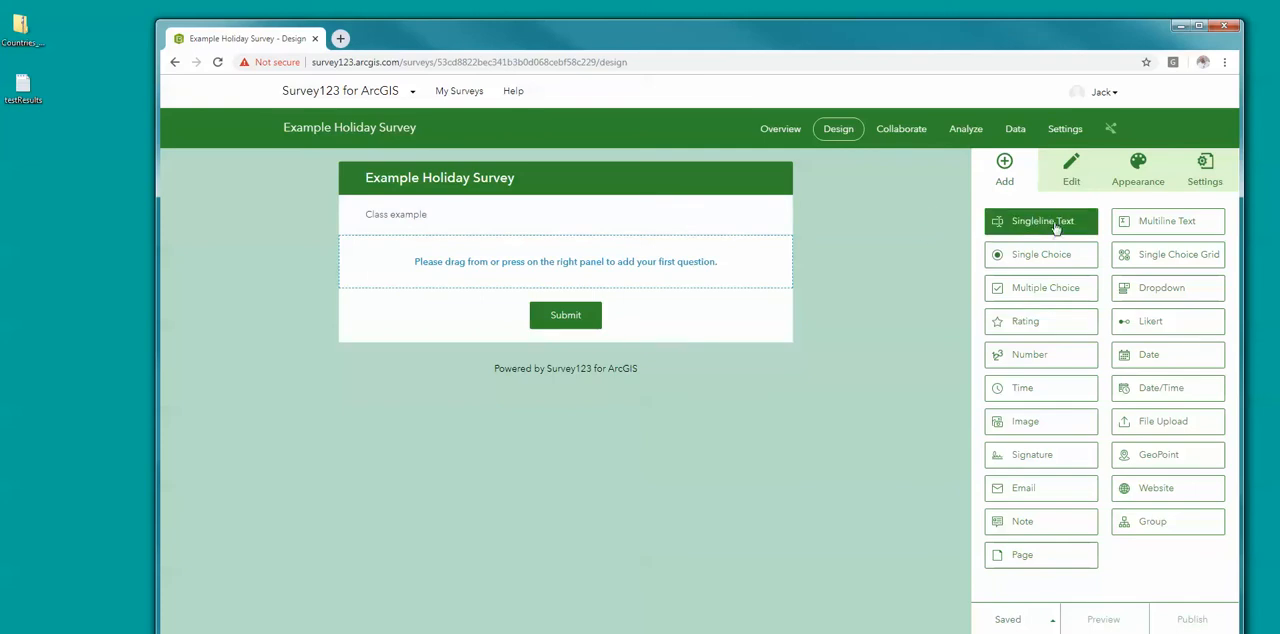
# Step: Add a singleline text question, and save the survey with the description "A survey for holiday decorating"
pyautogui.moveTo(1053, 226); pyautogui.dragTo(576, 287)
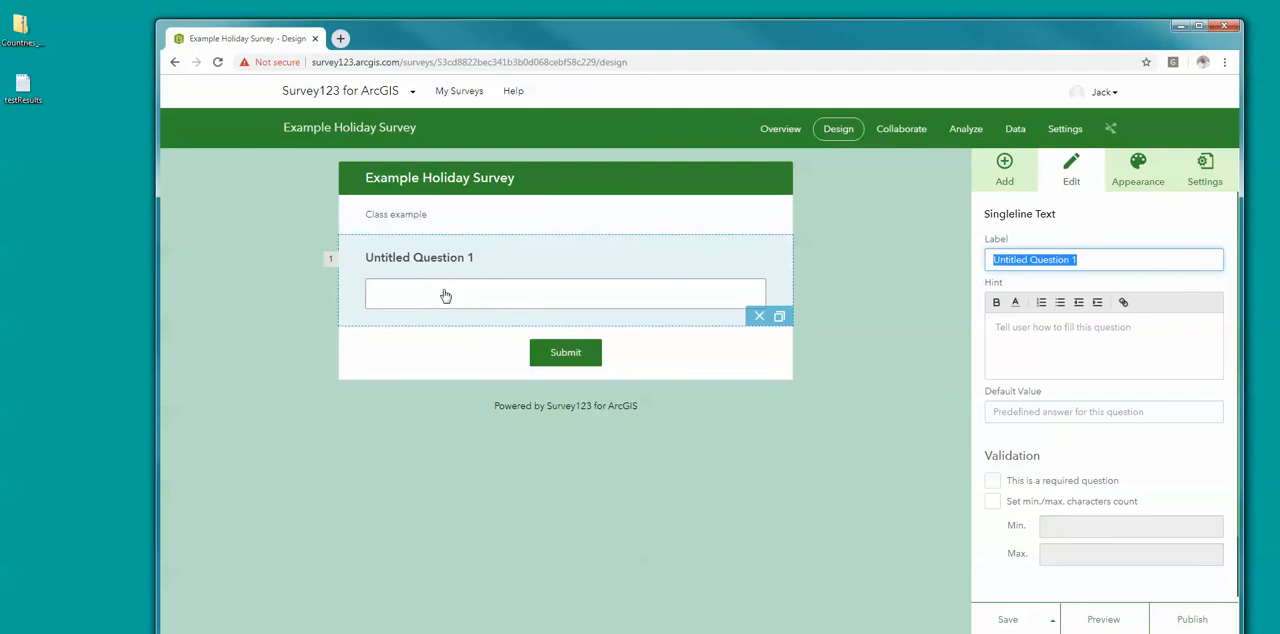
pyautogui.click(457, 224)
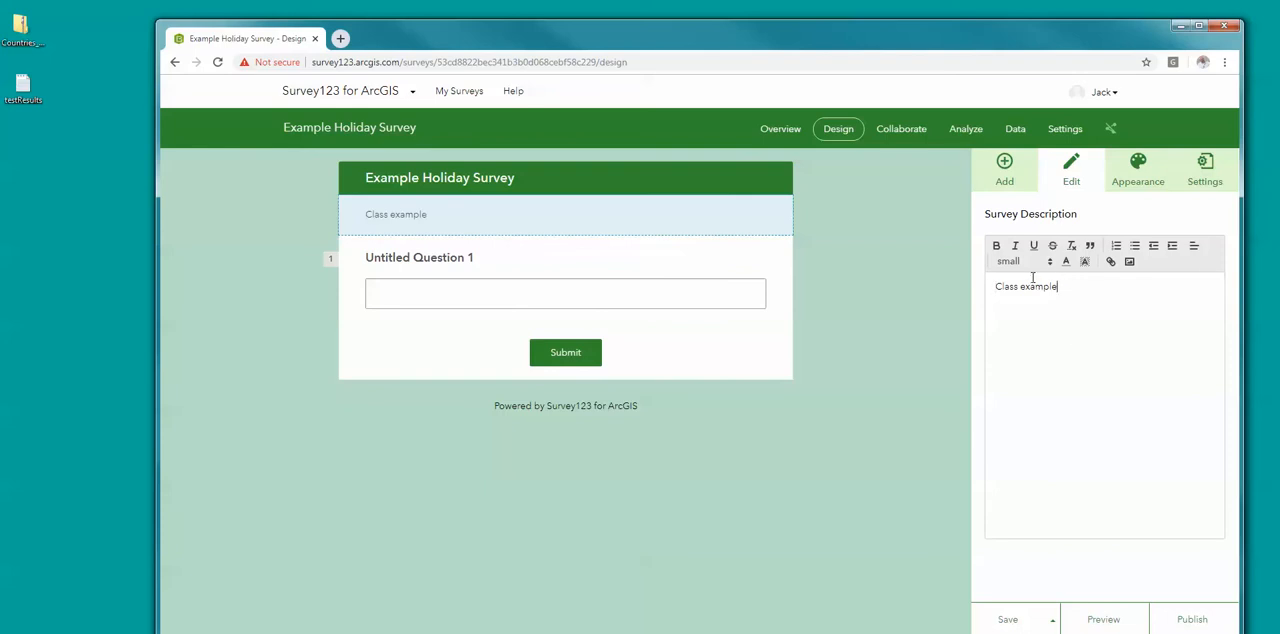
pyautogui.press('BackSpace')
pyautogui.press('BackSpace')
pyautogui.press('BackSpace')
pyautogui.press('BackSpace')
pyautogui.press('BackSpace')
pyautogui.press('BackSpace')
pyautogui.press('BackSpace')
pyautogui.press('BackSpace')
pyautogui.press('BackSpace')
pyautogui.press('BackSpace')
pyautogui.press('BackSpace')
pyautogui.press('BackSpace')
pyautogui.write('A survey for holiday decorating')
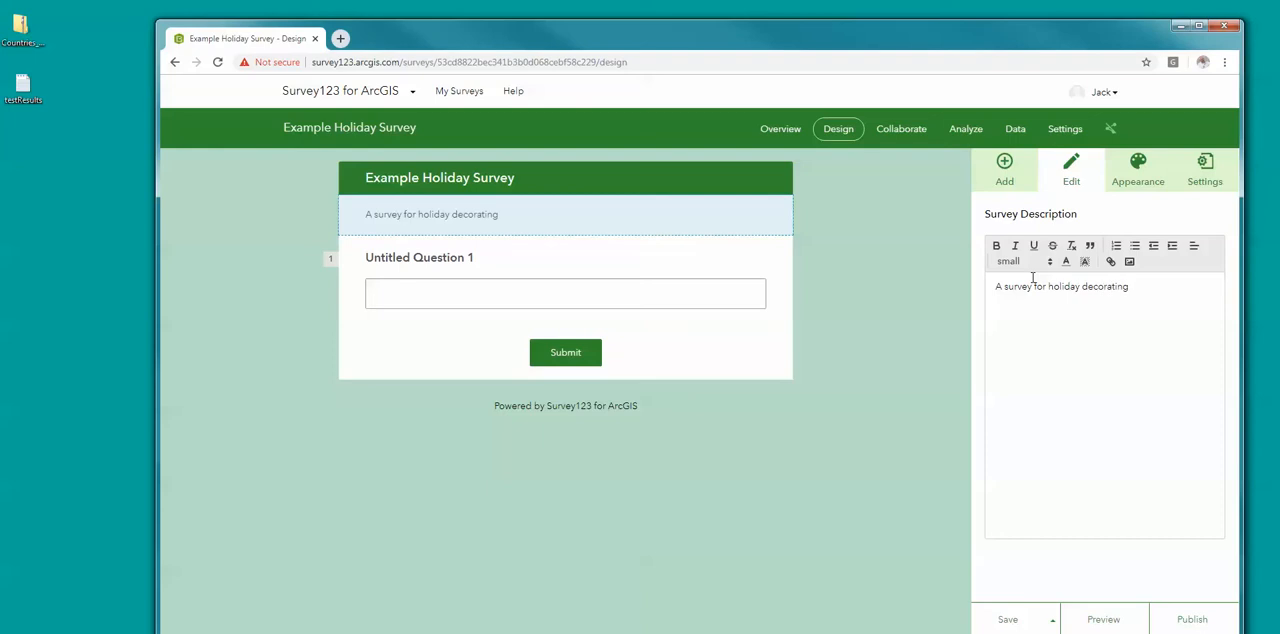
pyautogui.click(1007, 619)
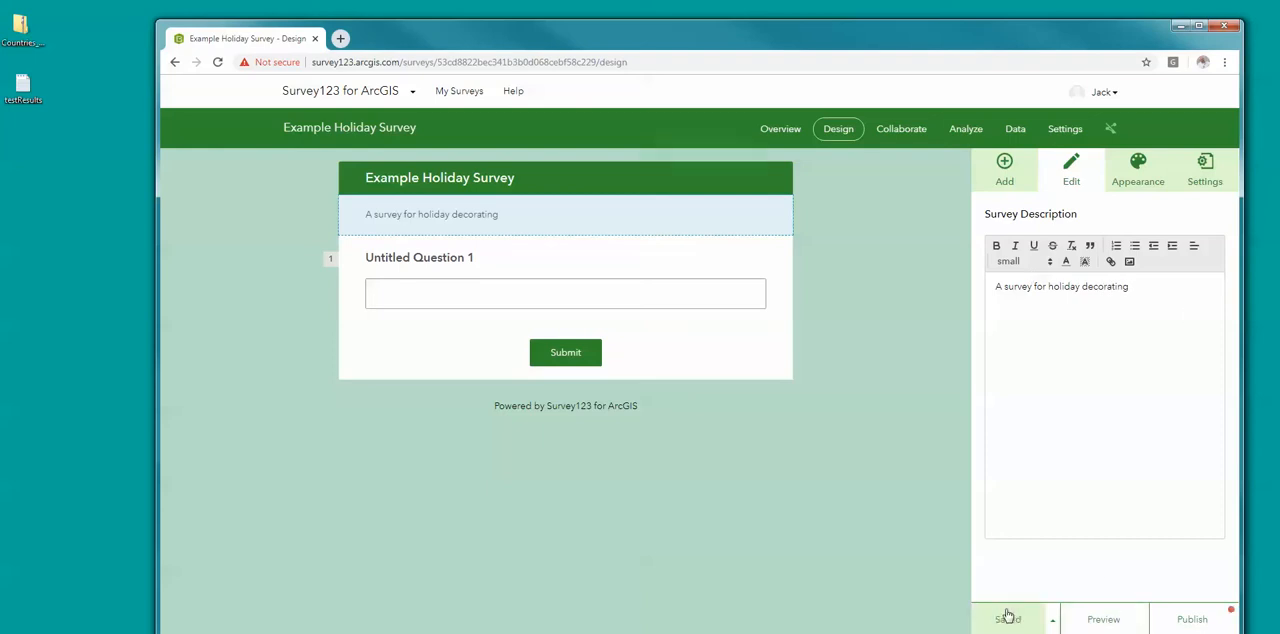
# Step: Label the singleline text question "Please enter your permanent residence zip code"
pyautogui.click(421, 299)
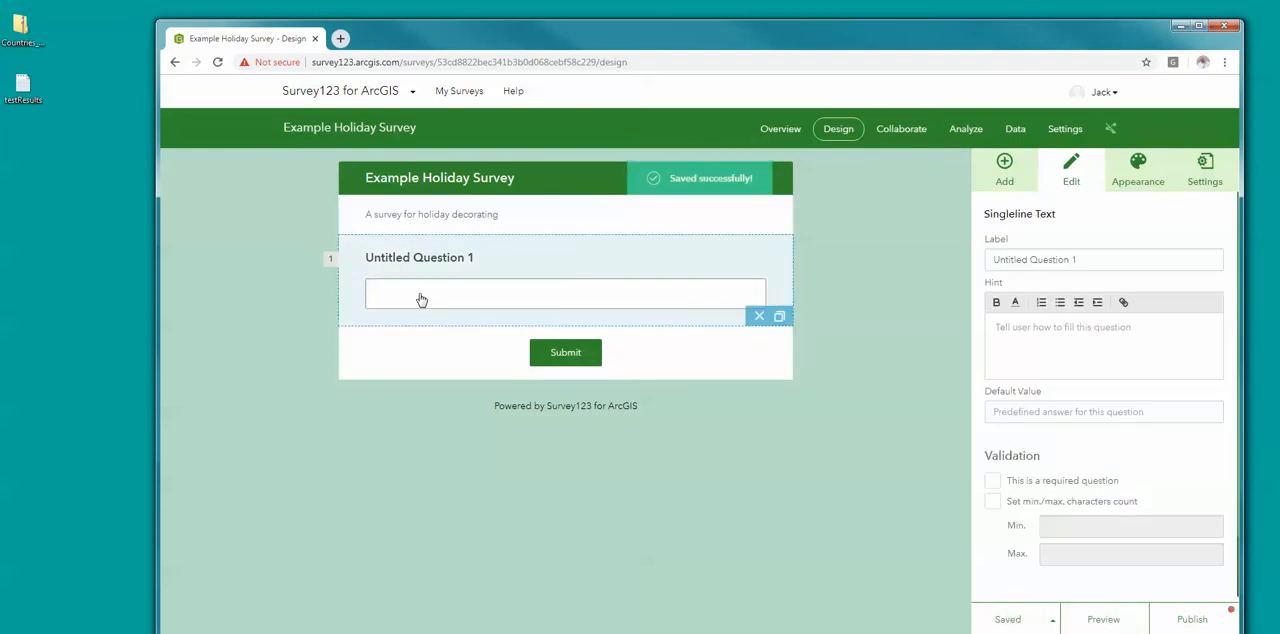
pyautogui.tripleClick(1081, 259)
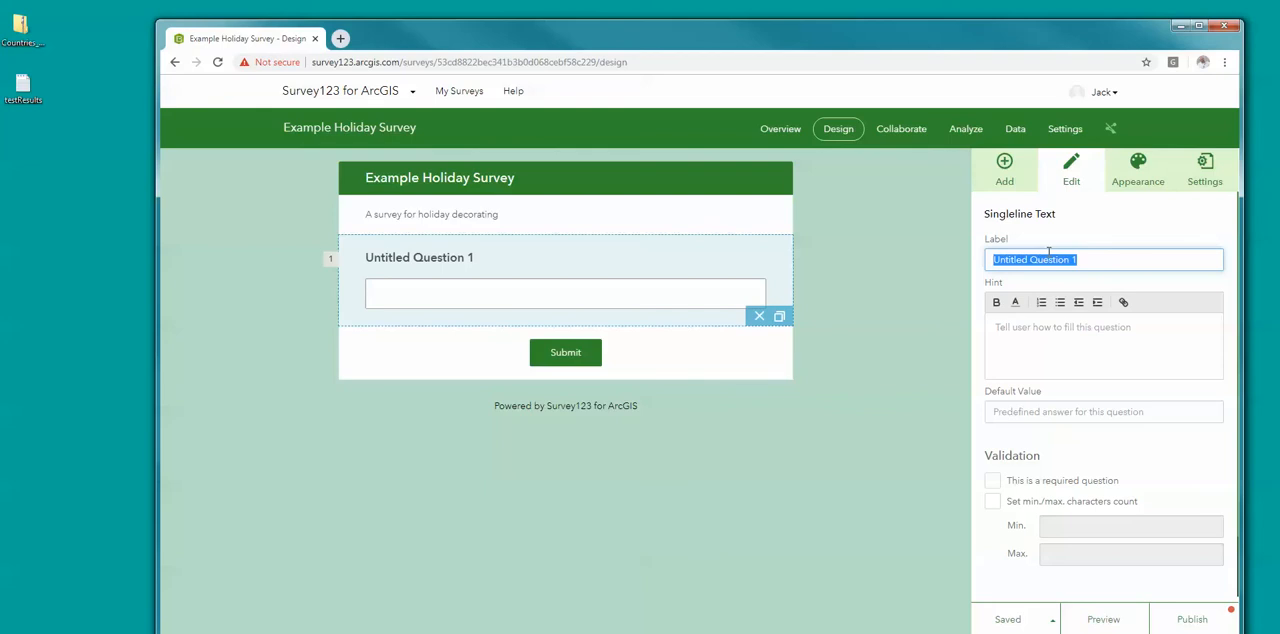
pyautogui.write('Plas')
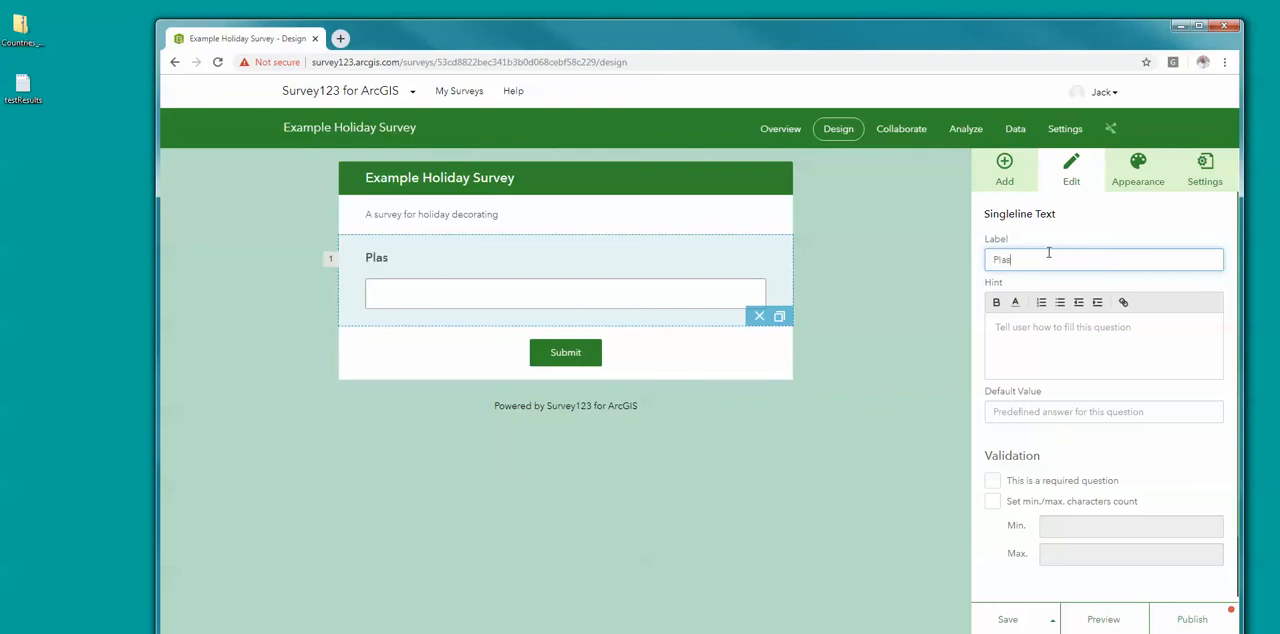
pyautogui.write('ase enter')
pyautogui.press('BackSpace')
pyautogui.write('r your home')
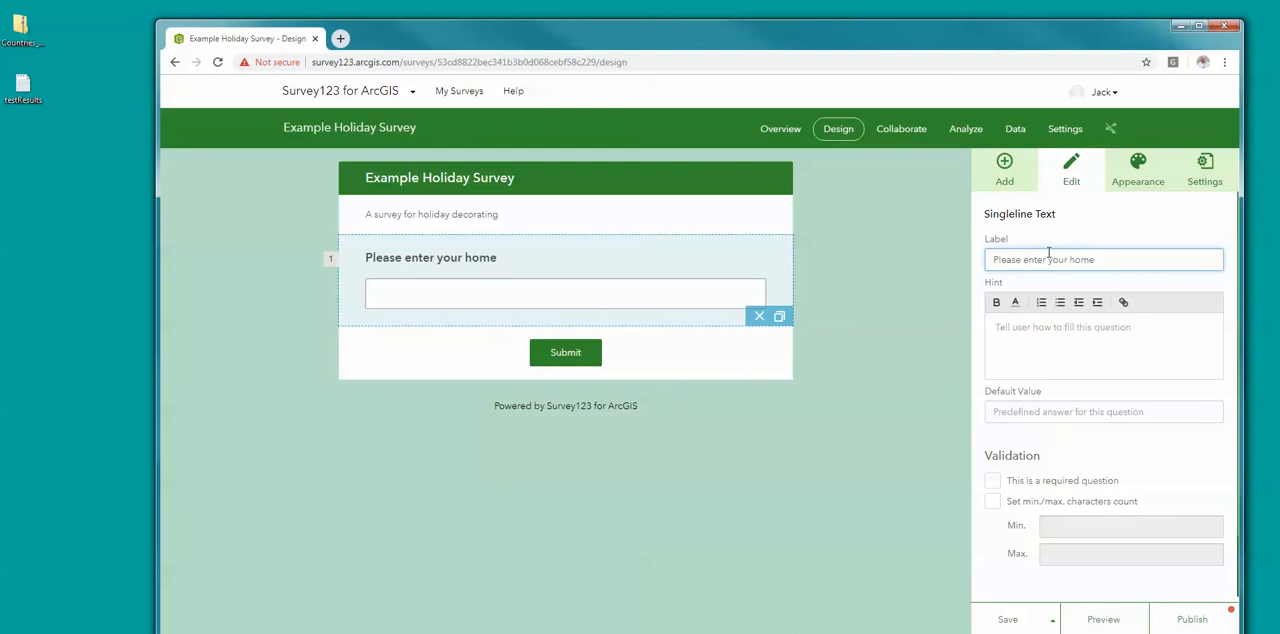
pyautogui.press('BackSpace')
pyautogui.press('BackSpace')
pyautogui.press('BackSpace')
pyautogui.write('pla')
pyautogui.press('BackSpace')
pyautogui.press('BackSpace')
pyautogui.write('ermanent res')
pyautogui.press('BackSpace')
pyautogui.write('esidence')
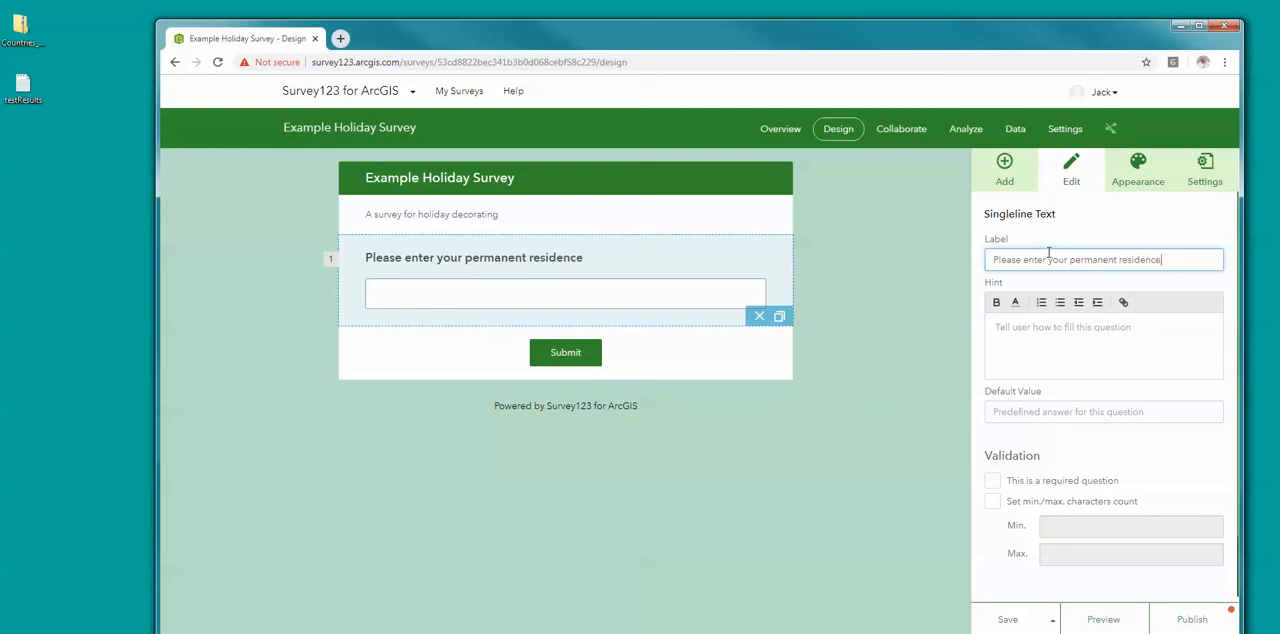
pyautogui.write(' zip code')
# Step: Preview the survey, return to the design and save it
pyautogui.click(1088, 622)
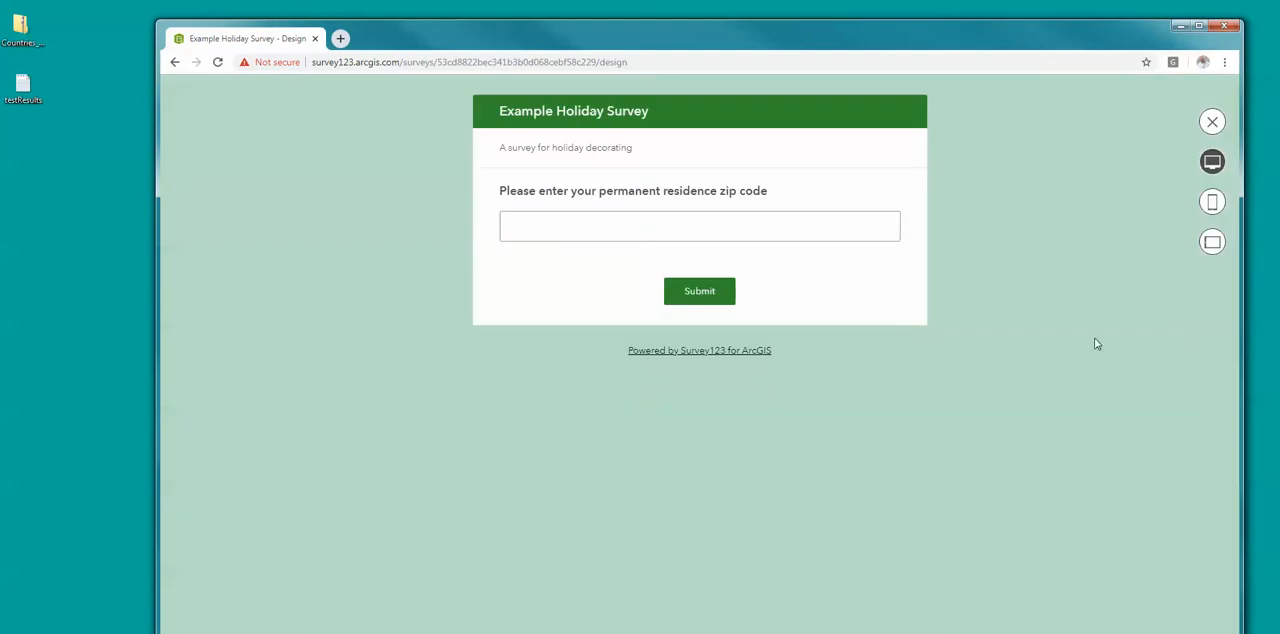
pyautogui.click(1212, 124)
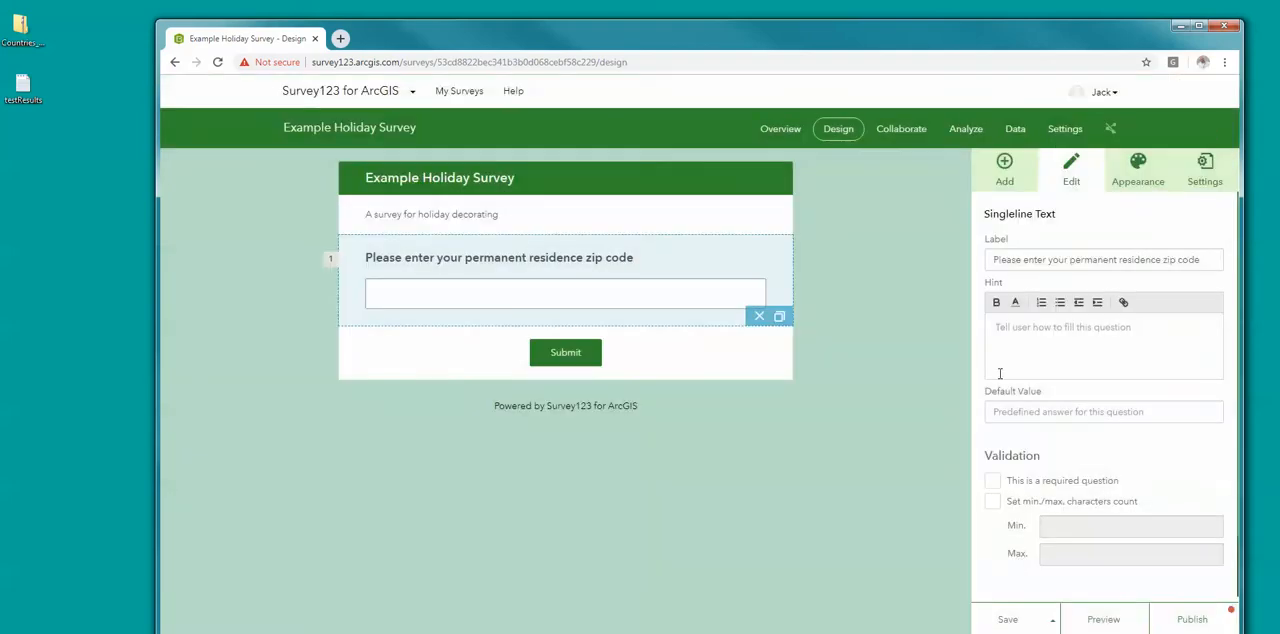
pyautogui.click(1010, 620)
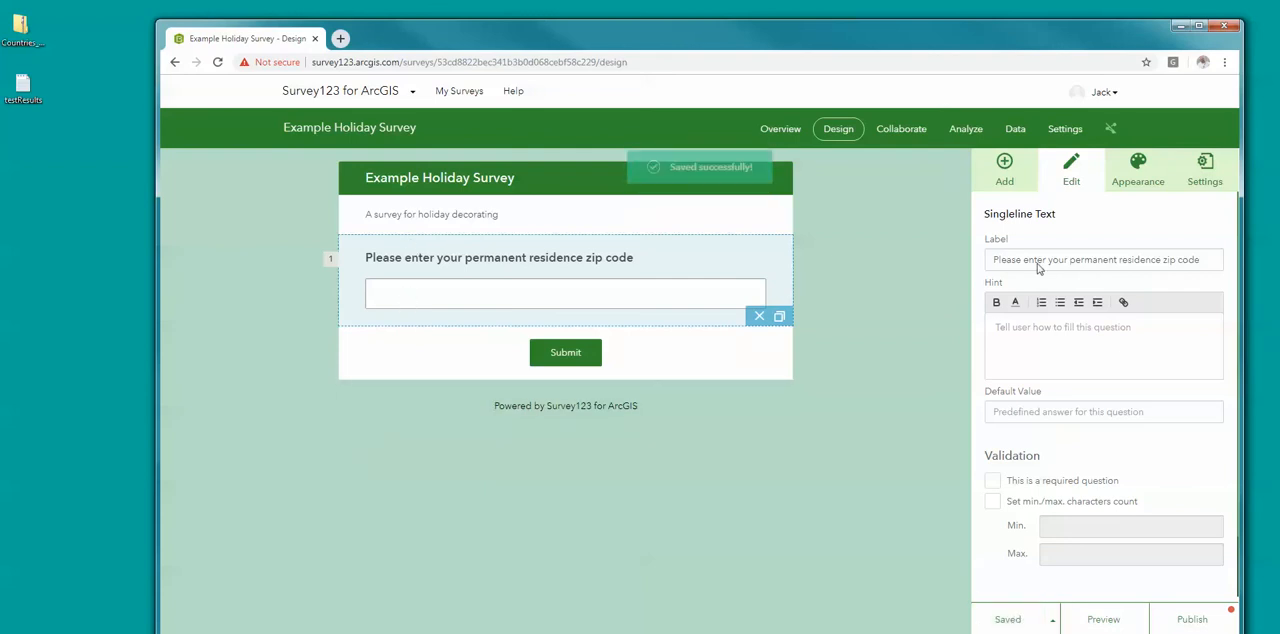
# Step: Add a Likert question above the zip code question
pyautogui.click(1017, 177)
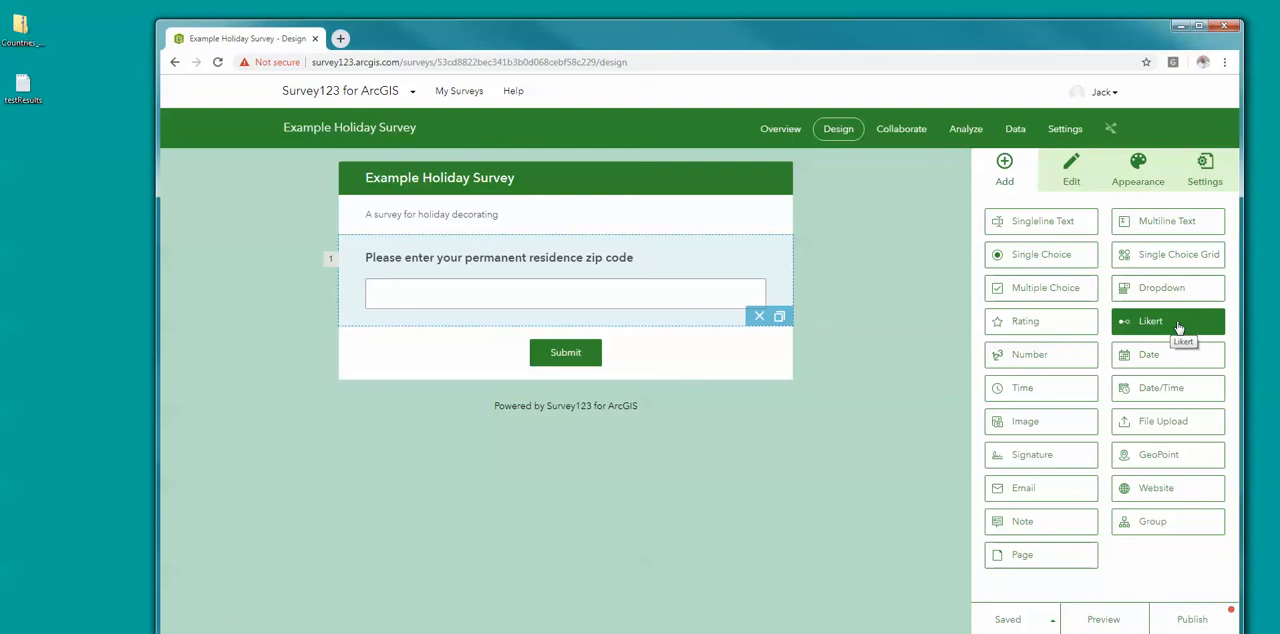
pyautogui.moveTo(1179, 328); pyautogui.dragTo(759, 369)
pyautogui.moveTo(577, 327); pyautogui.dragTo(531, 347)
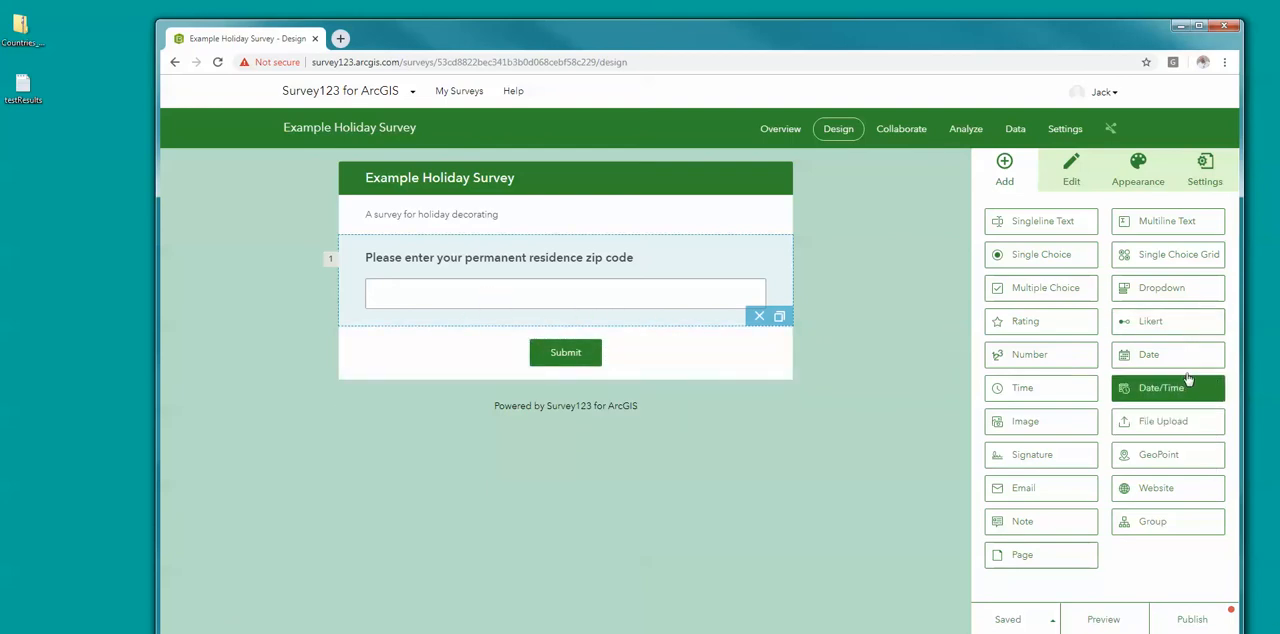
pyautogui.moveTo(1174, 334); pyautogui.dragTo(494, 252)
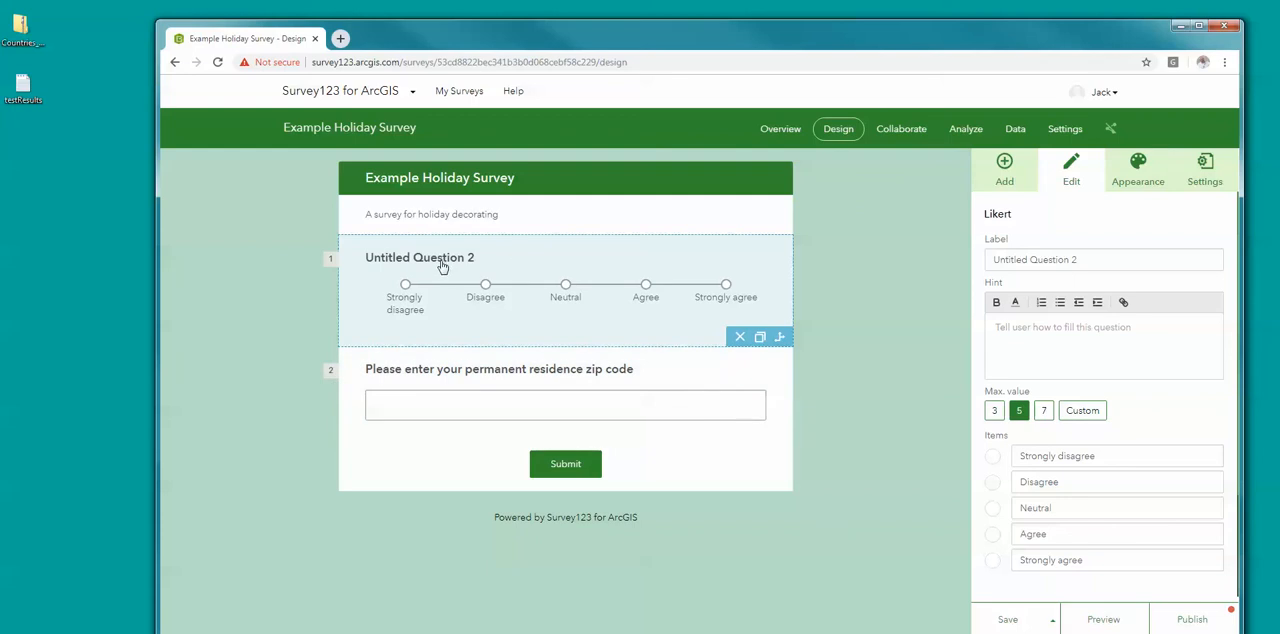
# Step: Label the Likert question "Decorating the outside of the house is the most important area to decorate during the holidays"
pyautogui.tripleClick(1102, 259)
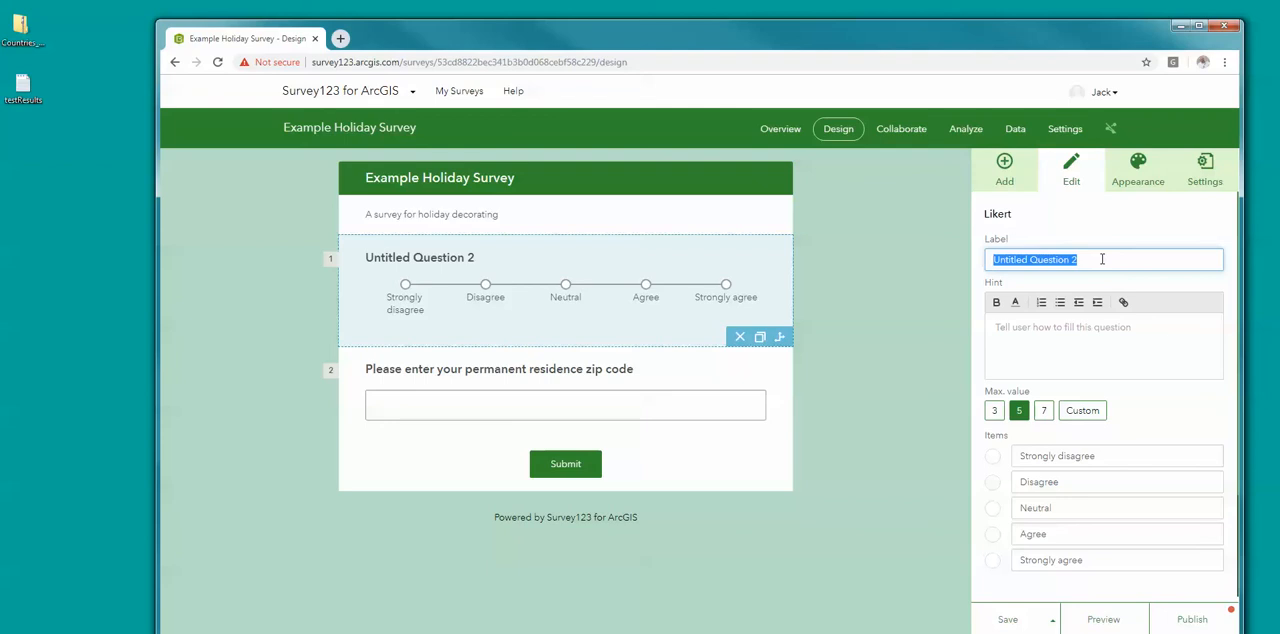
pyautogui.write('I')
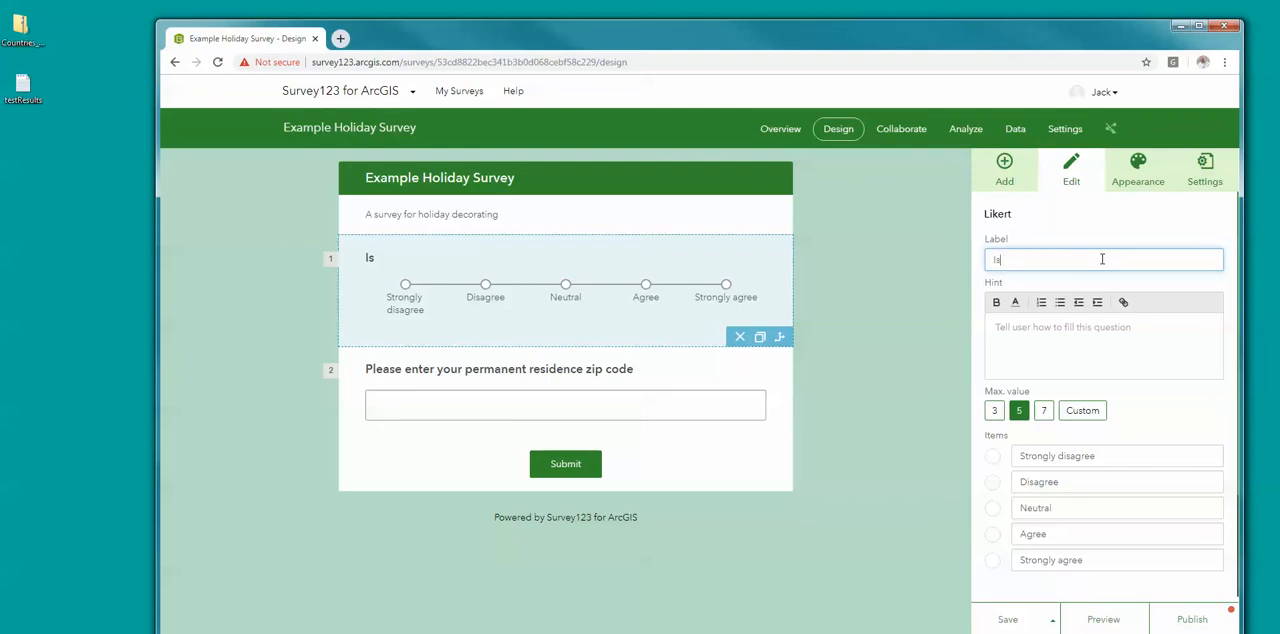
pyautogui.write('s')
pyautogui.press('BackSpace')
pyautogui.press('BackSpace')
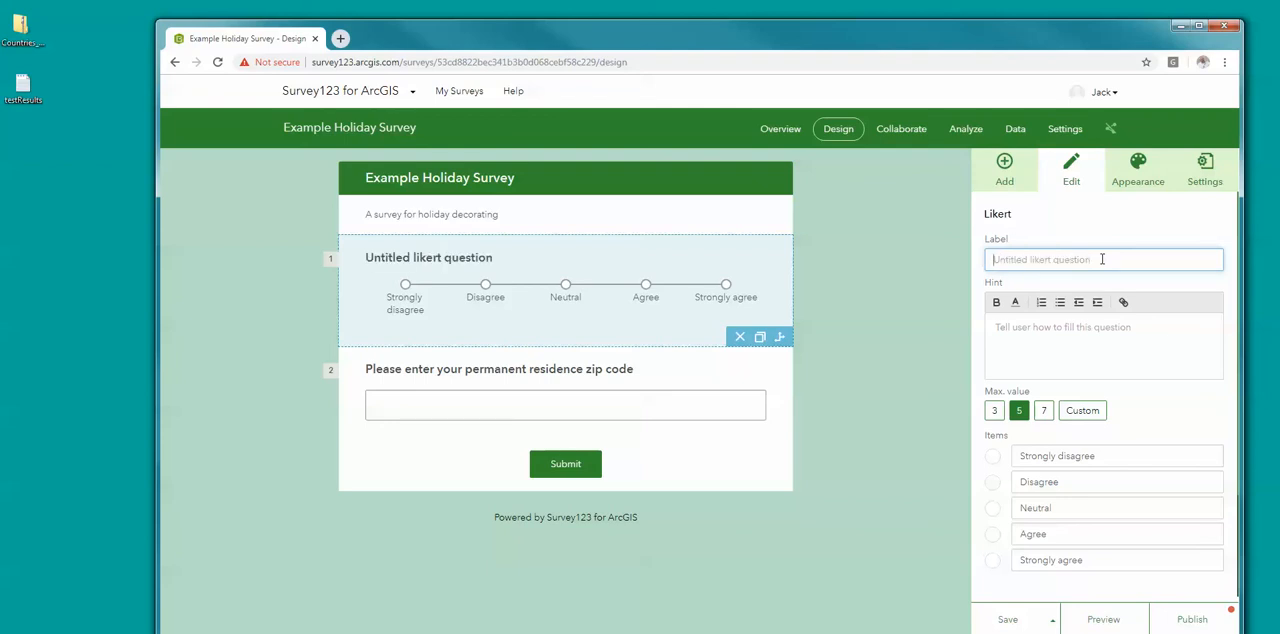
pyautogui.write('How')
pyautogui.press('BackSpace')
pyautogui.press('BackSpace')
pyautogui.press('BackSpace')
pyautogui.press('BackSpace')
pyautogui.write('Do I')
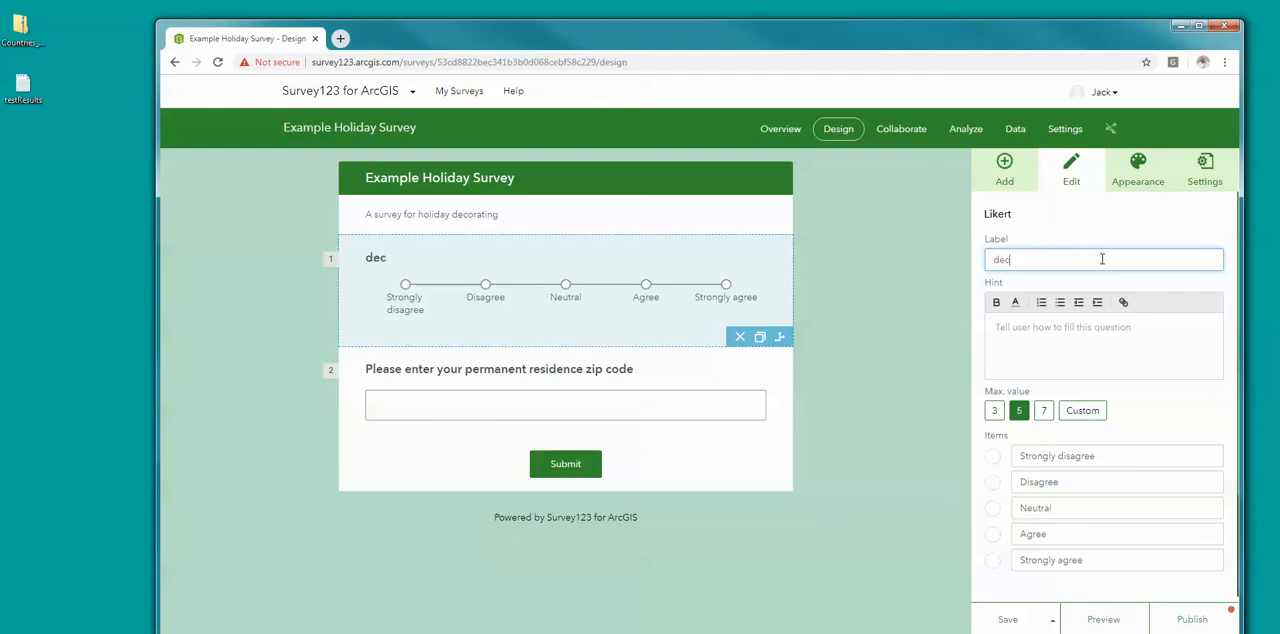
pyautogui.press('BackSpace')
pyautogui.press('BackSpace')
pyautogui.press('BackSpace')
pyautogui.press('BackSpace')
pyautogui.write('Decorating the ')
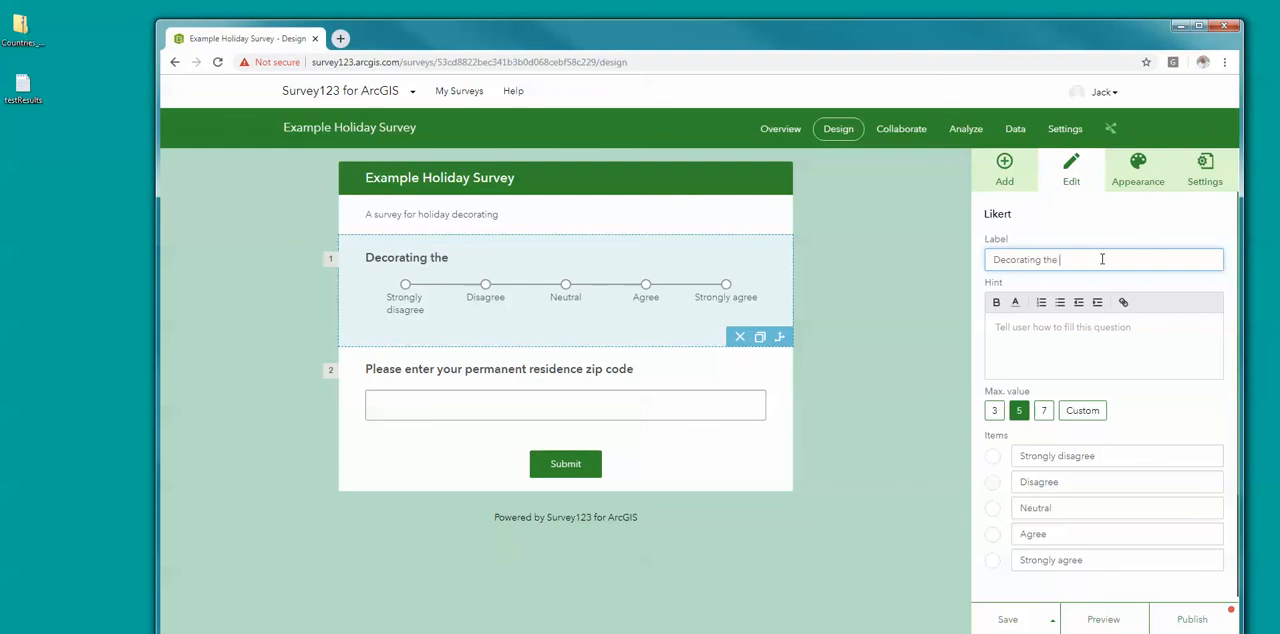
pyautogui.write('outside o the')
pyautogui.press('BackSpace')
pyautogui.press('BackSpace')
pyautogui.press('BackSpace')
pyautogui.write('f the hous')
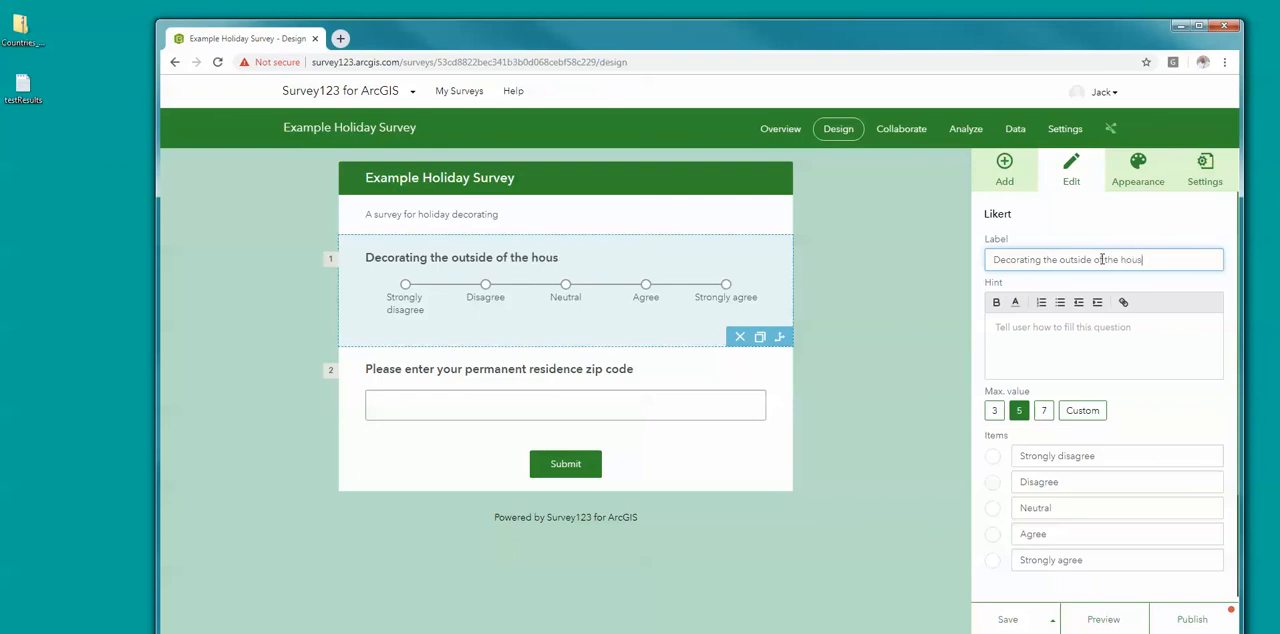
pyautogui.write('e is the most importanr p')
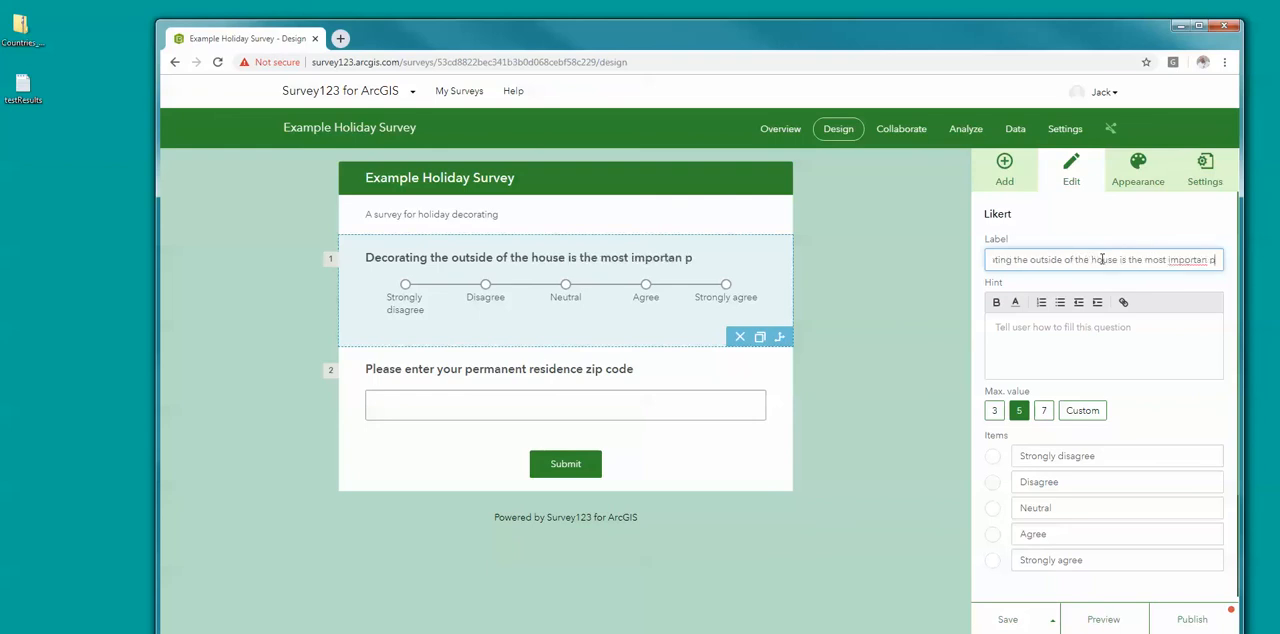
pyautogui.press('BackSpace')
pyautogui.press('BackSpace')
pyautogui.press('BackSpace')
pyautogui.write('t area d')
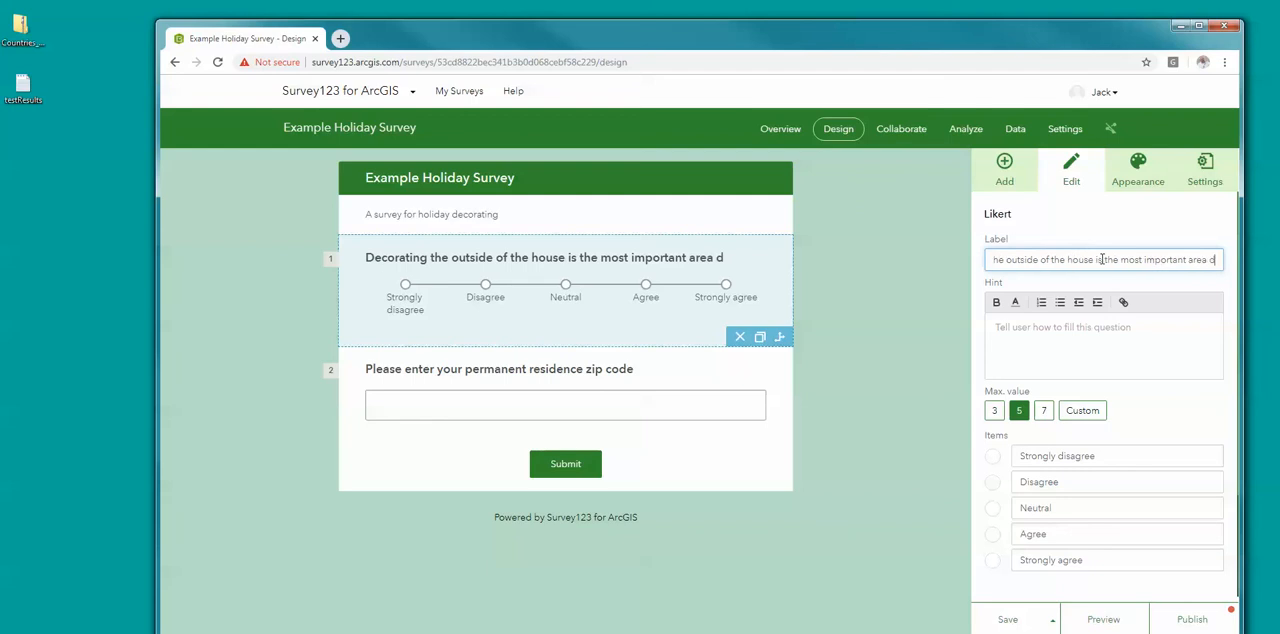
pyautogui.press('BackSpace')
pyautogui.write('to deco')
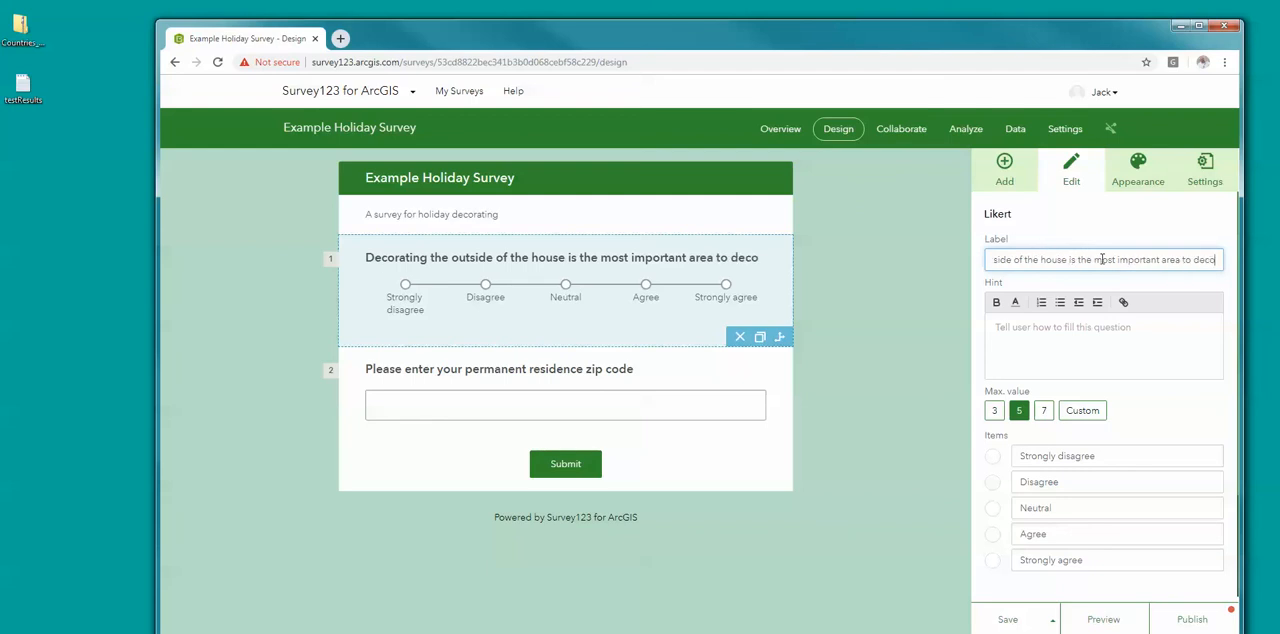
pyautogui.write('rated')
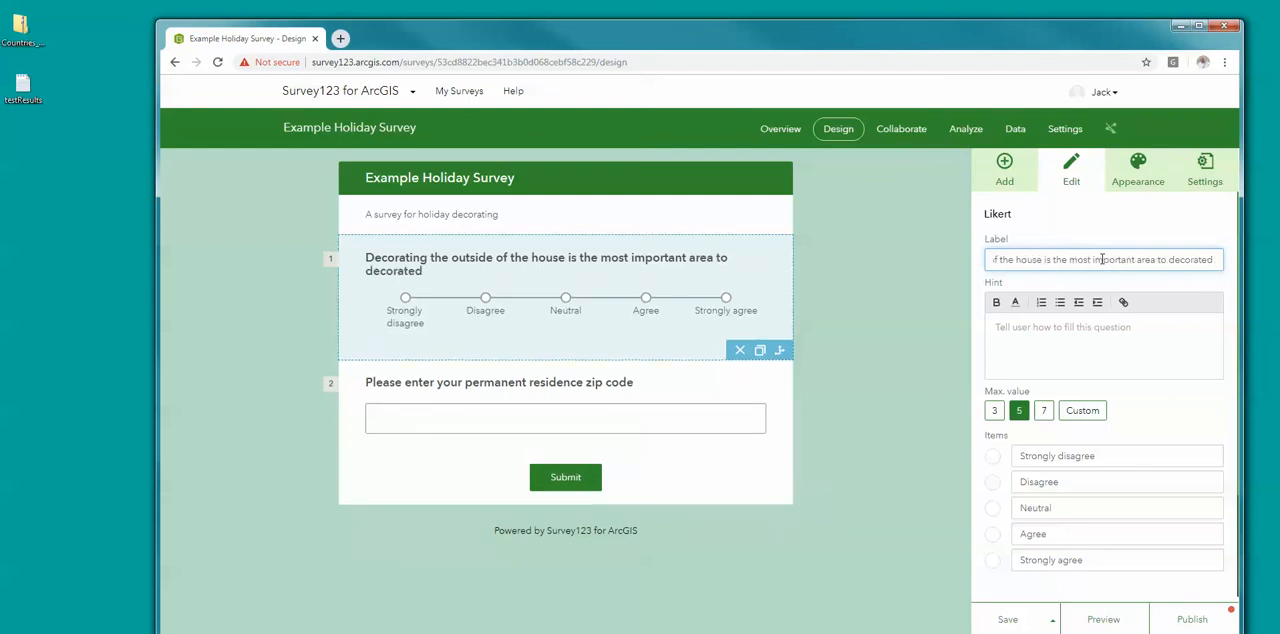
pyautogui.press('BackSpace')
pyautogui.write('durin')
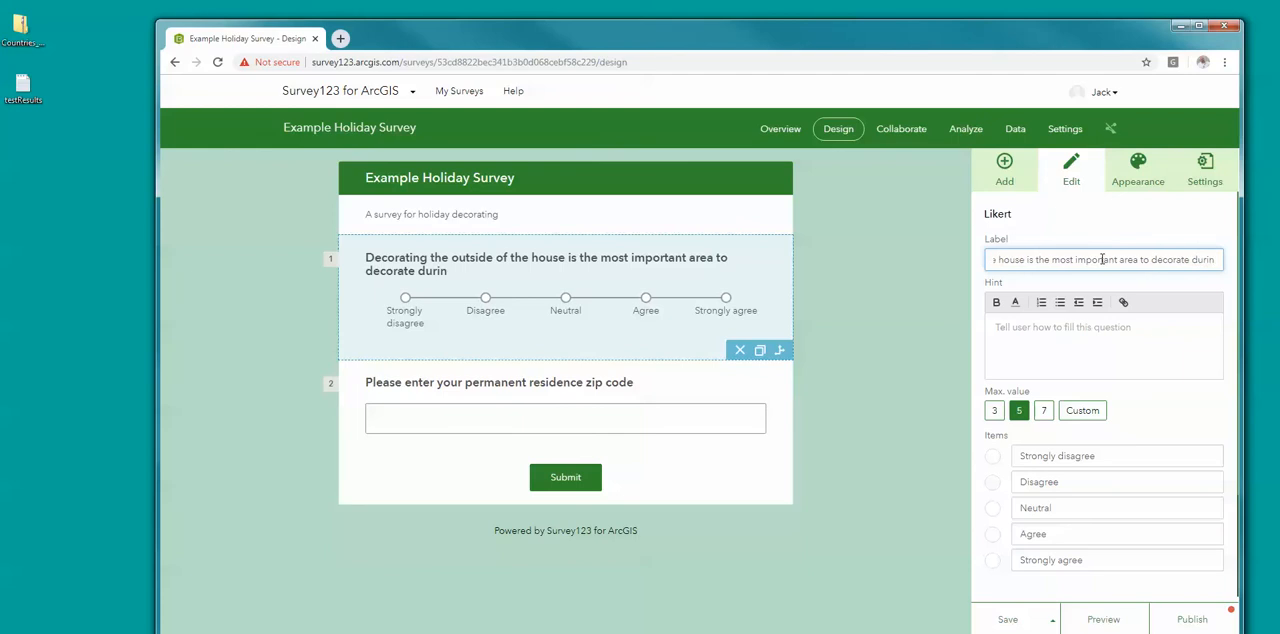
pyautogui.write('g the holidays')
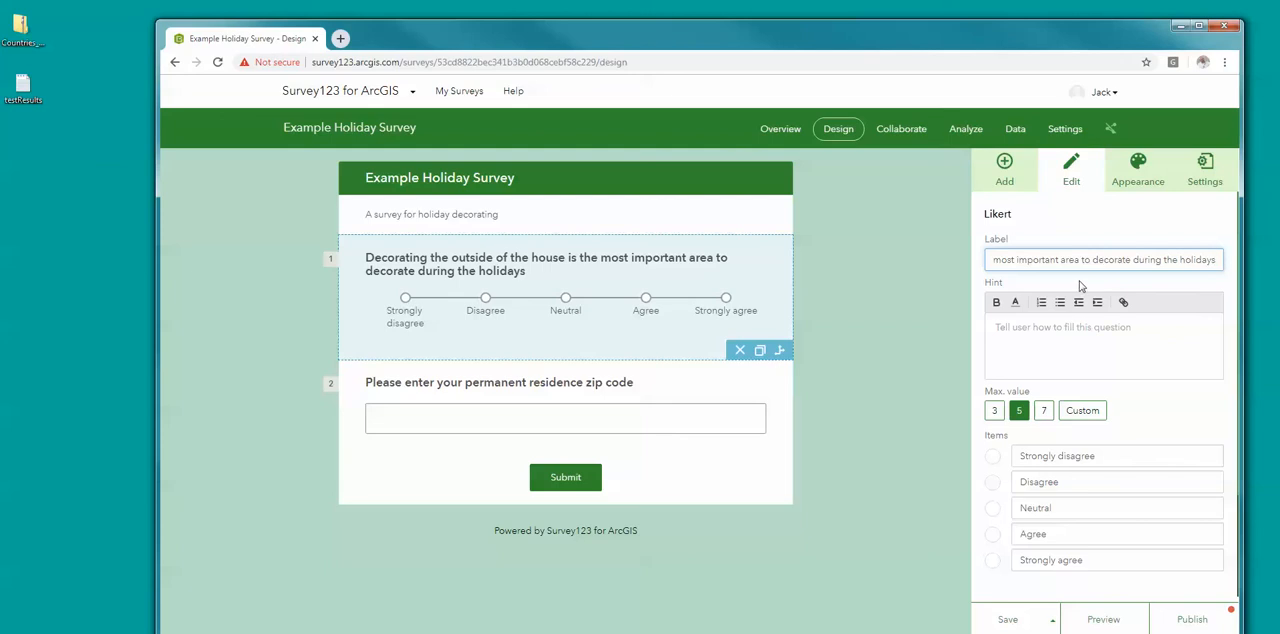
# Step: Give the Likert question the hint "Please state how strongly you disagree or agree with the above statement"
pyautogui.click(1079, 351)
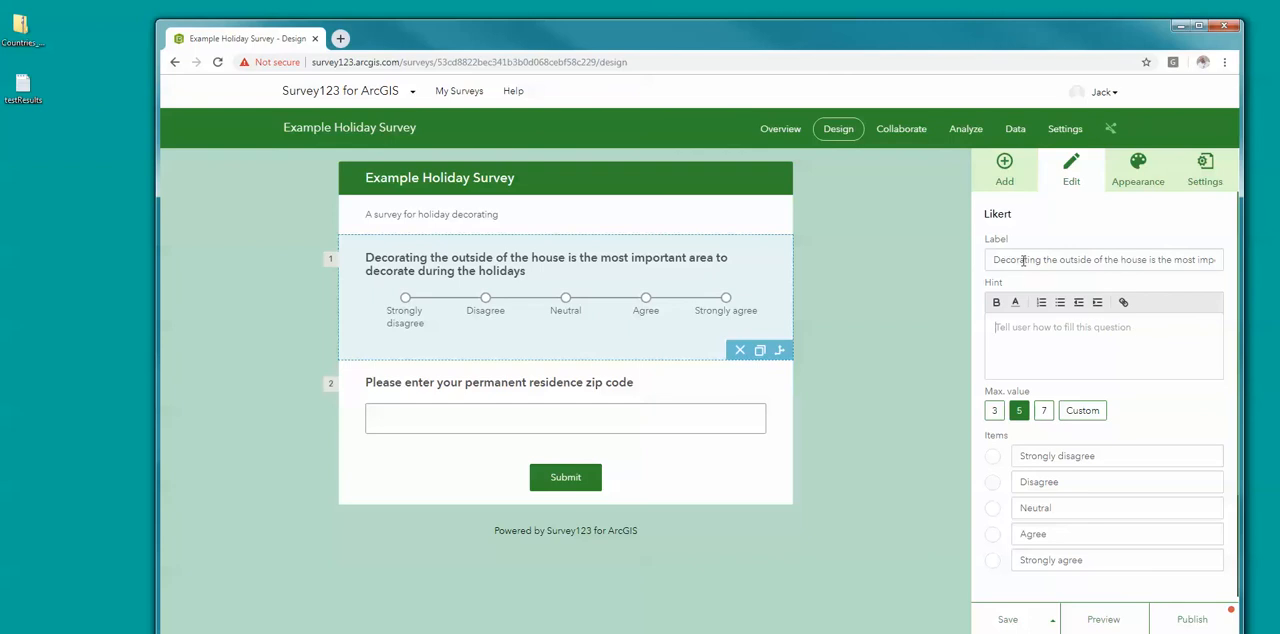
pyautogui.click(997, 327)
pyautogui.write('P')
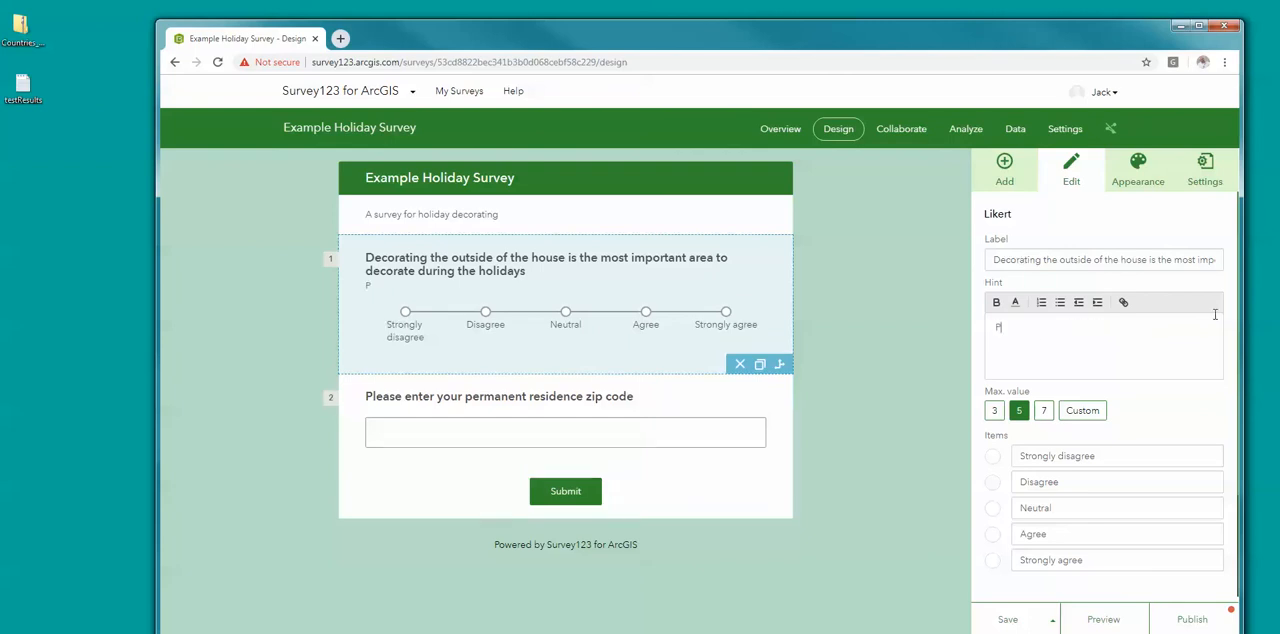
pyautogui.write('lease state how stron')
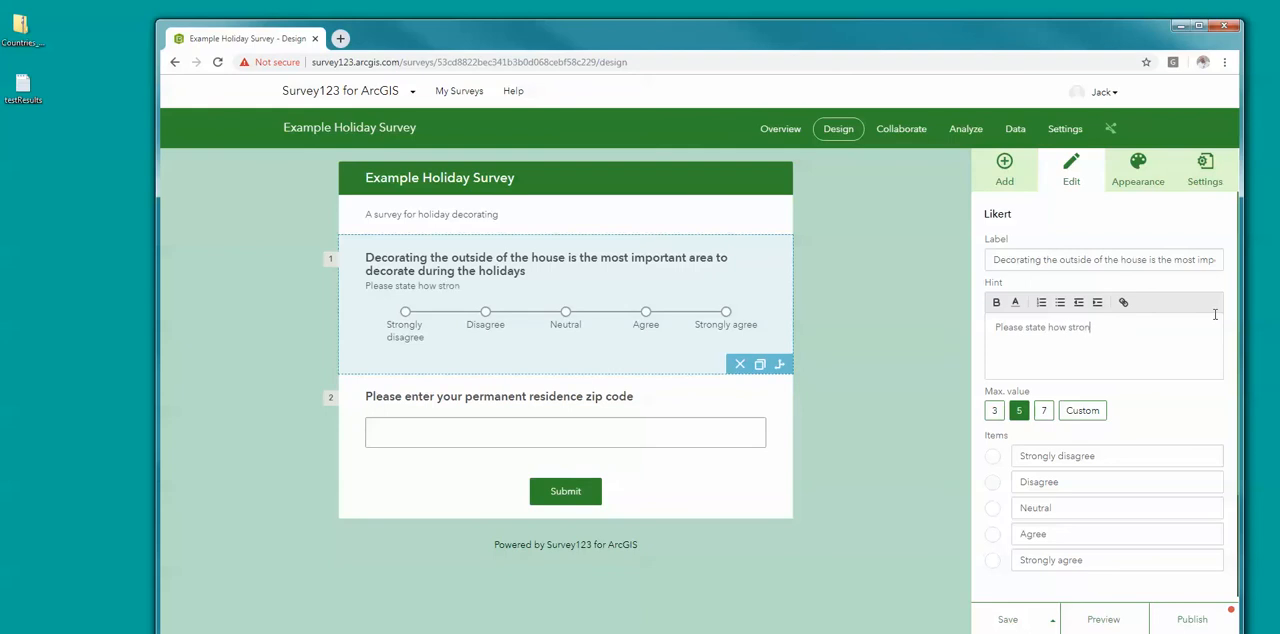
pyautogui.write('gly you disagree or')
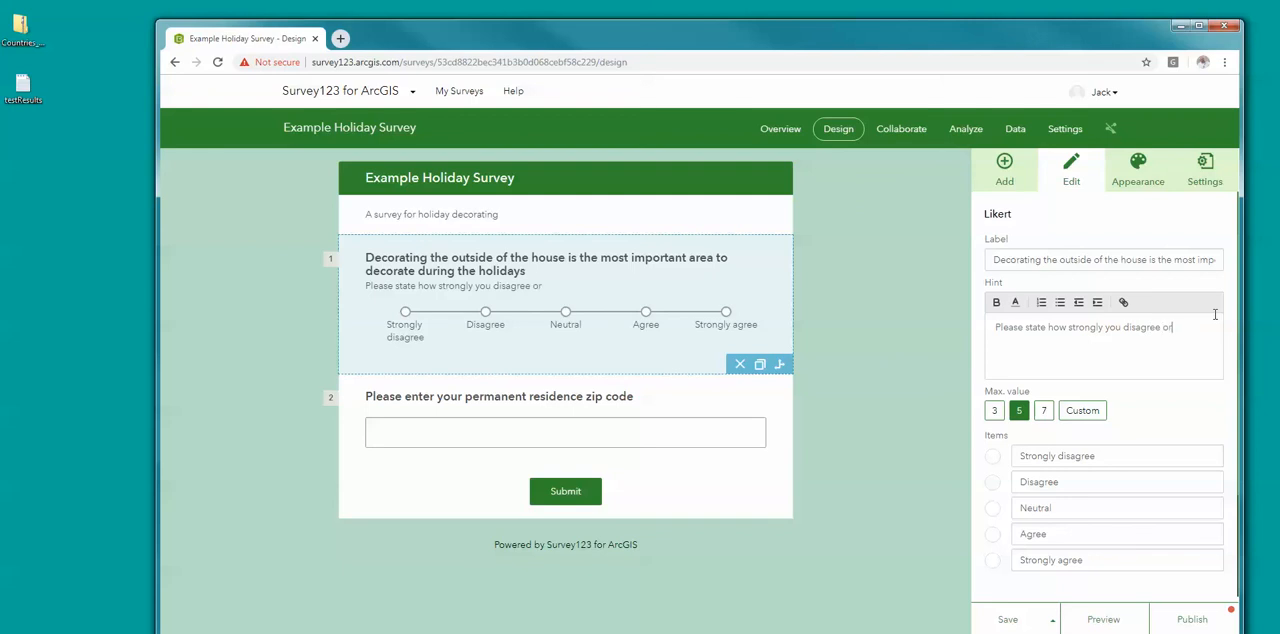
pyautogui.write(' agree with the above statement')
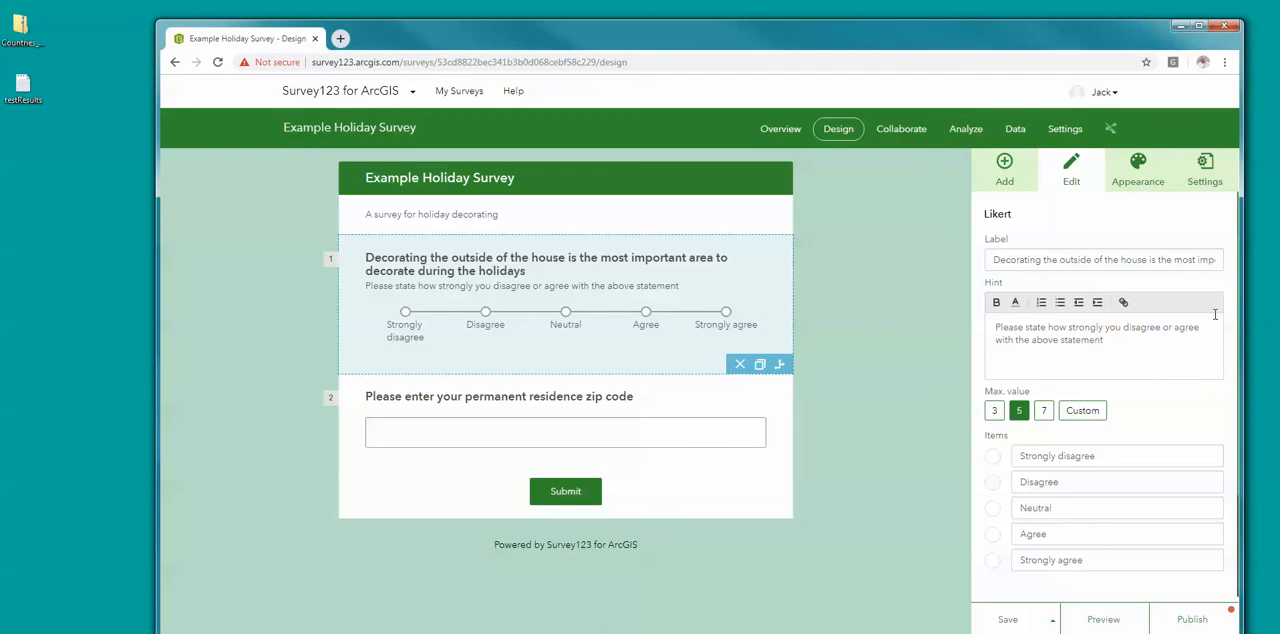
# Step: Try maximum values of 7 and 3 for the Likert scale, and return it to 5
pyautogui.click(1044, 412)
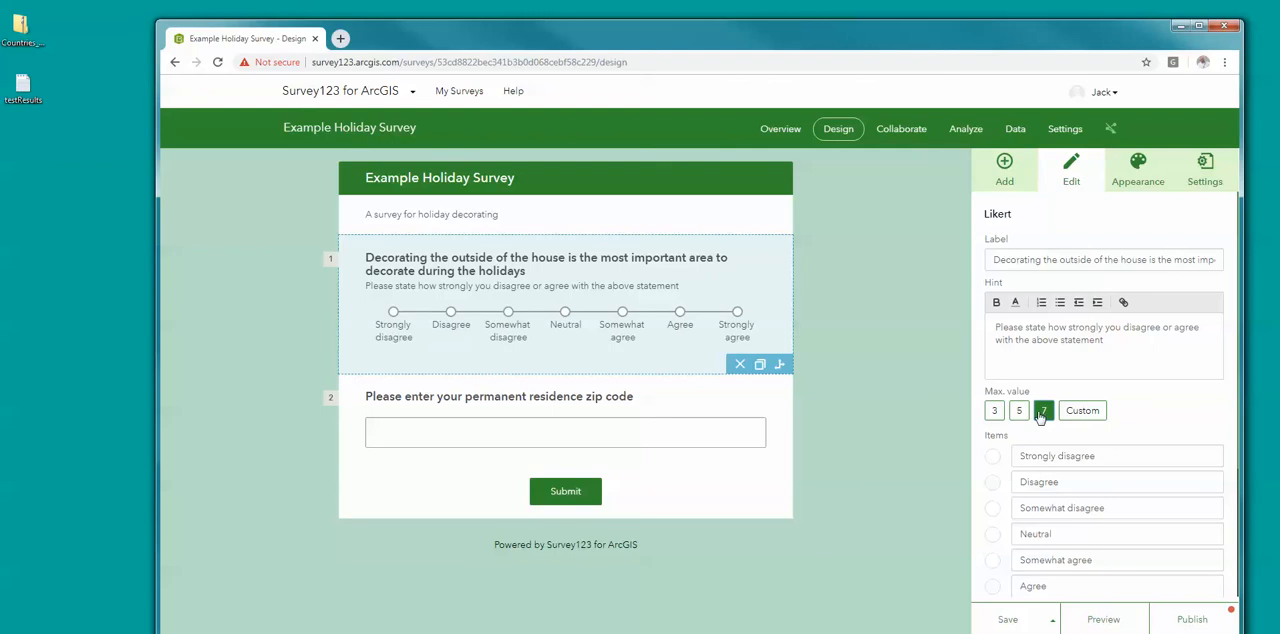
pyautogui.click(1020, 413)
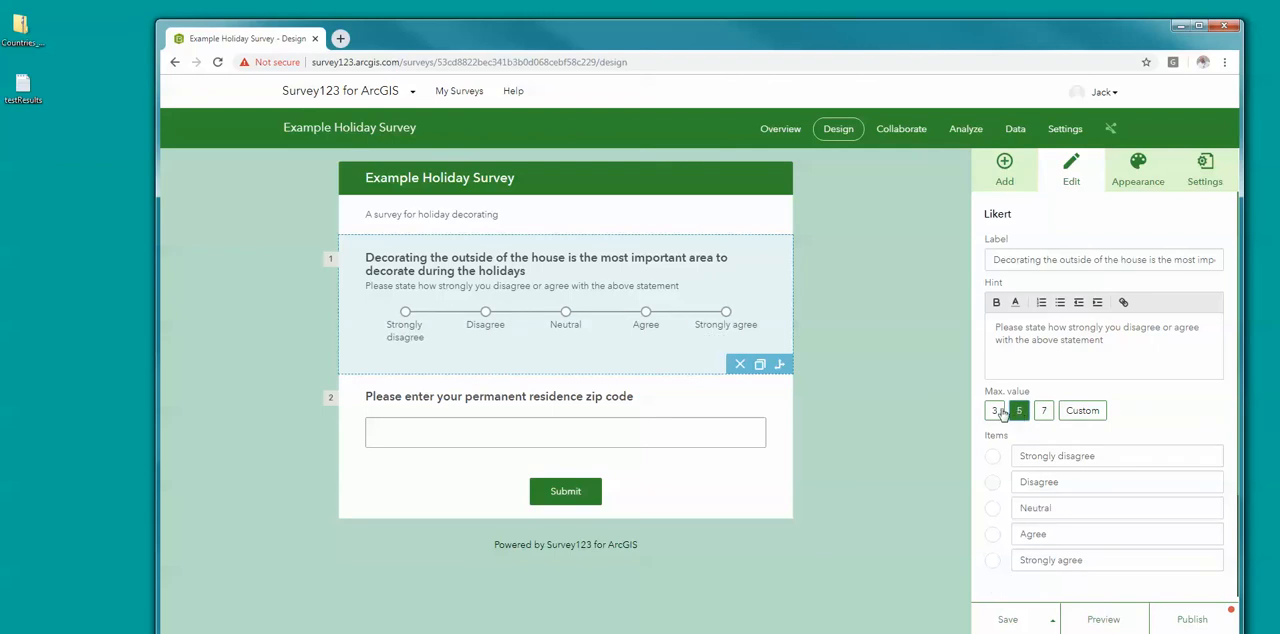
pyautogui.click(996, 411)
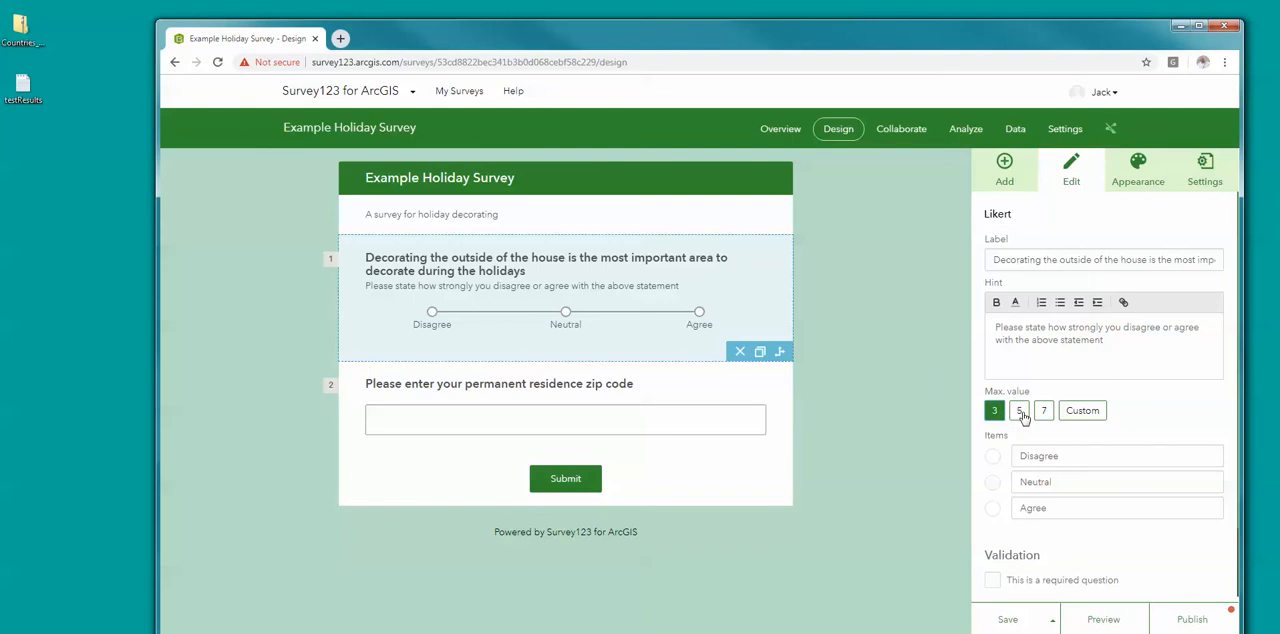
pyautogui.click(1020, 411)
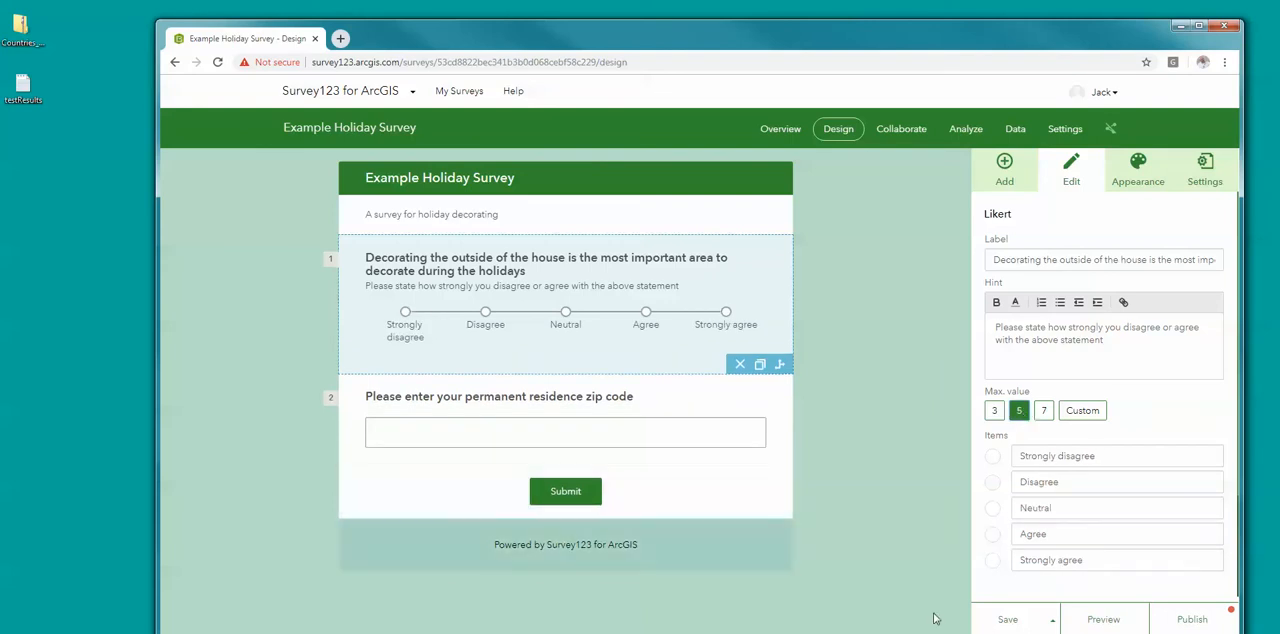
# Step: Save the survey, and move the zip code question above the Likert question
pyautogui.click(1012, 621)
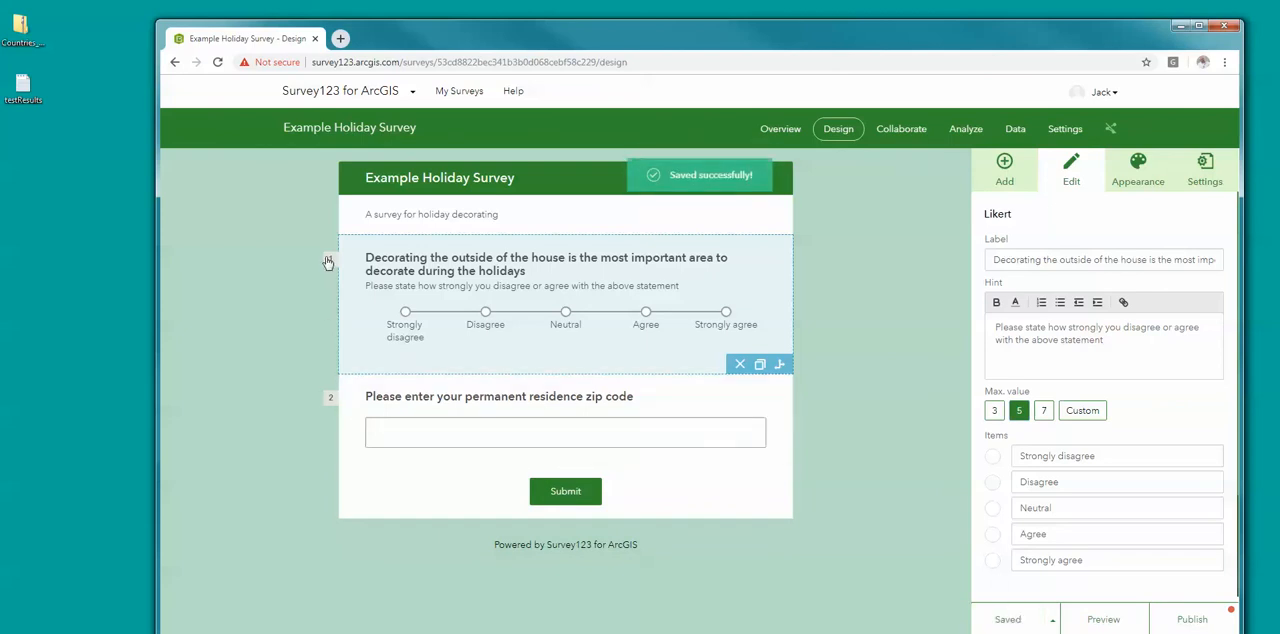
pyautogui.moveTo(322, 304); pyautogui.dragTo(313, 437)
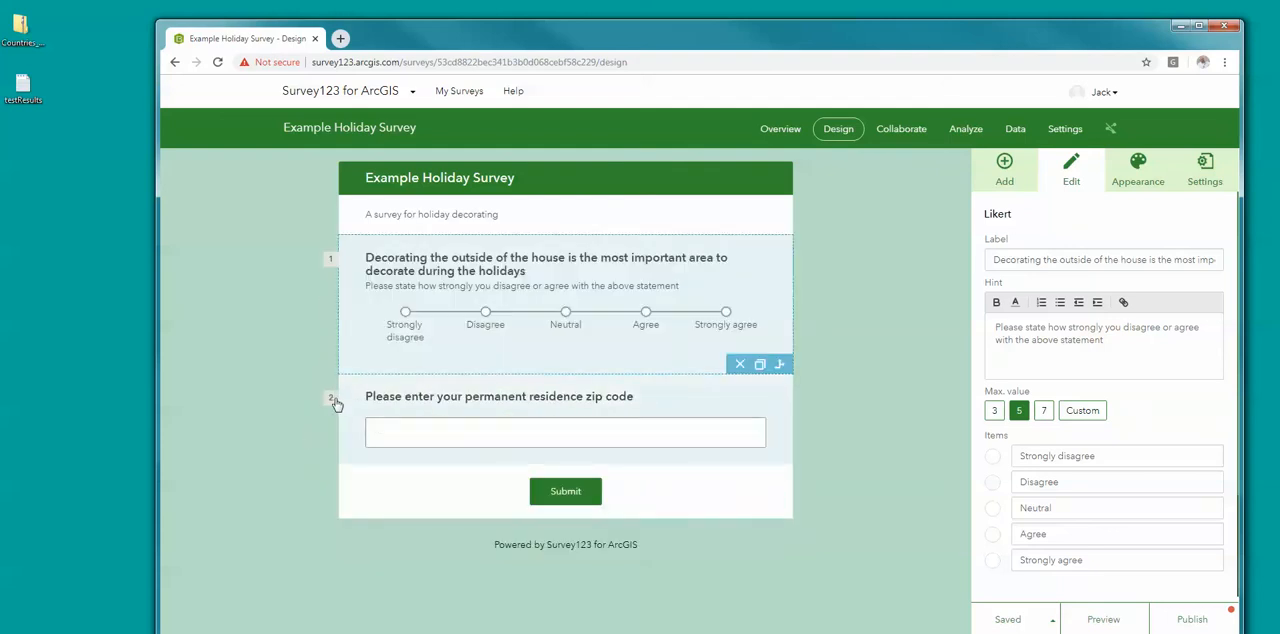
pyautogui.moveTo(335, 398); pyautogui.dragTo(340, 243)
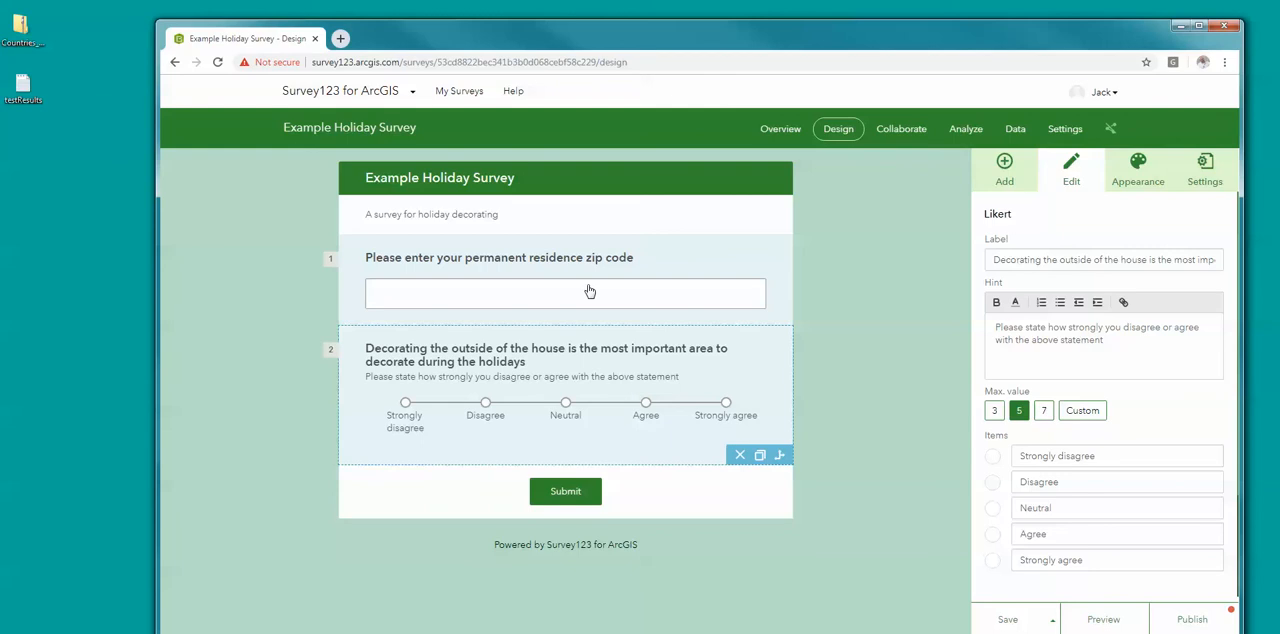
# Step: Add a single choice question below the Likert question
pyautogui.click(1021, 185)
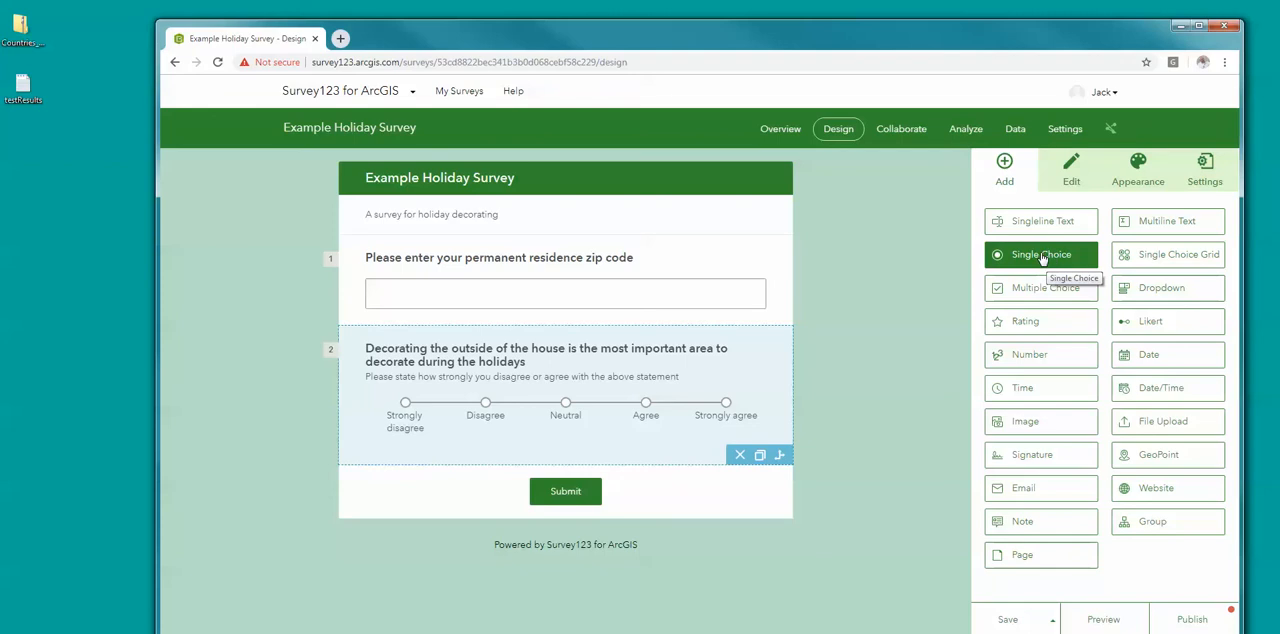
pyautogui.moveTo(1042, 258); pyautogui.dragTo(543, 463)
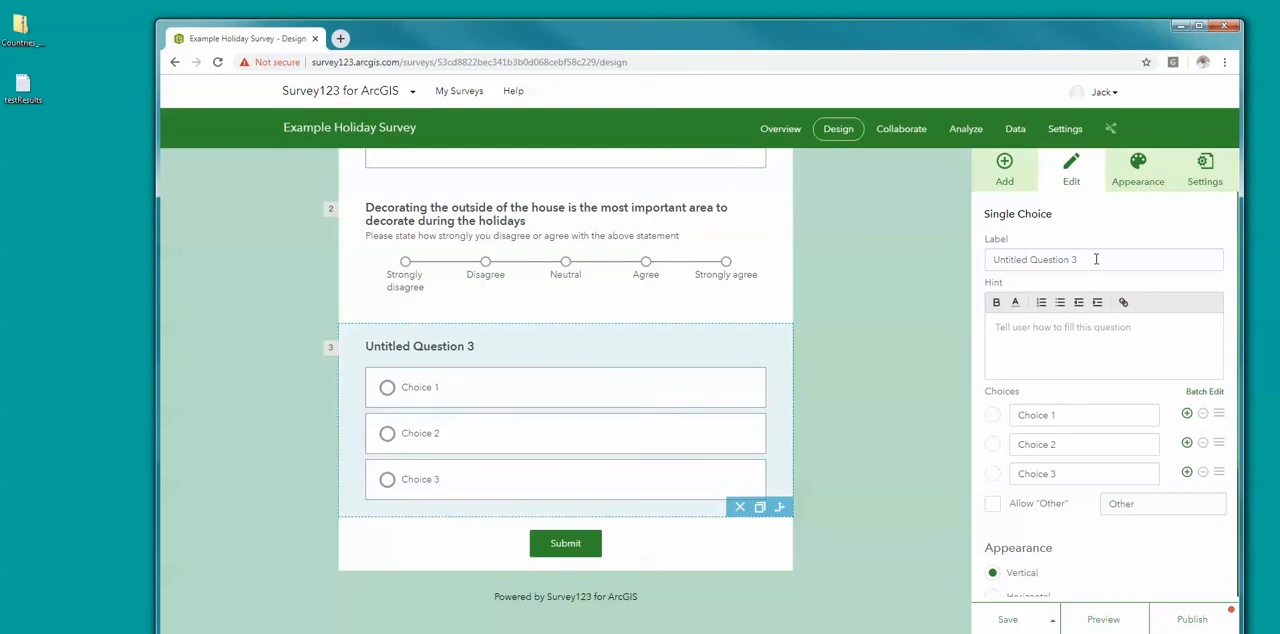
# Step: Label the single choice question "Which of the following is present on your christmas tree"
pyautogui.tripleClick(1094, 258)
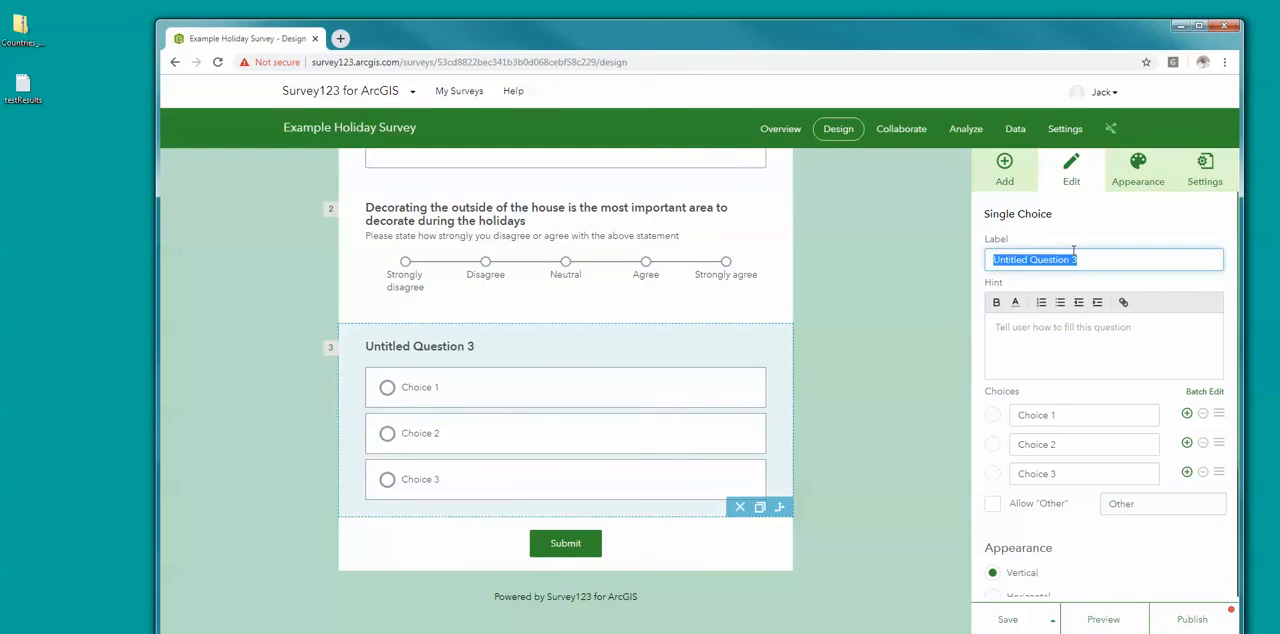
pyautogui.write('Which of the ')
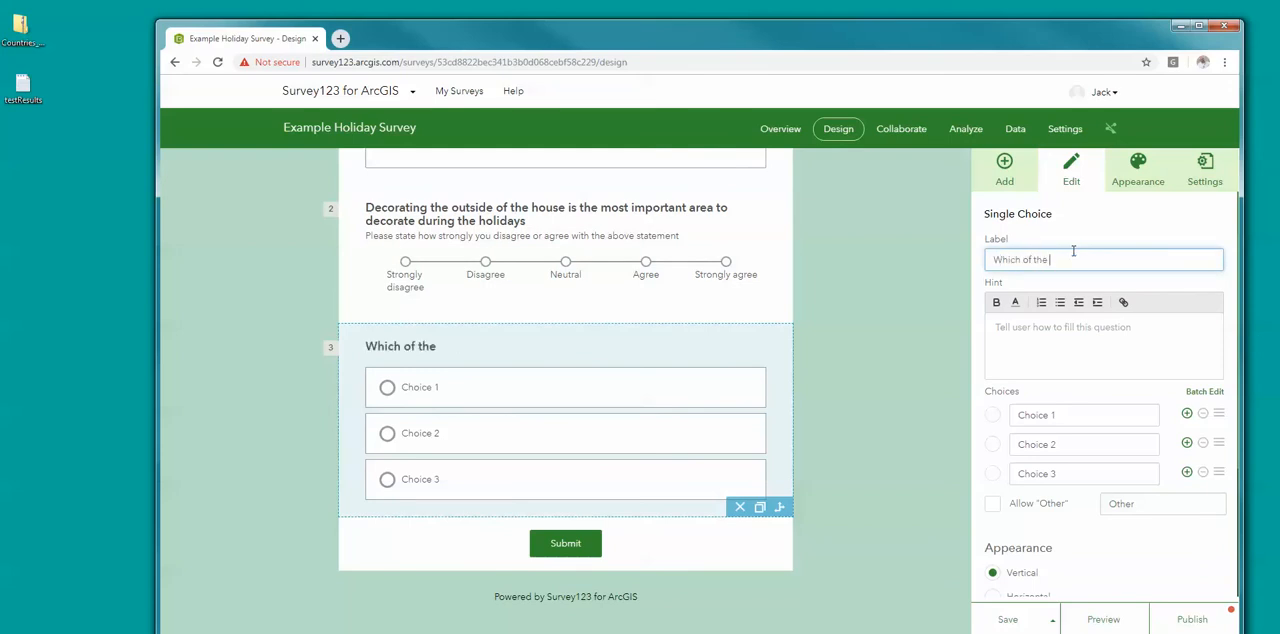
pyautogui.write('following')
pyautogui.write('is your')
pyautogui.press('BackSpace')
pyautogui.press('BackSpace')
pyautogui.press('BackSpace')
pyautogui.press('BackSpace')
pyautogui.write('rp')
pyautogui.press('BackSpace')
pyautogui.press('BackSpace')
pyautogui.write('presen')
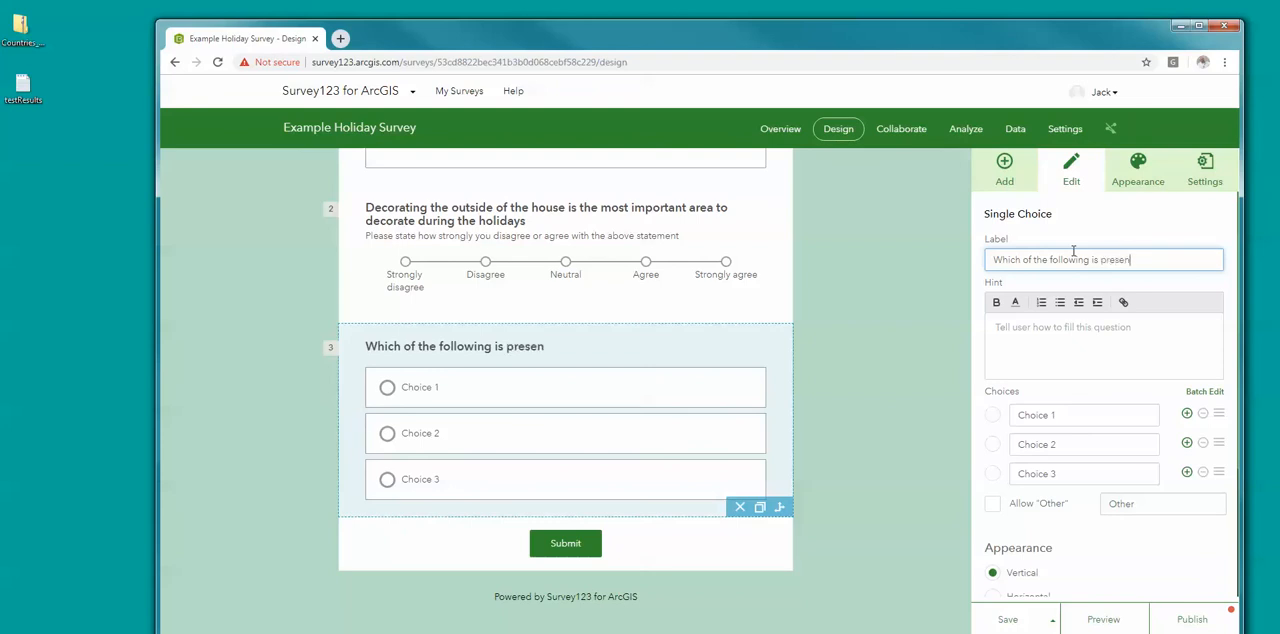
pyautogui.write('t in the ')
pyautogui.write('room with a')
pyautogui.write(' christmas')
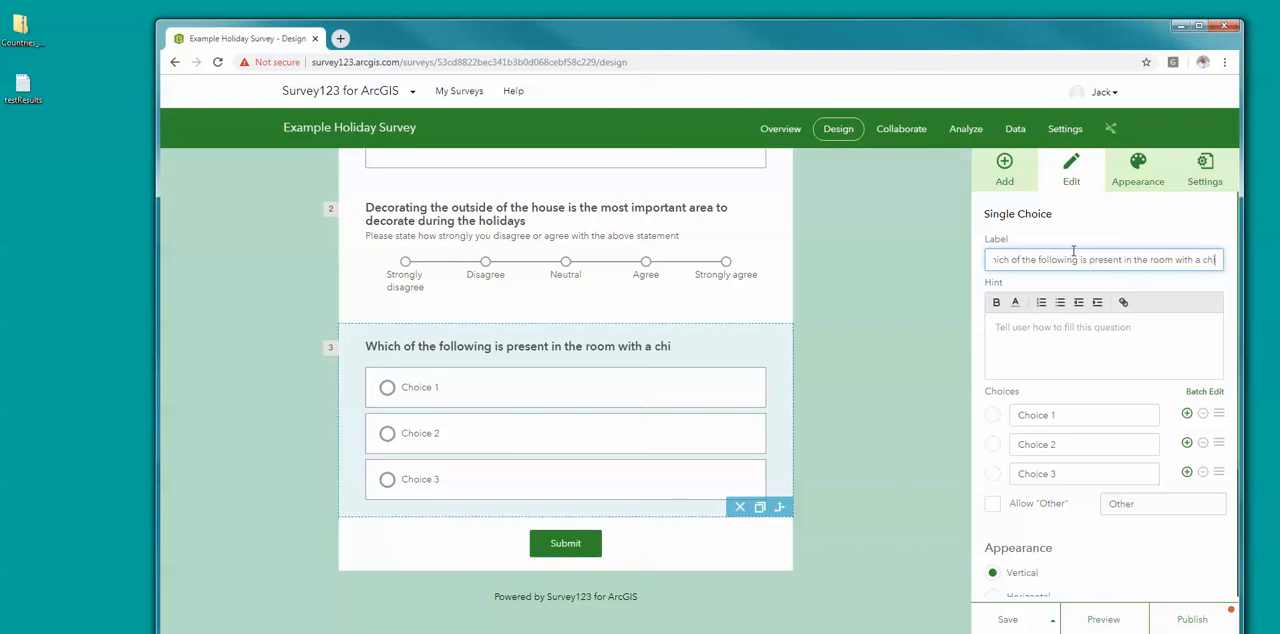
pyautogui.write(' tr')
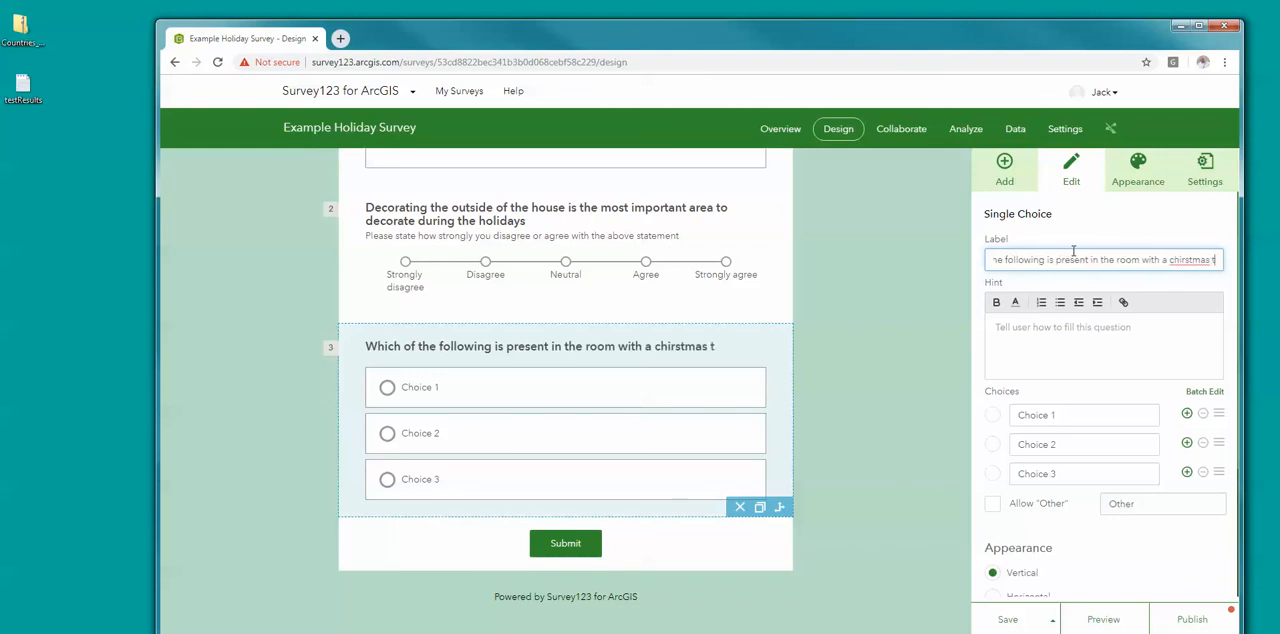
pyautogui.press('BackSpace')
pyautogui.press('BackSpace')
pyautogui.press('BackSpace')
pyautogui.press('BackSpace')
pyautogui.press('BackSpace')
pyautogui.press('BackSpace')
pyautogui.press('BackSpace')
pyautogui.press('BackSpace')
pyautogui.press('BackSpace')
pyautogui.press('BackSpace')
pyautogui.press('BackSpace')
pyautogui.press('BackSpace')
pyautogui.press('BackSpace')
pyautogui.press('BackSpace')
pyautogui.press('BackSpace')
pyautogui.press('BackSpace')
pyautogui.press('BackSpace')
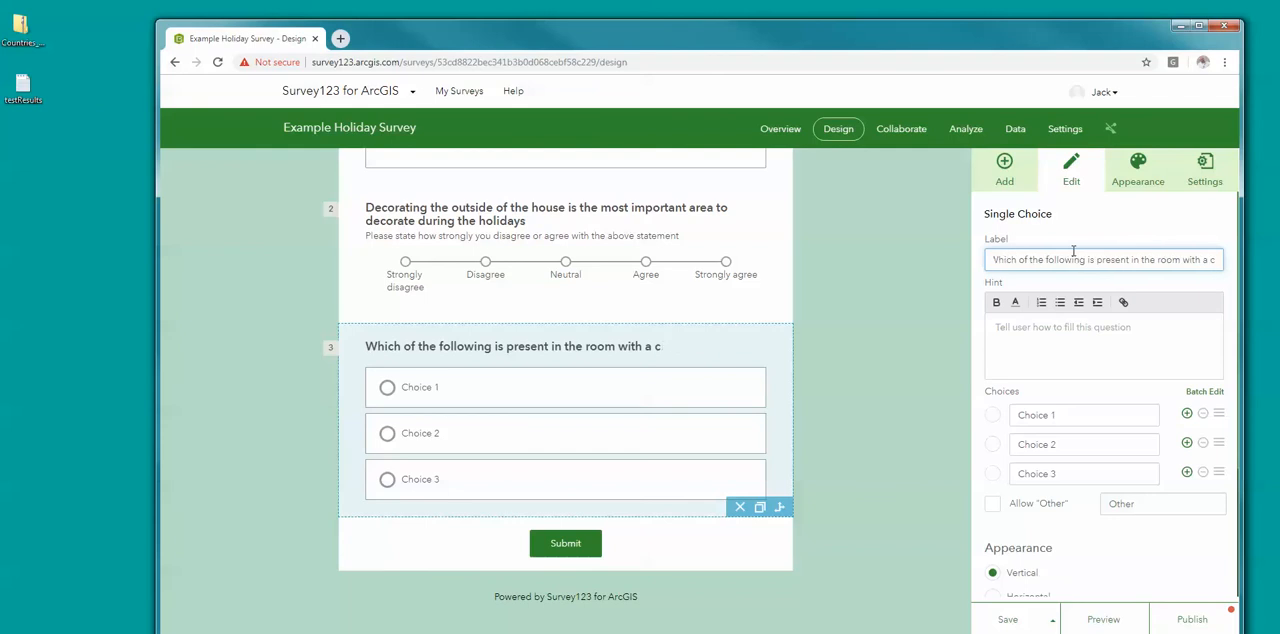
pyautogui.press('BackSpace')
pyautogui.press('BackSpace')
pyautogui.press('BackSpace')
pyautogui.press('BackSpace')
pyautogui.press('BackSpace')
pyautogui.press('BackSpace')
pyautogui.press('BackSpace')
pyautogui.press('BackSpace')
pyautogui.press('BackSpace')
pyautogui.press('BackSpace')
pyautogui.press('BackSpace')
pyautogui.press('BackSpace')
pyautogui.press('BackSpace')
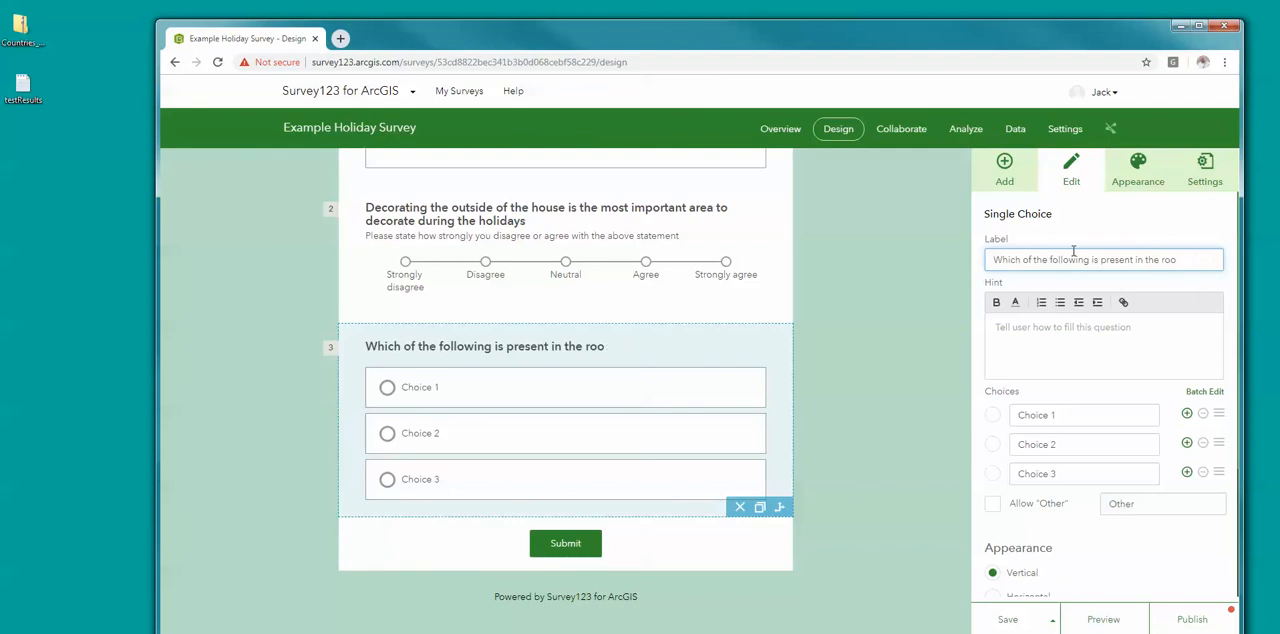
pyautogui.press('BackSpace')
pyautogui.write('on your christmas tree')
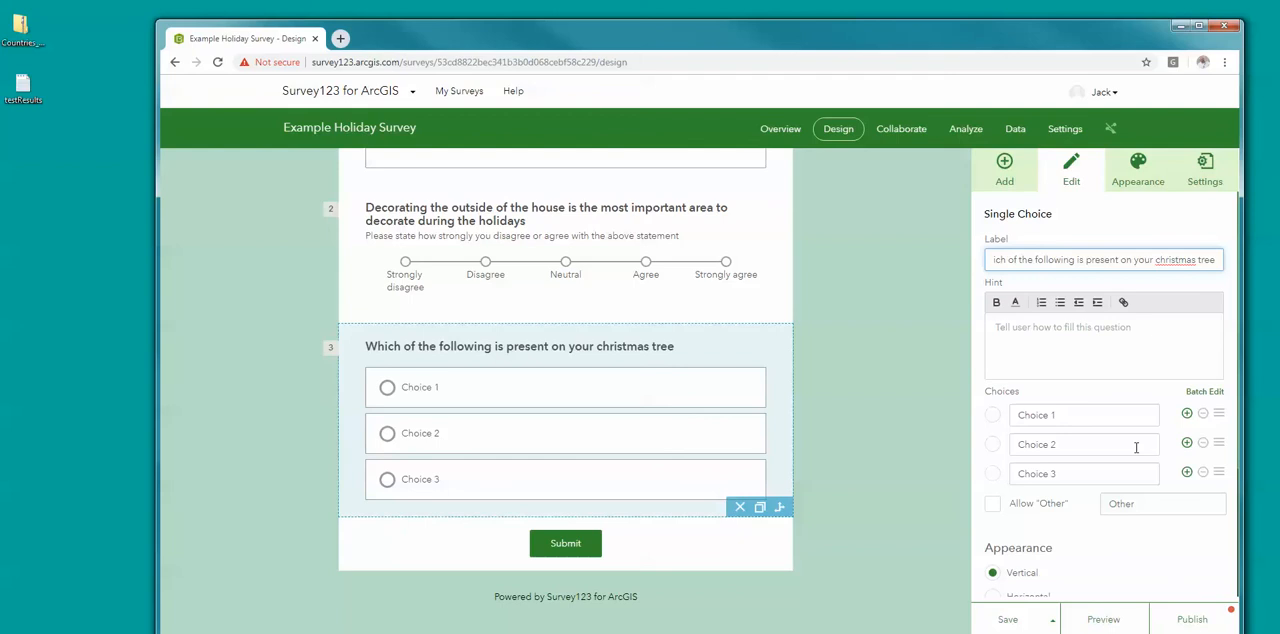
pyautogui.scroll(-3, 1105, 543)
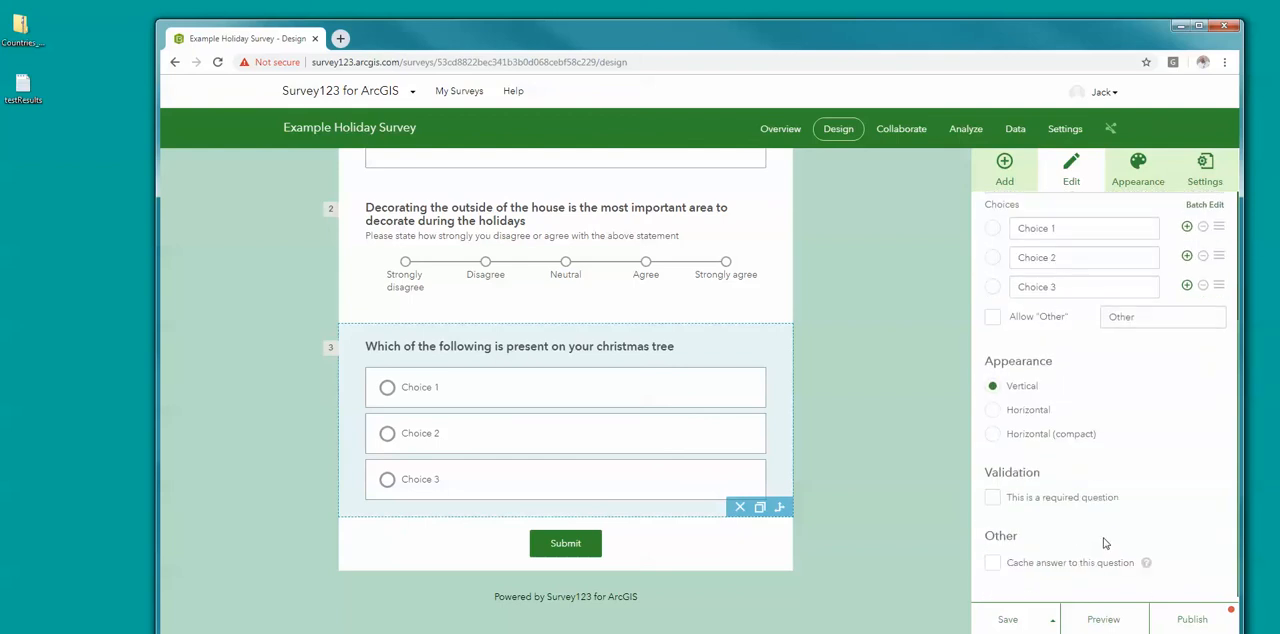
# Step: Delete the single choice question about the christmas tree, and add a multiple choice question below the Likert question
pyautogui.scroll(3, 1105, 543)
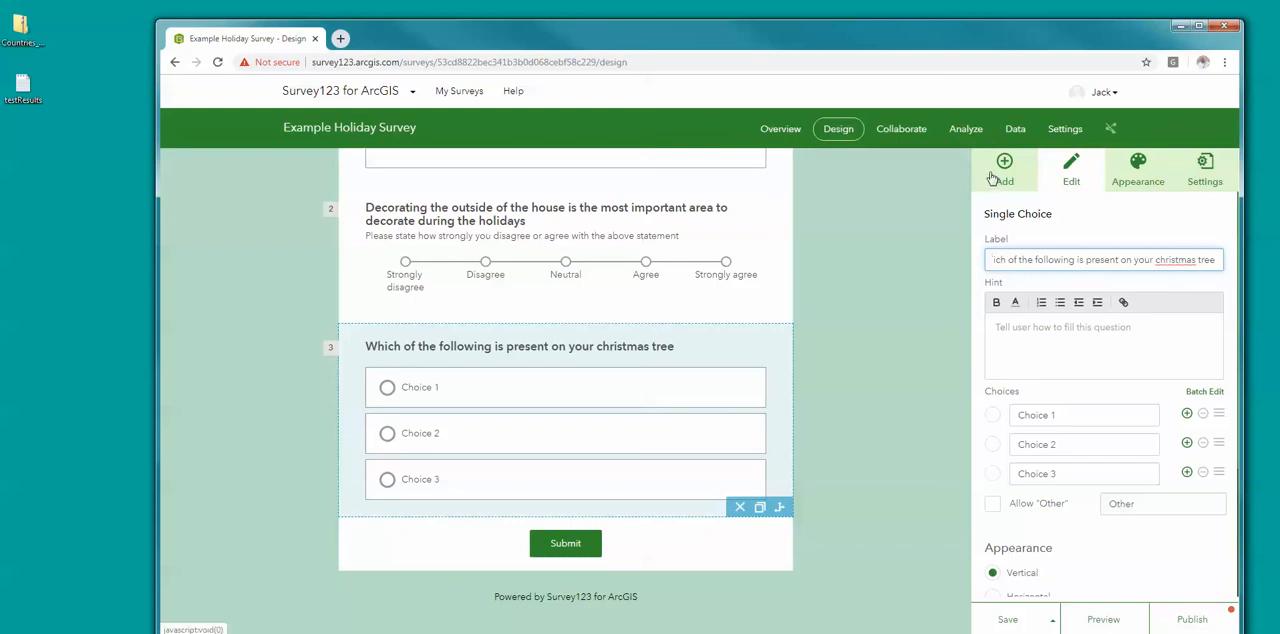
pyautogui.scroll(-1, 1053, 425)
pyautogui.scroll(-3, 1055, 434)
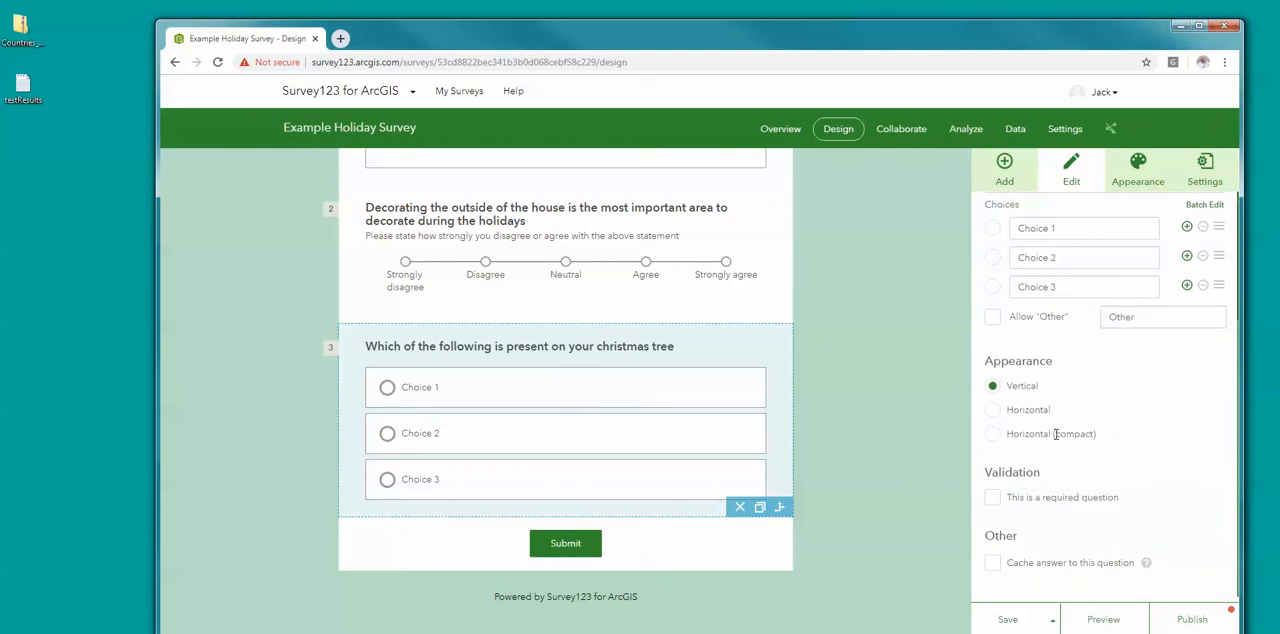
pyautogui.scroll(4, 1057, 440)
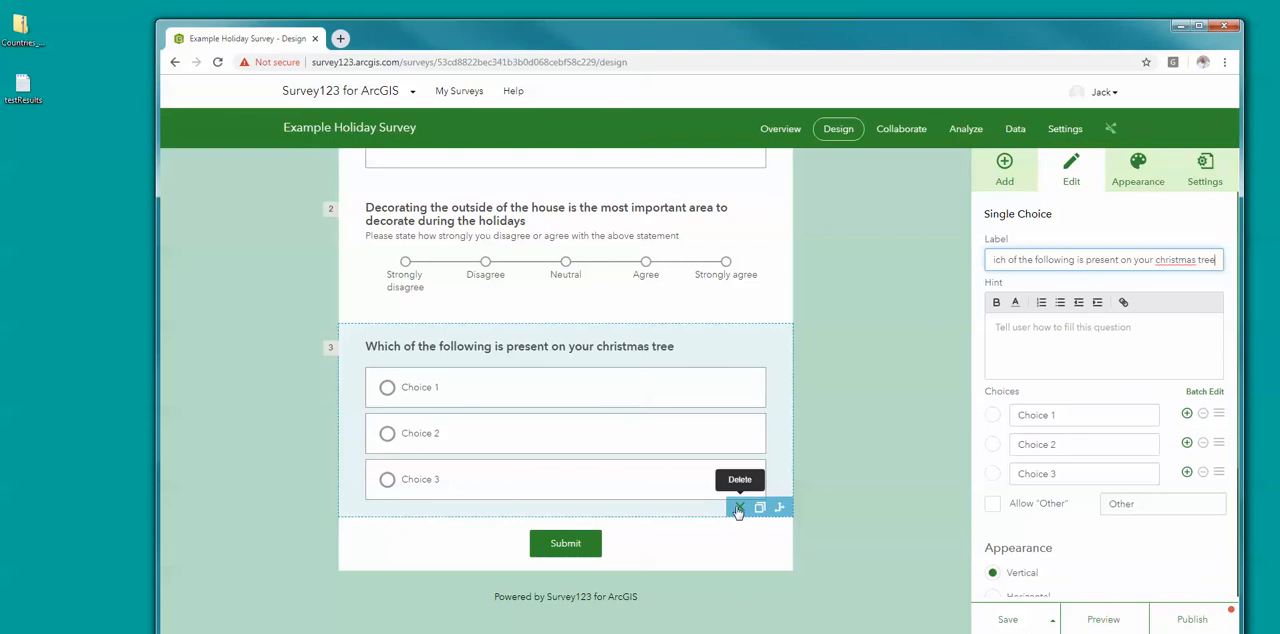
pyautogui.click(739, 510)
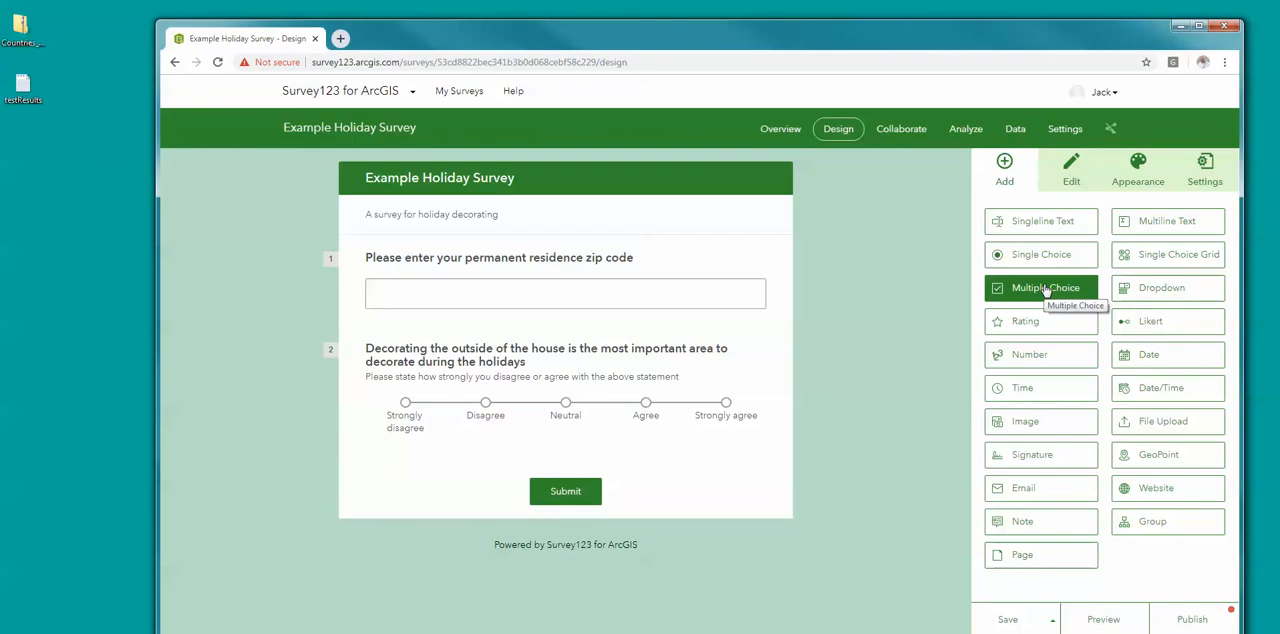
pyautogui.moveTo(1046, 290); pyautogui.dragTo(483, 463)
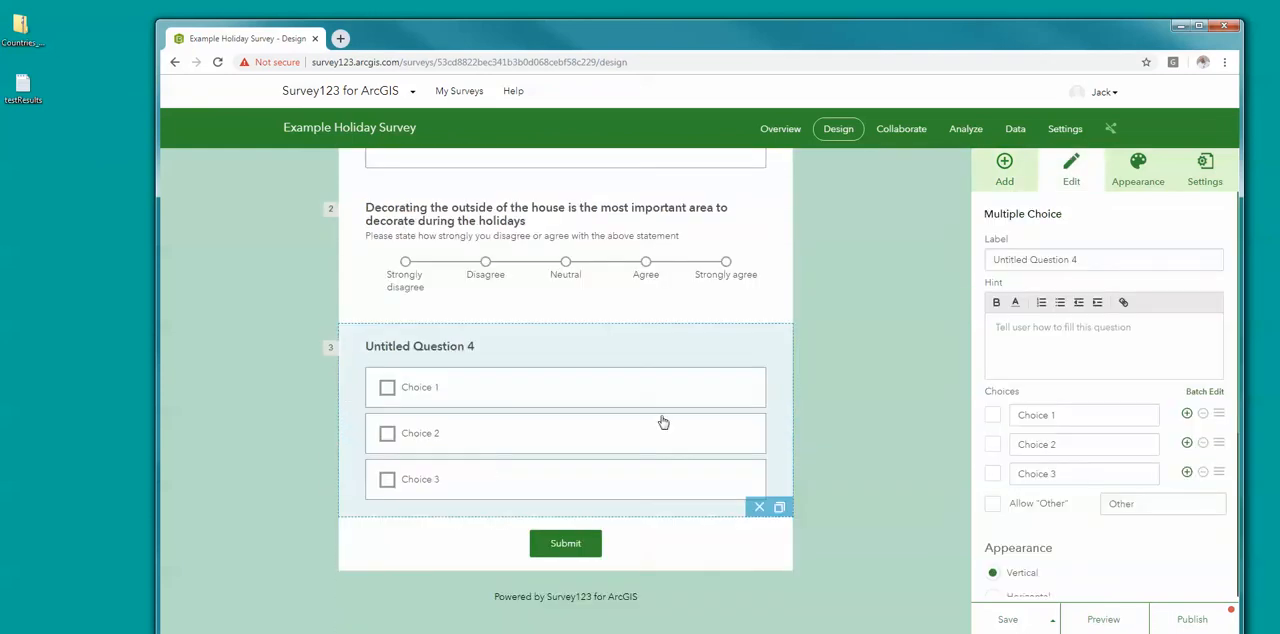
# Step: Label the multiple choice question "which of the following are present on your christmas tree (select all that apply)?"
pyautogui.tripleClick(1041, 261)
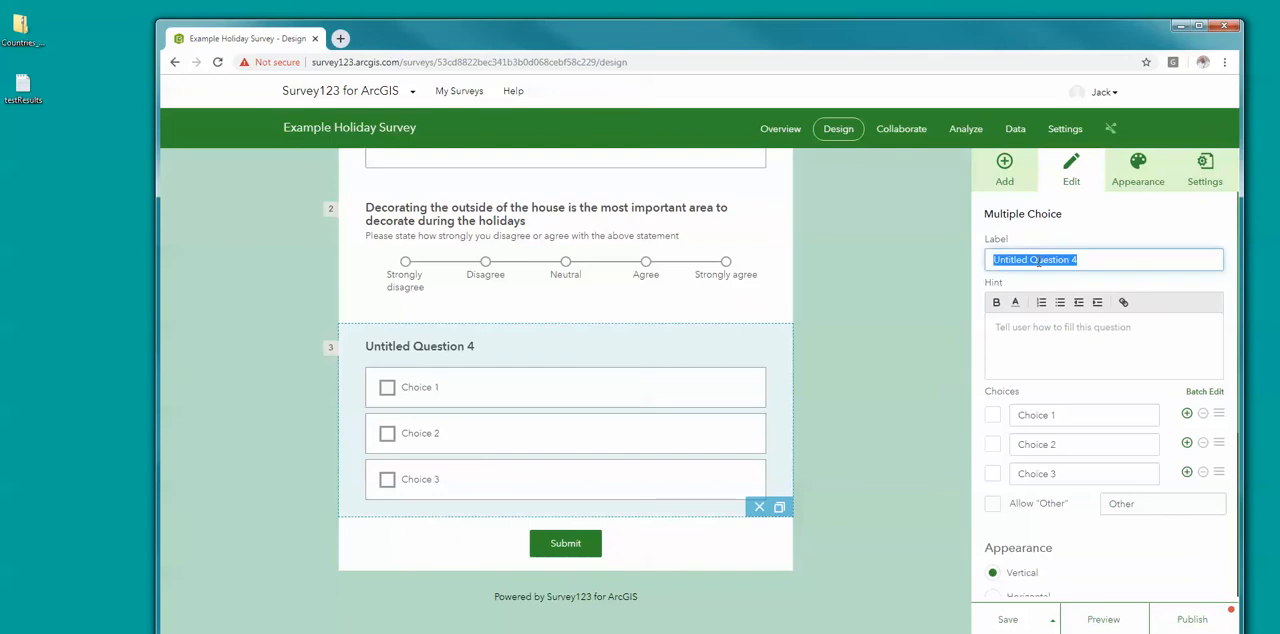
pyautogui.write('which')
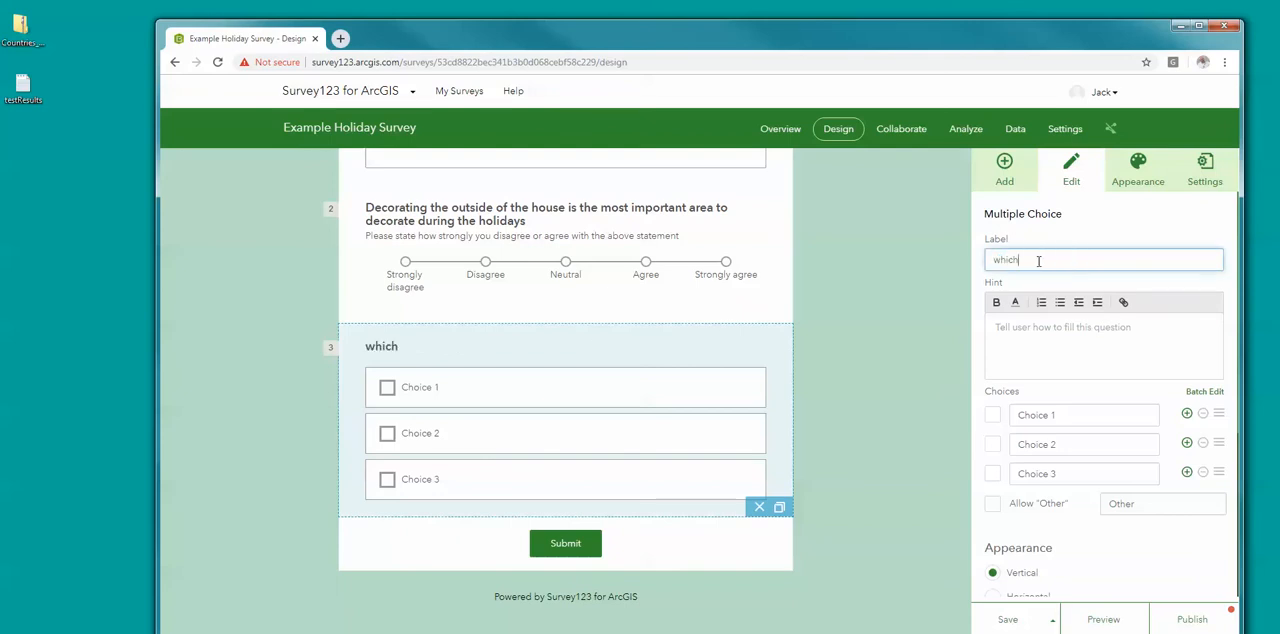
pyautogui.write(' of the following')
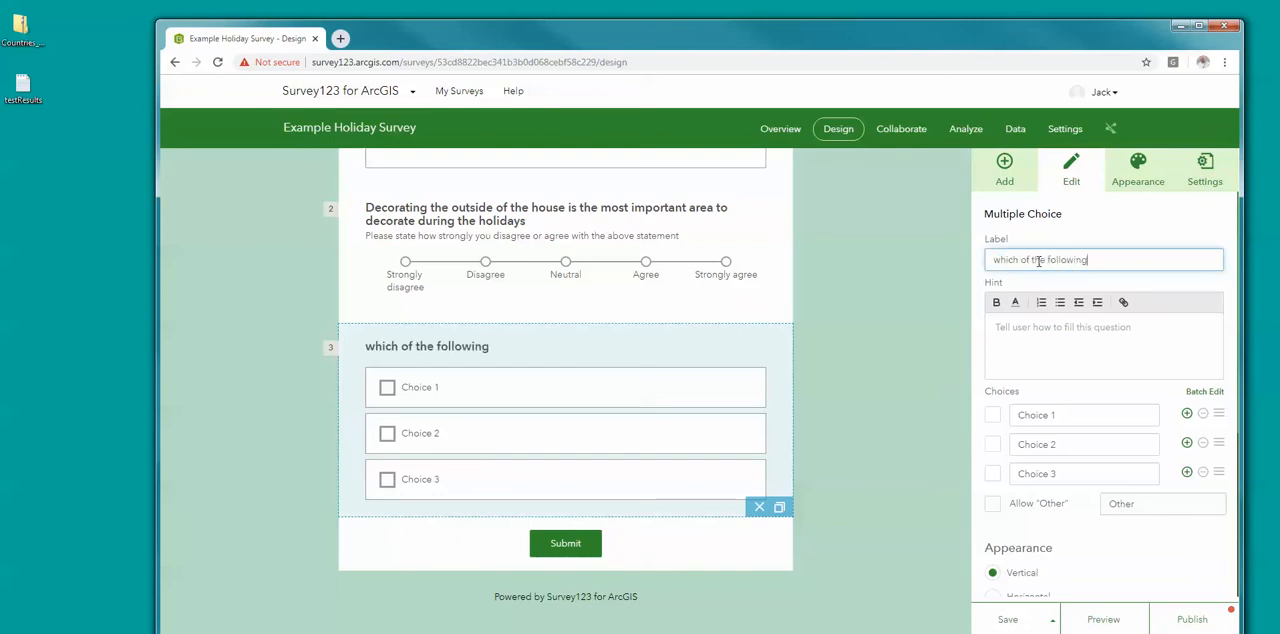
pyautogui.write(' are preswe')
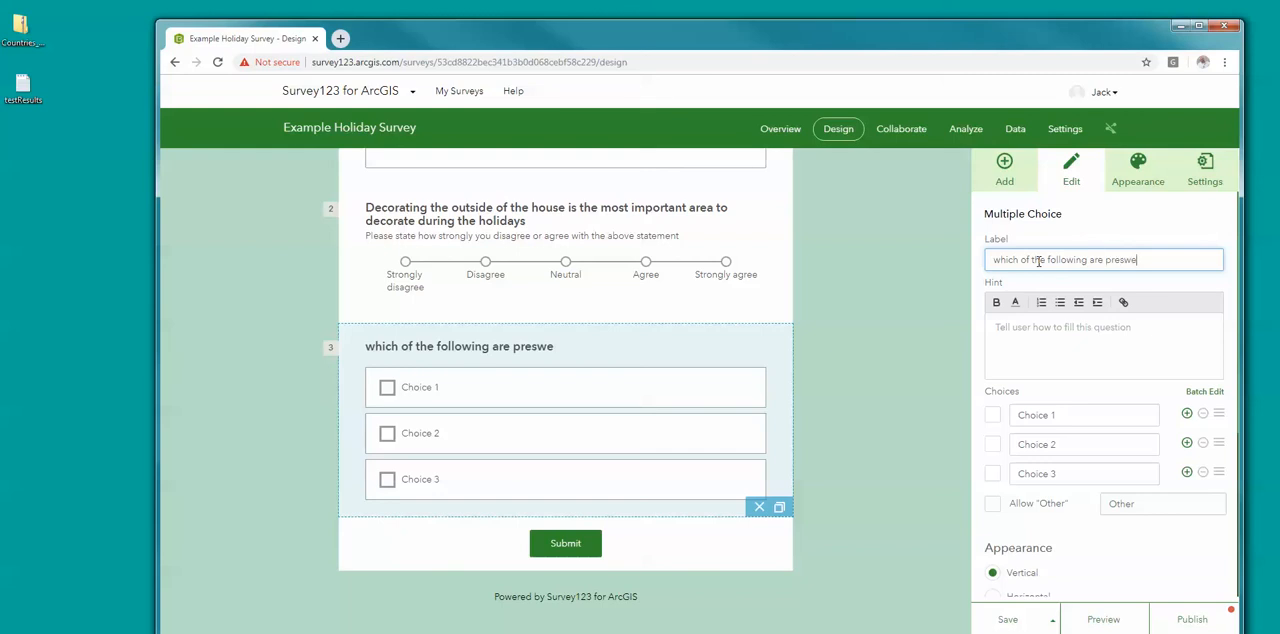
pyautogui.press('BackSpace')
pyautogui.press('BackSpace')
pyautogui.write('ent on your chirst')
pyautogui.press('BackSpace')
pyautogui.press('BackSpace')
pyautogui.press('BackSpace')
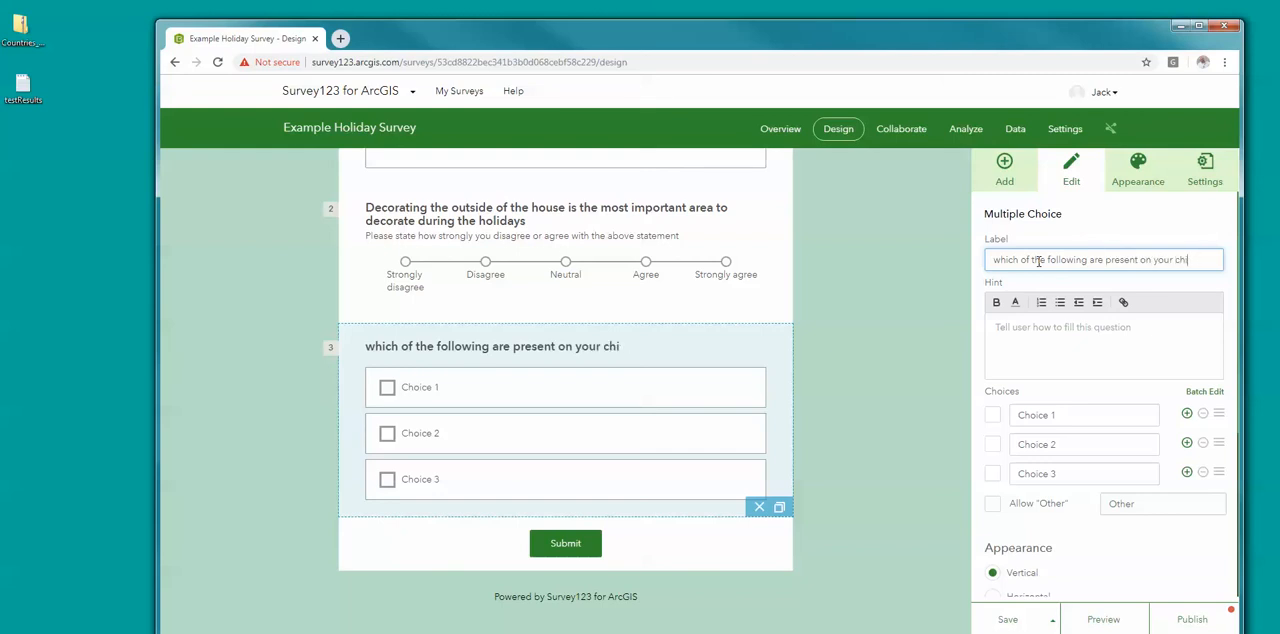
pyautogui.write('ristmas tree')
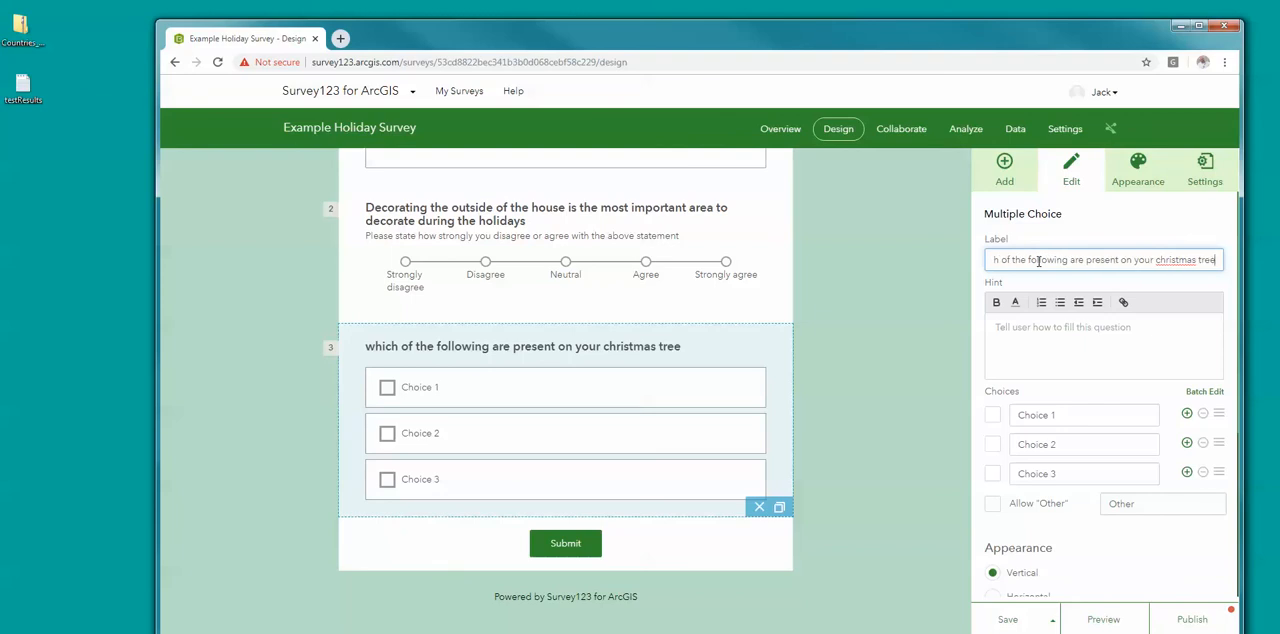
pyautogui.write(' (select a')
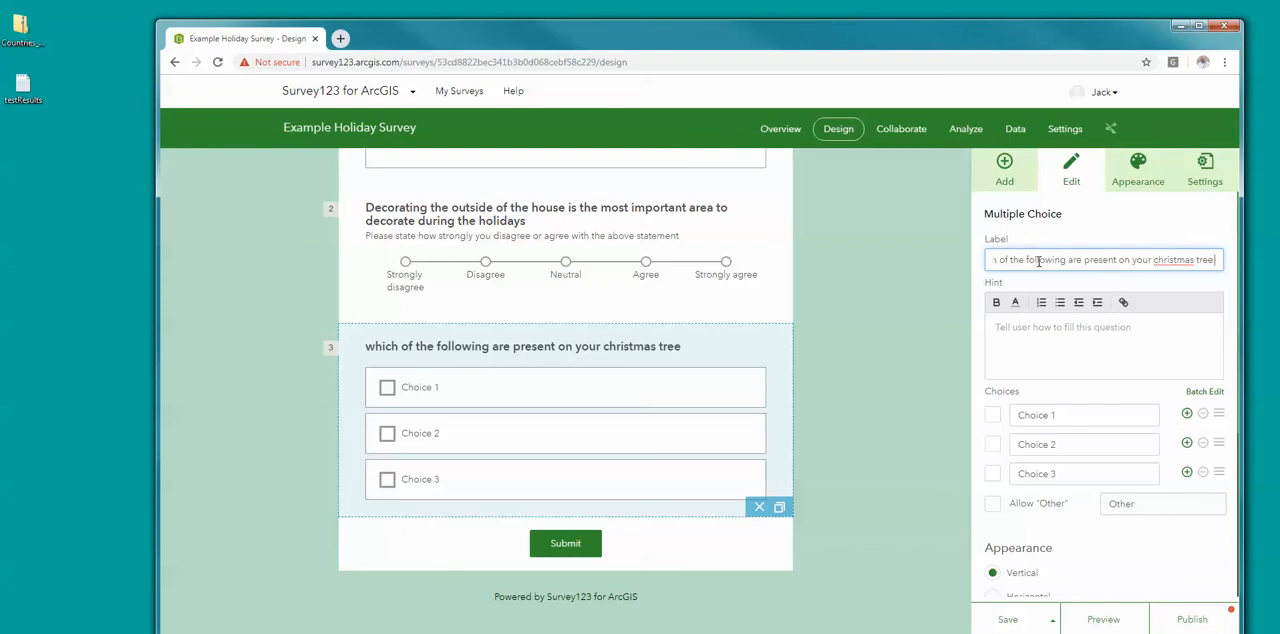
pyautogui.write('ll that apply')
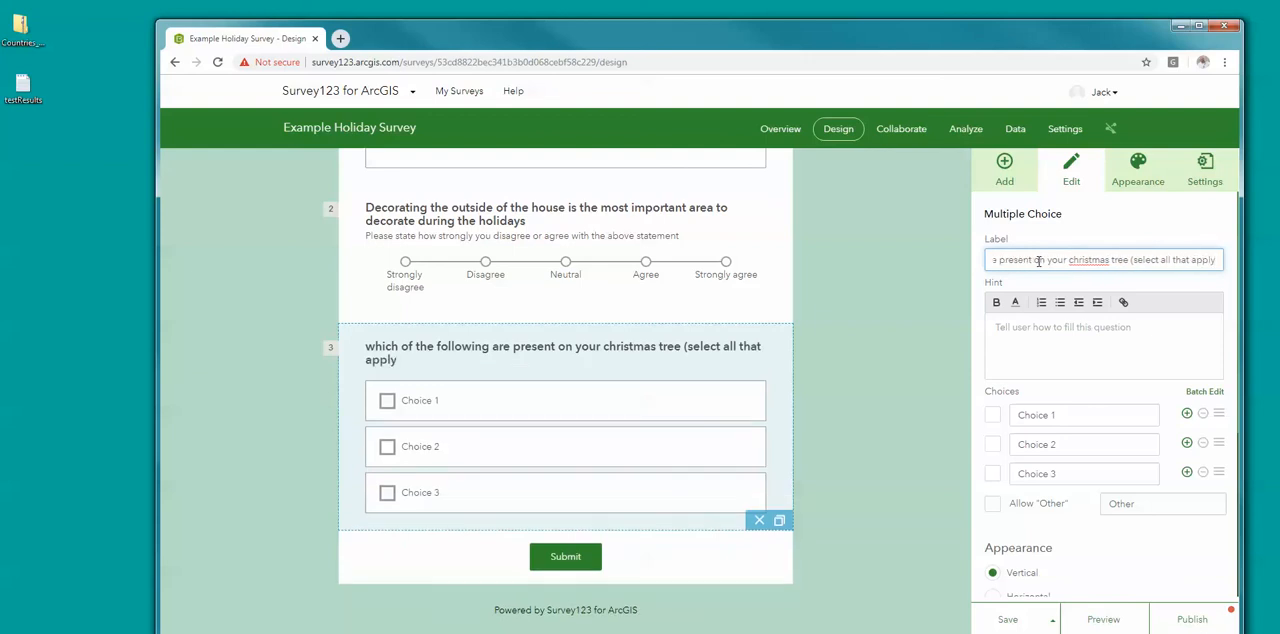
pyautogui.write(')?')
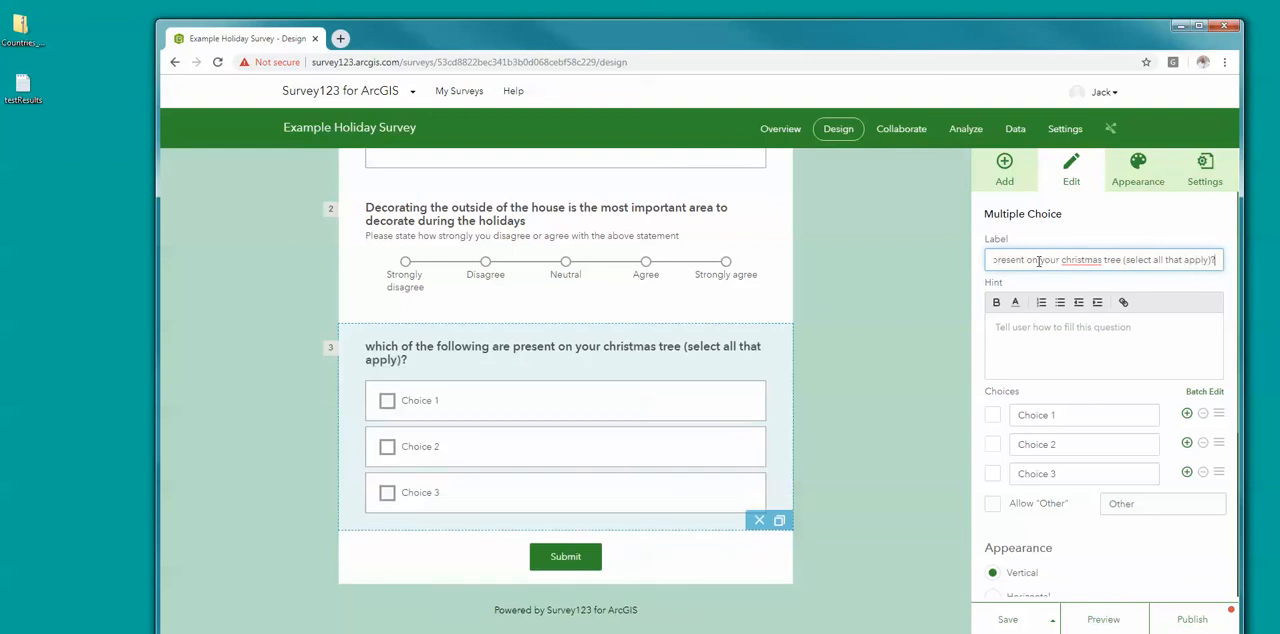
pyautogui.click(1046, 336)
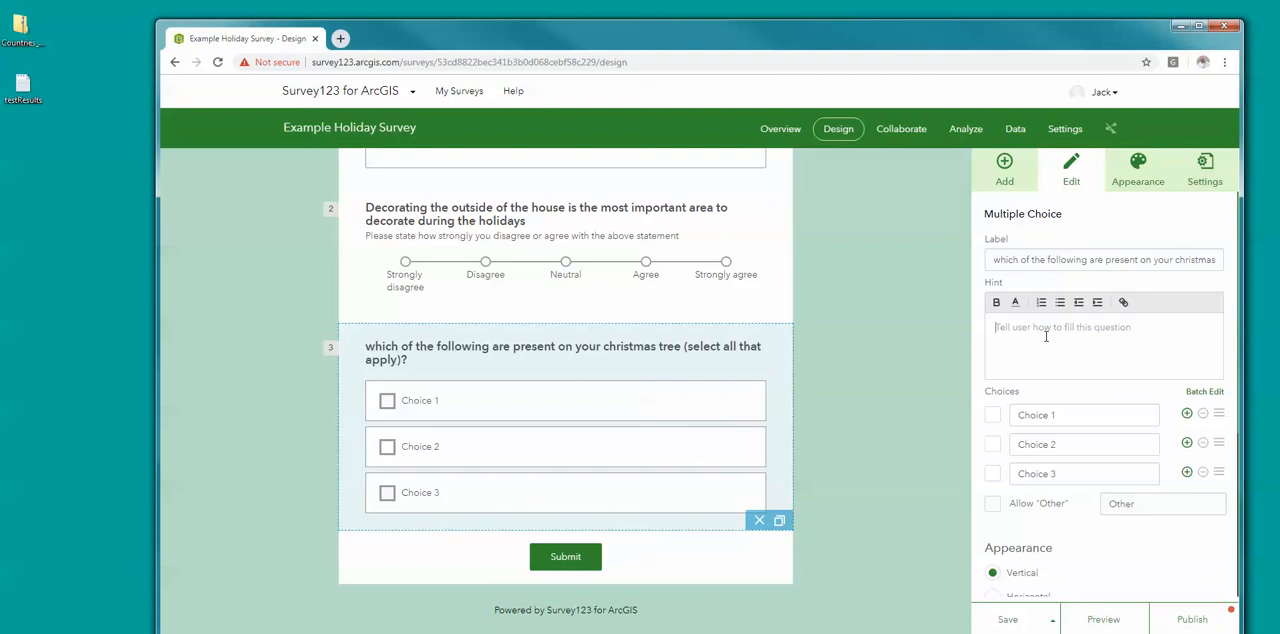
pyautogui.write('Pleases')
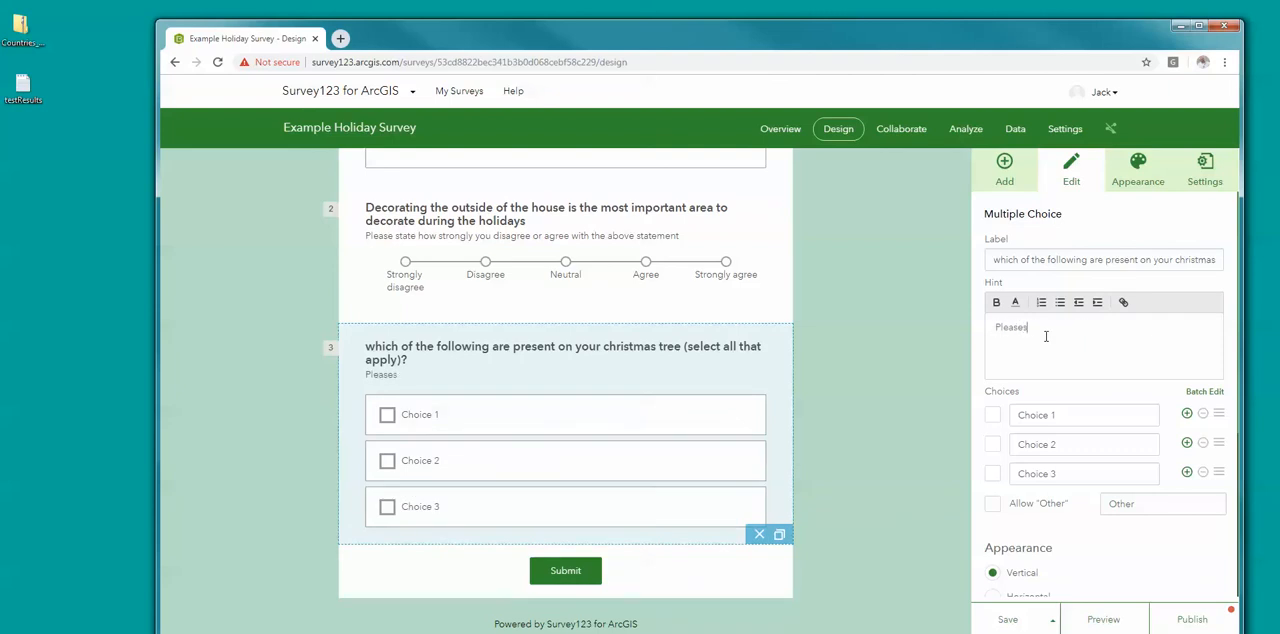
pyautogui.press('BackSpace')
pyautogui.press('BackSpace')
pyautogui.press('BackSpace')
pyautogui.press('BackSpace')
pyautogui.press('BackSpace')
pyautogui.press('BackSpace')
pyautogui.press('BackSpace')
pyautogui.press('BackSpace')
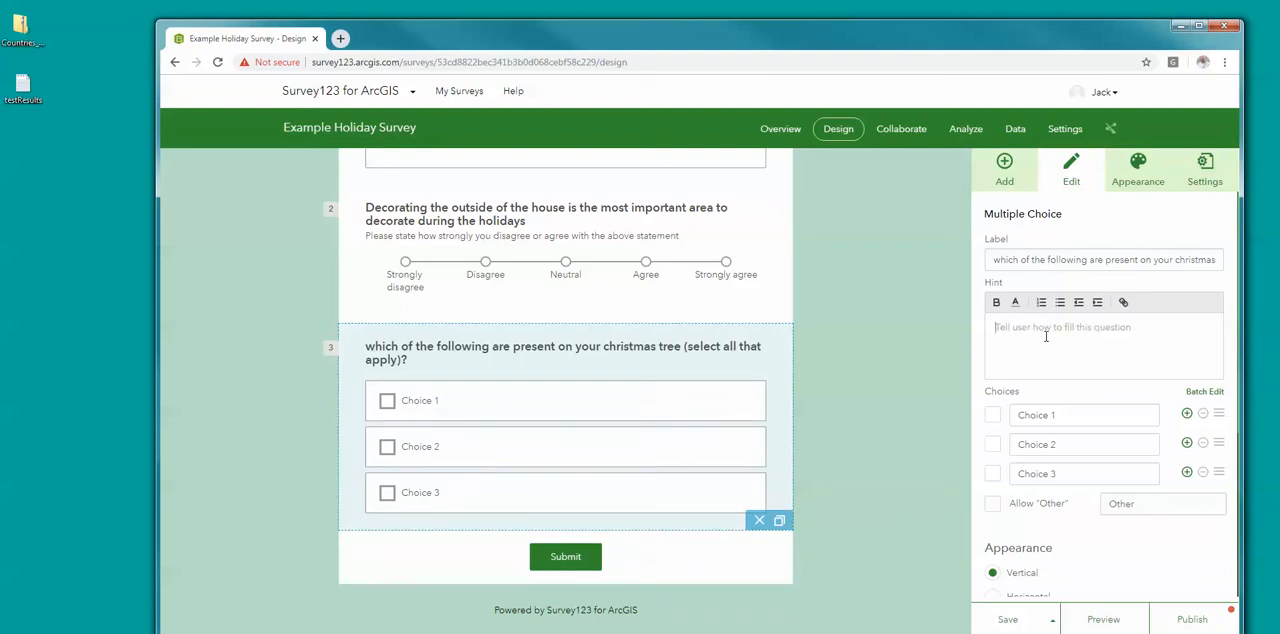
# Step: Name the three choices of the multiple choice question "tinsel", "lights" and "ornaments"
pyautogui.click(1052, 412)
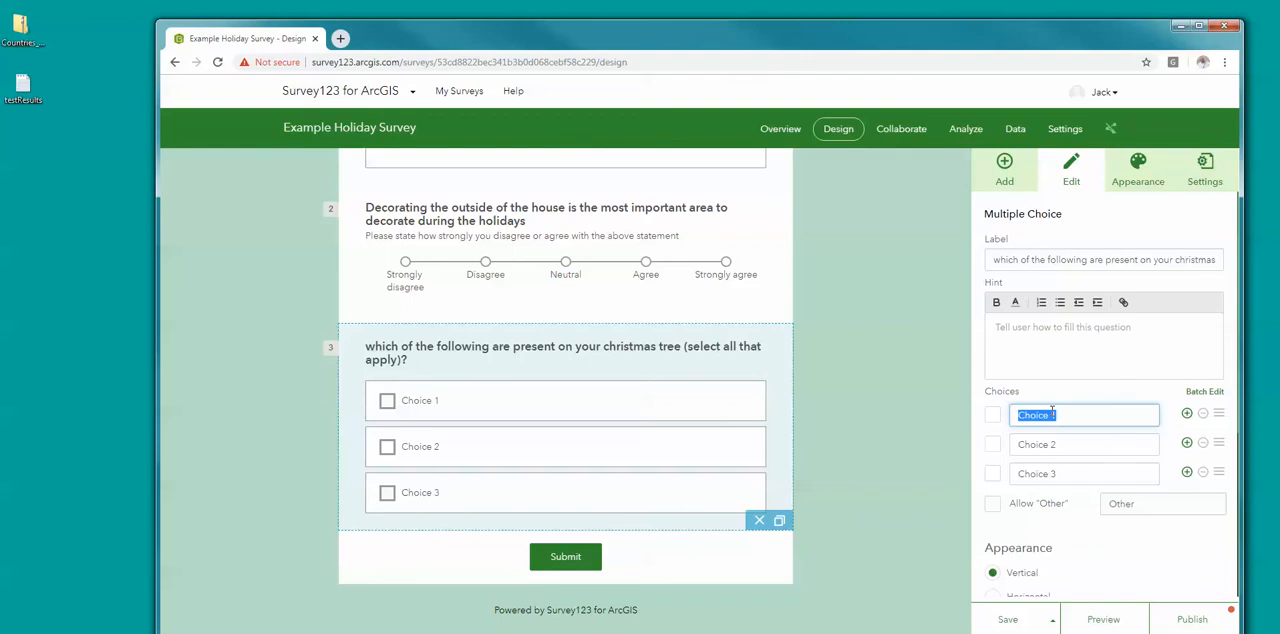
pyautogui.write('tinsel')
pyautogui.click(1064, 446)
pyautogui.write('lights')
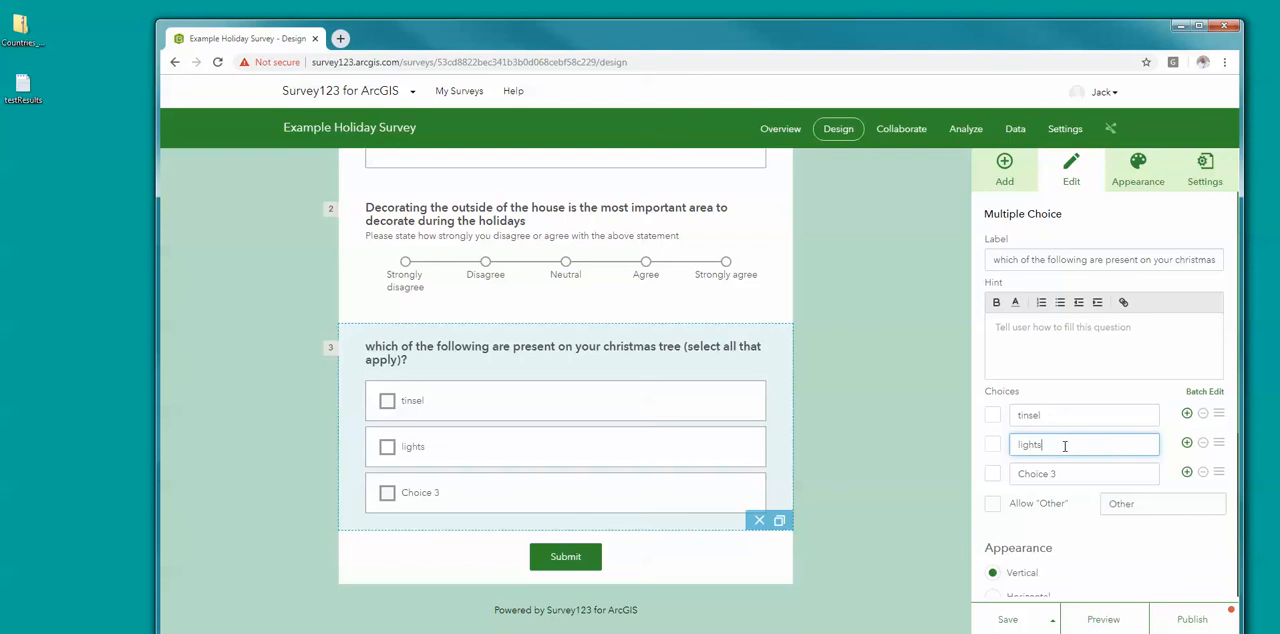
pyautogui.click(1079, 472)
pyautogui.write('or')
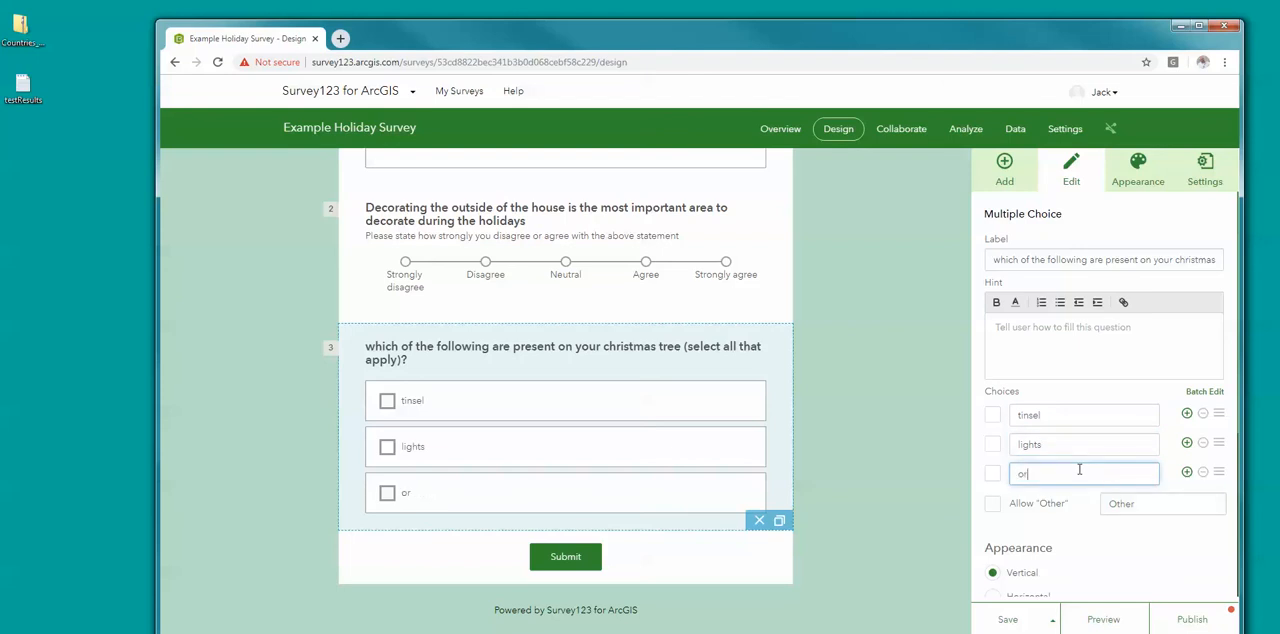
pyautogui.write('naments')
# Step: Preview the survey and return to the design, and allow an "Other" answer for the multiple choice question
pyautogui.click(1101, 620)
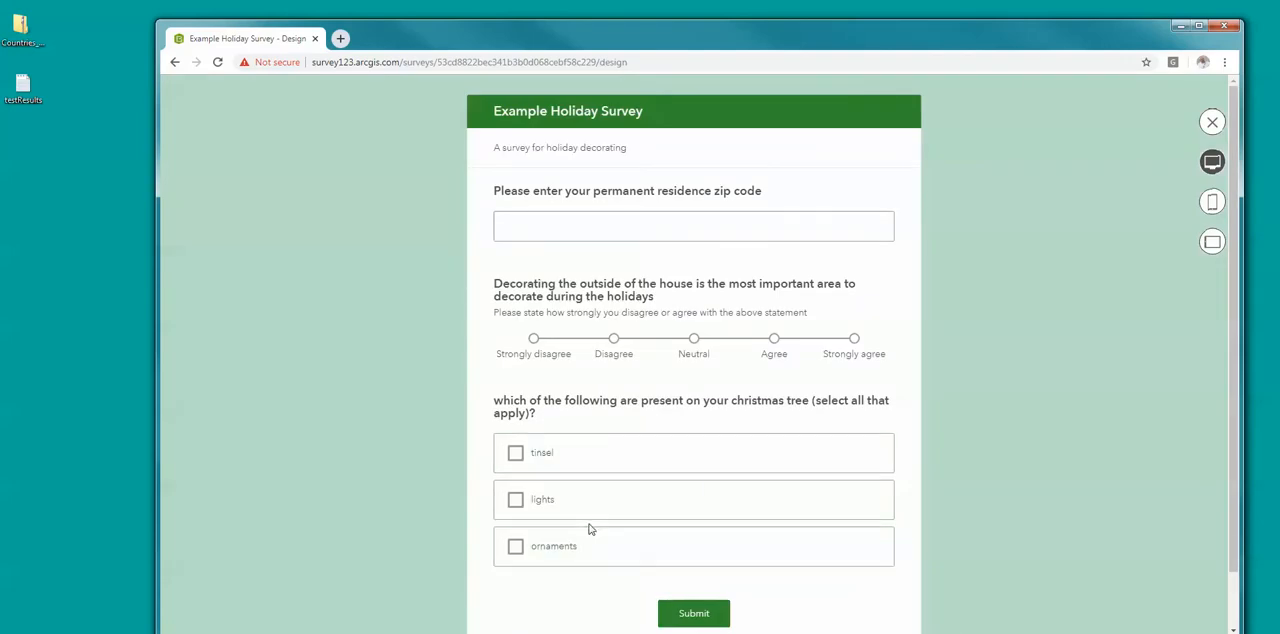
pyautogui.click(1211, 122)
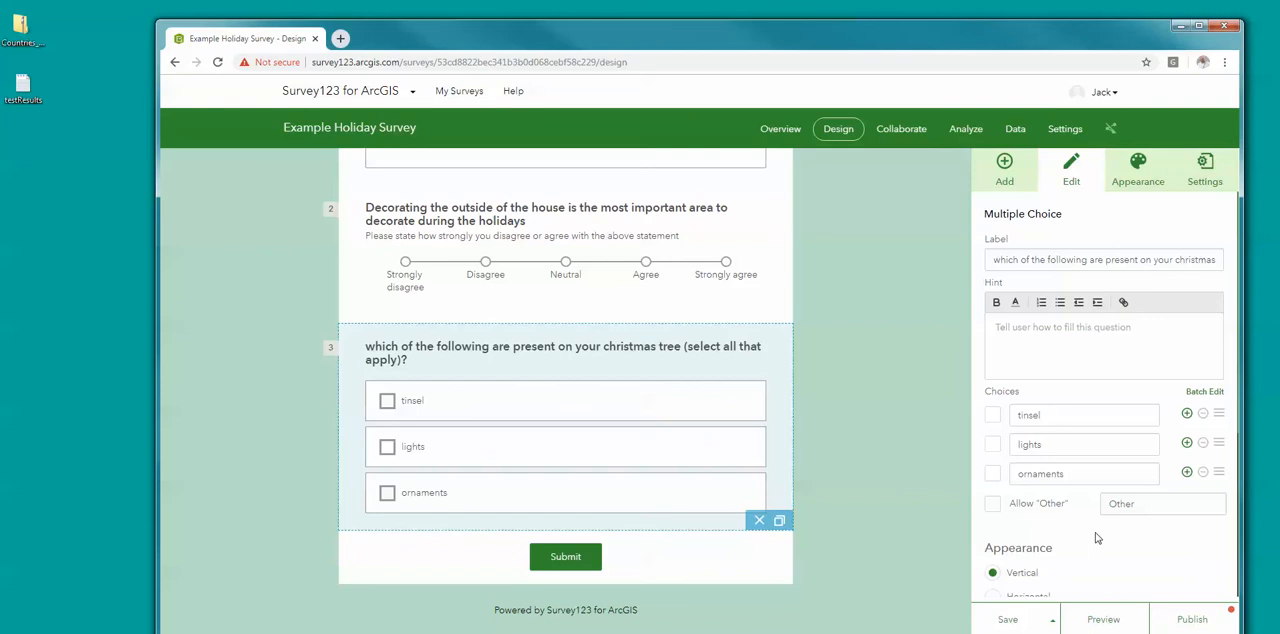
pyautogui.click(992, 508)
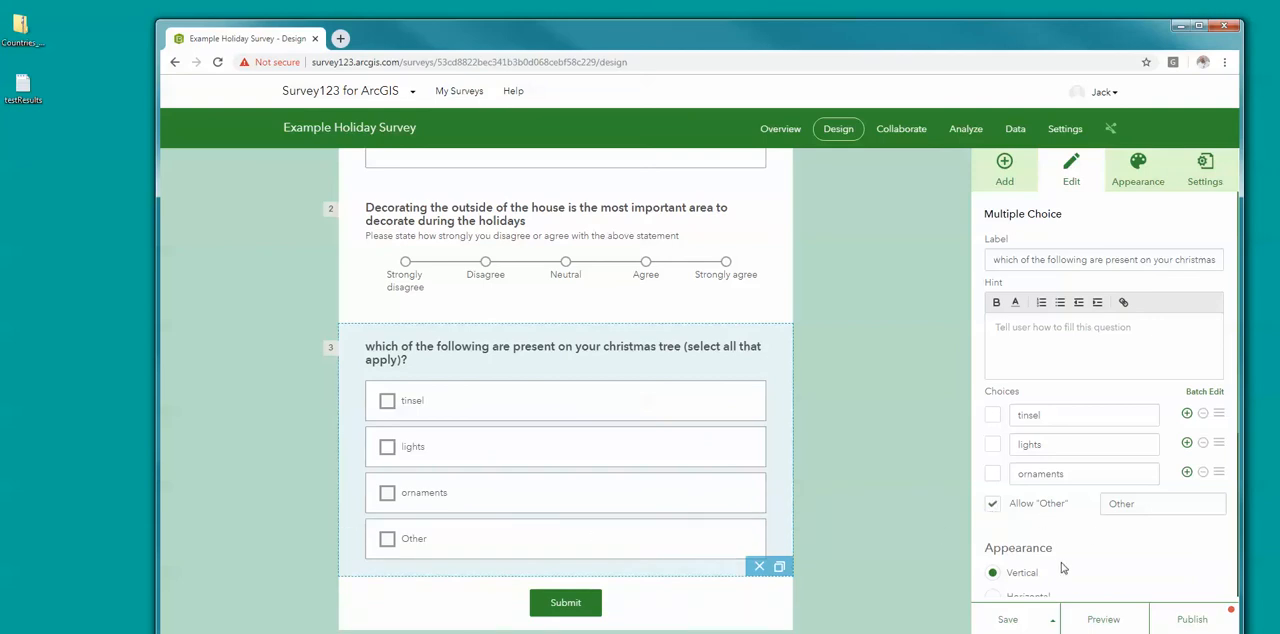
# Step: Save the survey and publish it, dismissing the notice about the survey link
pyautogui.click(1014, 621)
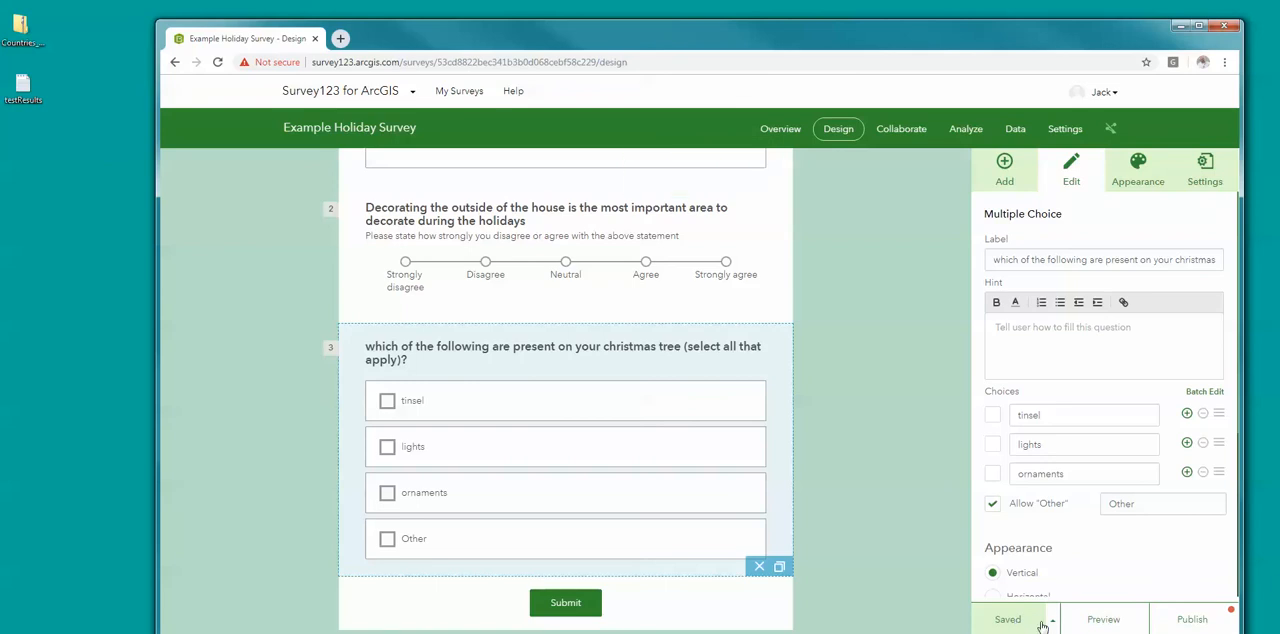
pyautogui.click(1192, 621)
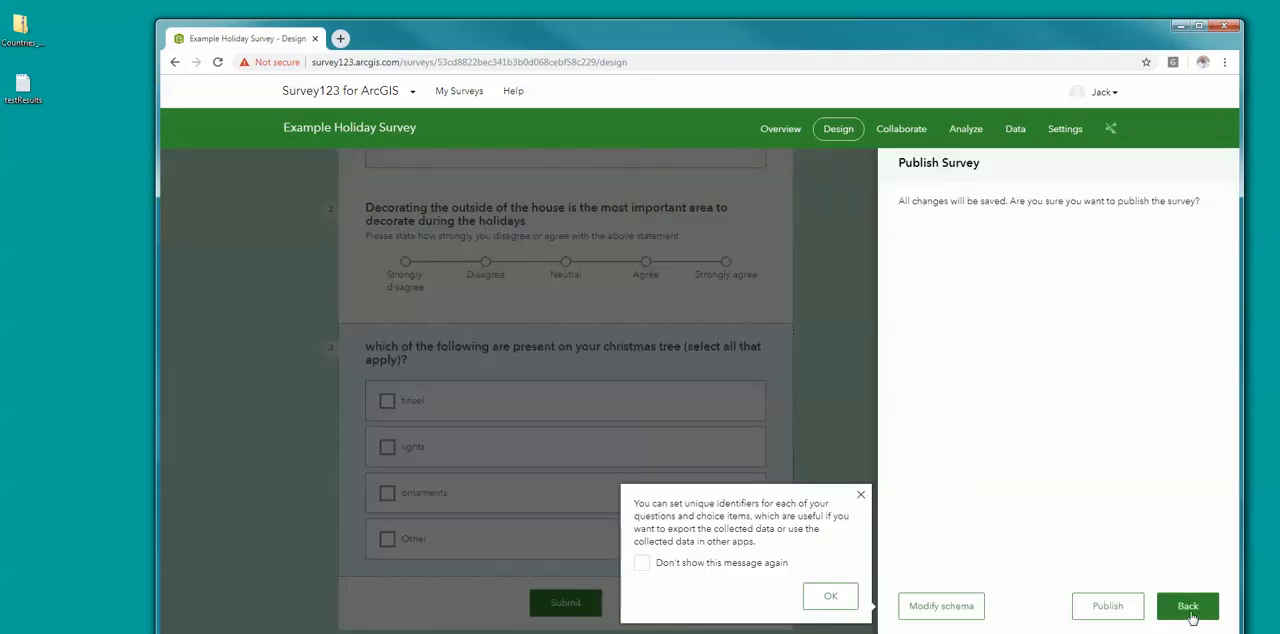
pyautogui.click(1108, 606)
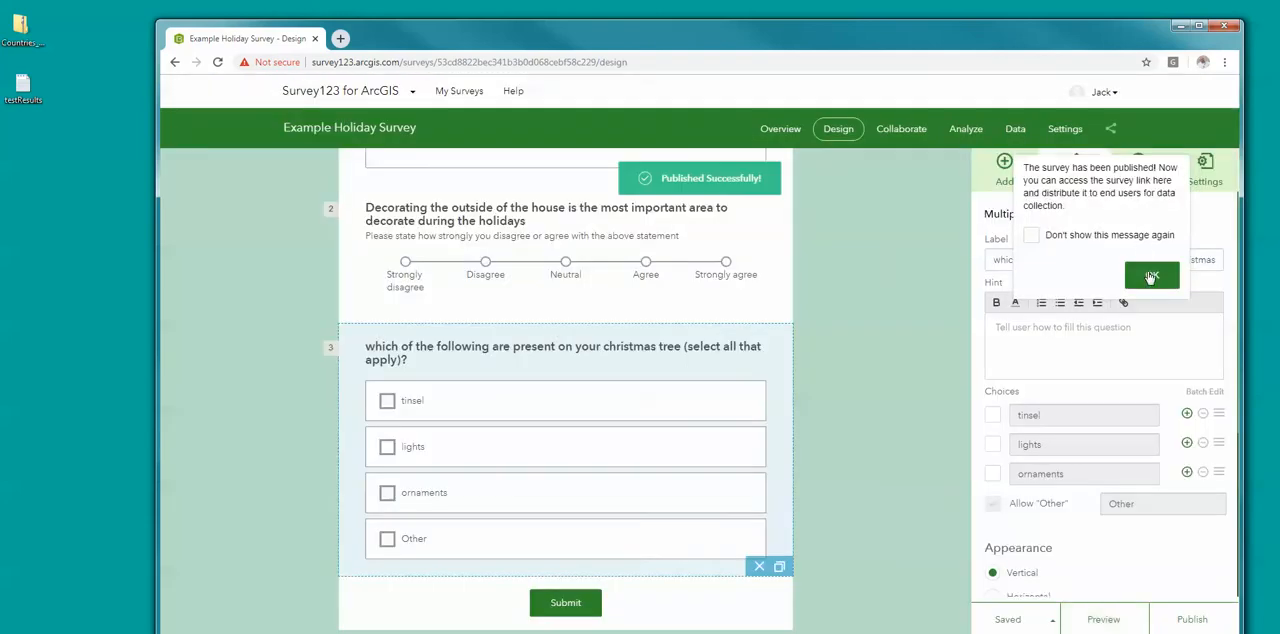
pyautogui.click(1151, 276)
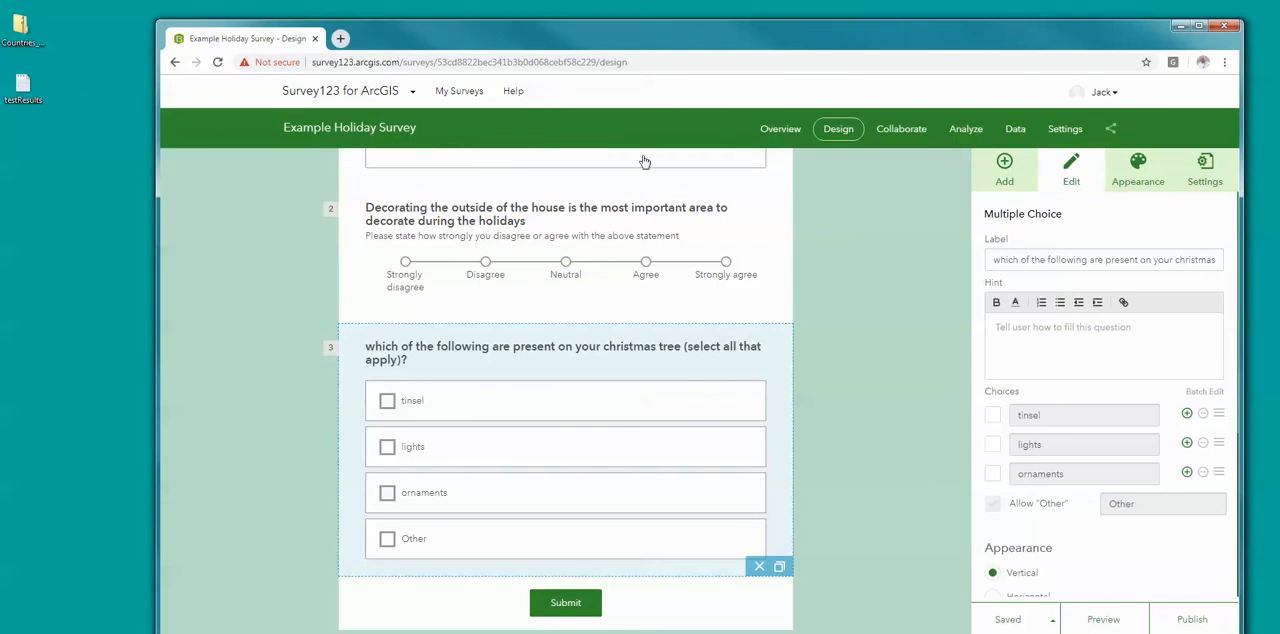
# Step: In the survey's collaboration settings, allow Everyone (Public) to submit to the survey, and review the remaining submitter options
pyautogui.click(781, 129)
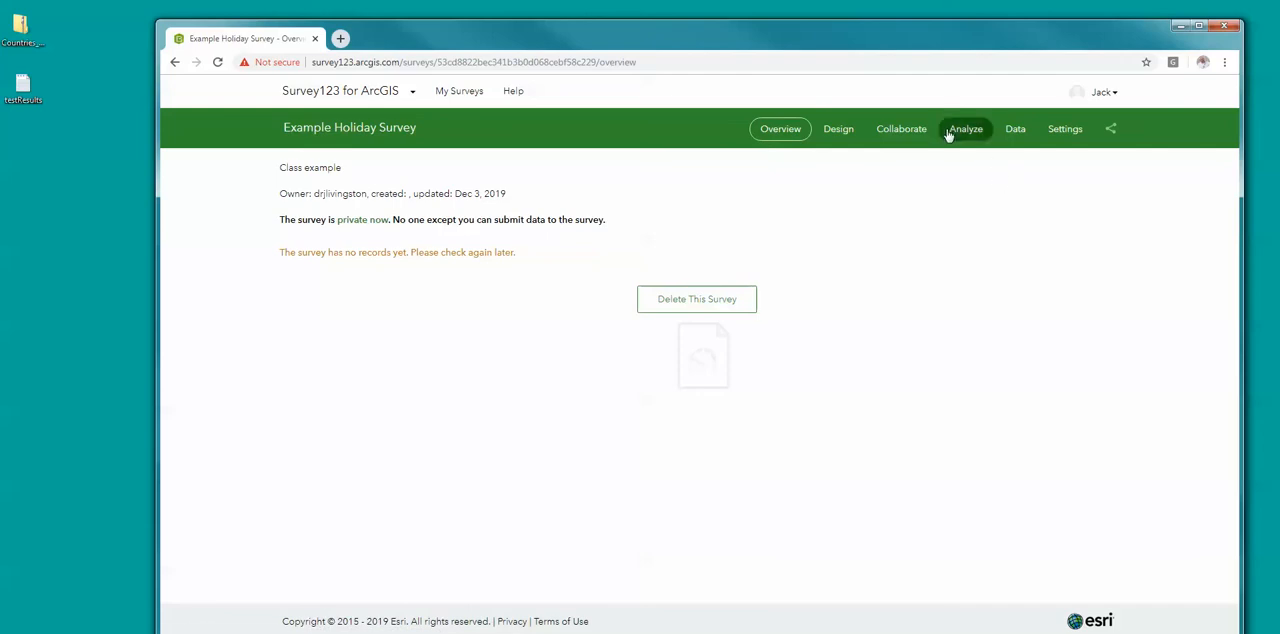
pyautogui.click(903, 130)
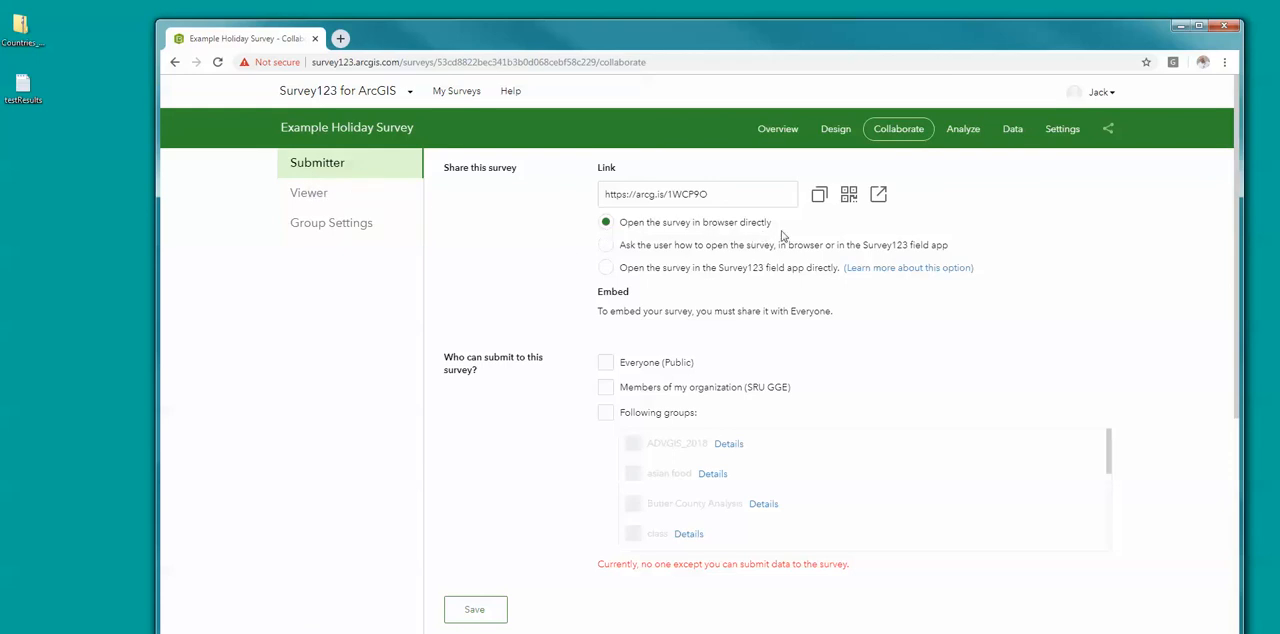
pyautogui.click(606, 363)
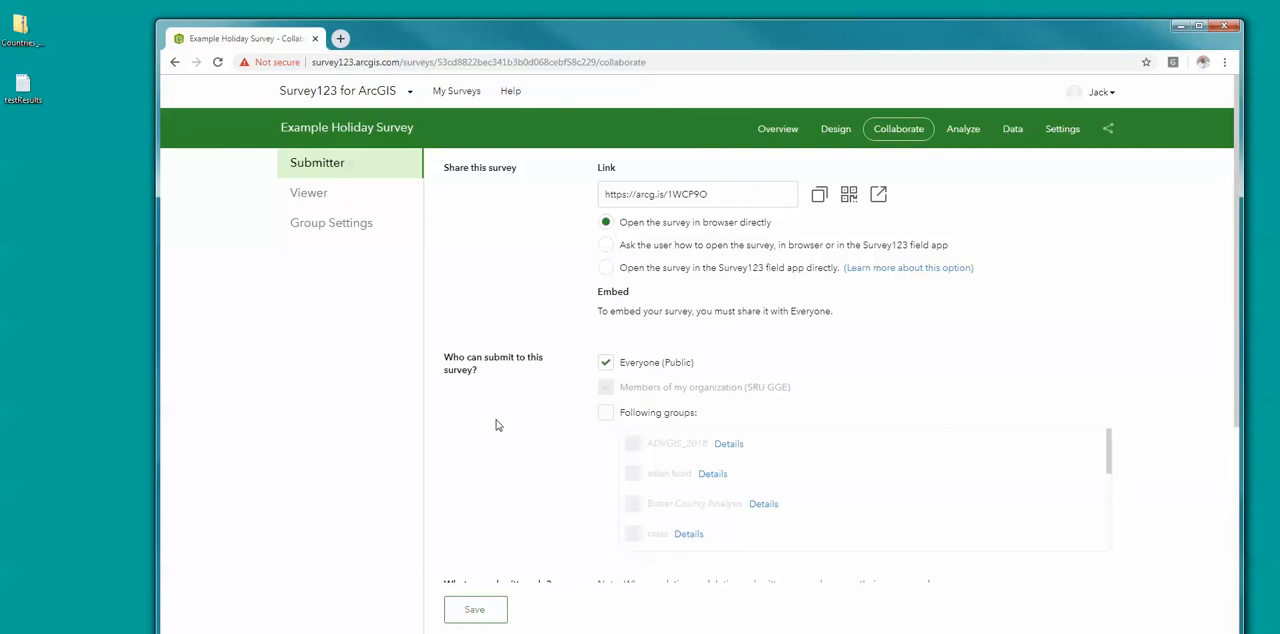
pyautogui.scroll(-3, 500, 430)
pyautogui.scroll(-1, 518, 542)
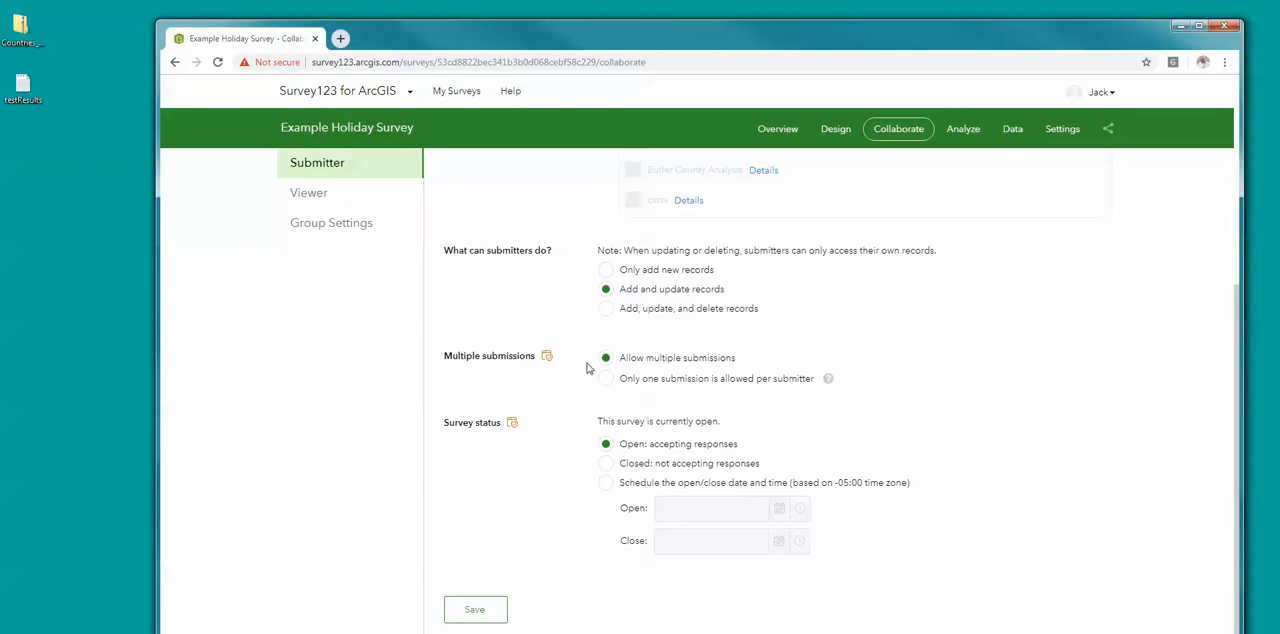
pyautogui.scroll(2, 435, 507)
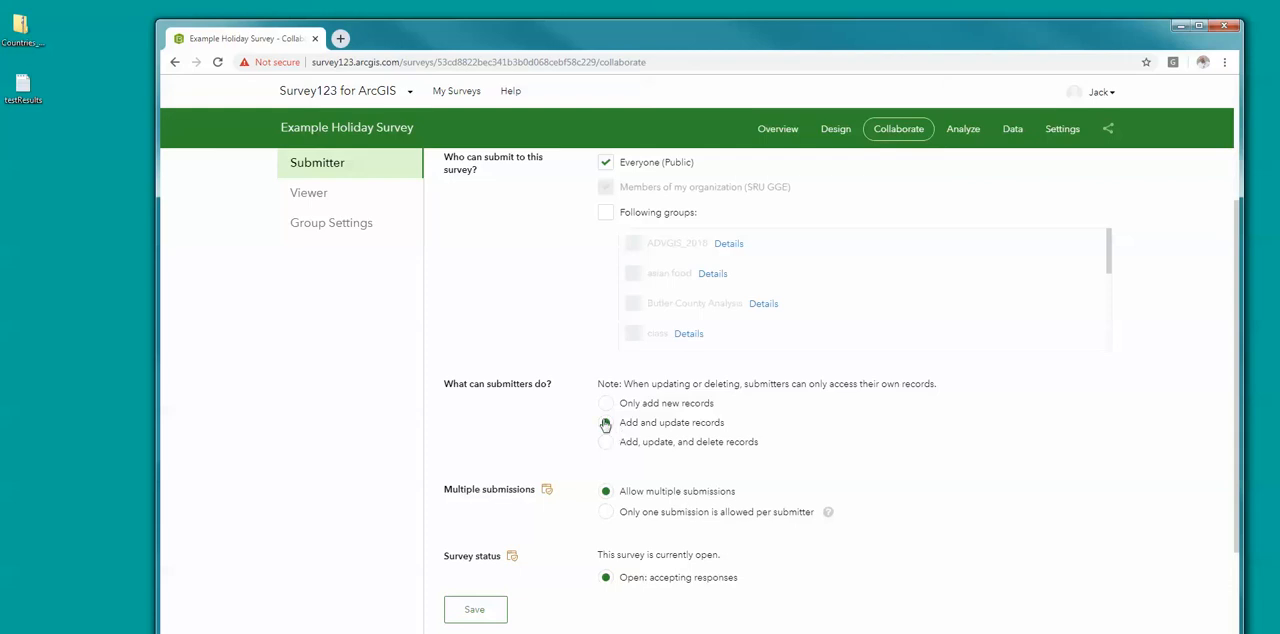
# Step: Allow Everyone (Public) to view the results of the Example Holiday Survey and save the viewer settings
pyautogui.click(309, 194)
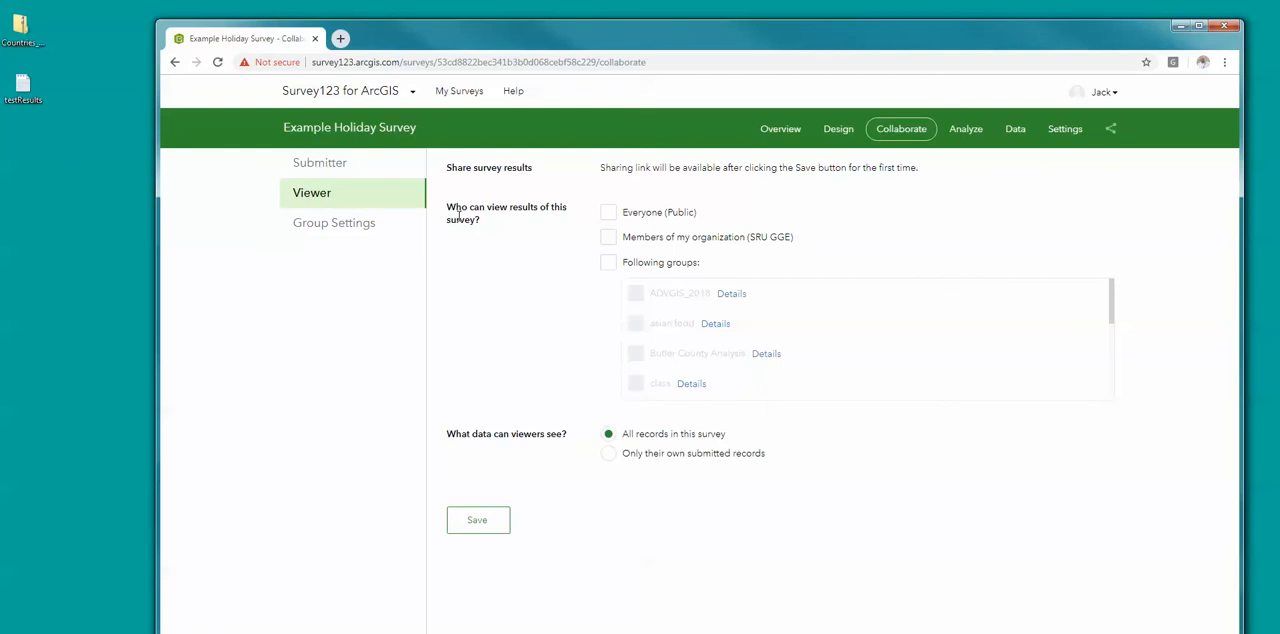
pyautogui.click(608, 213)
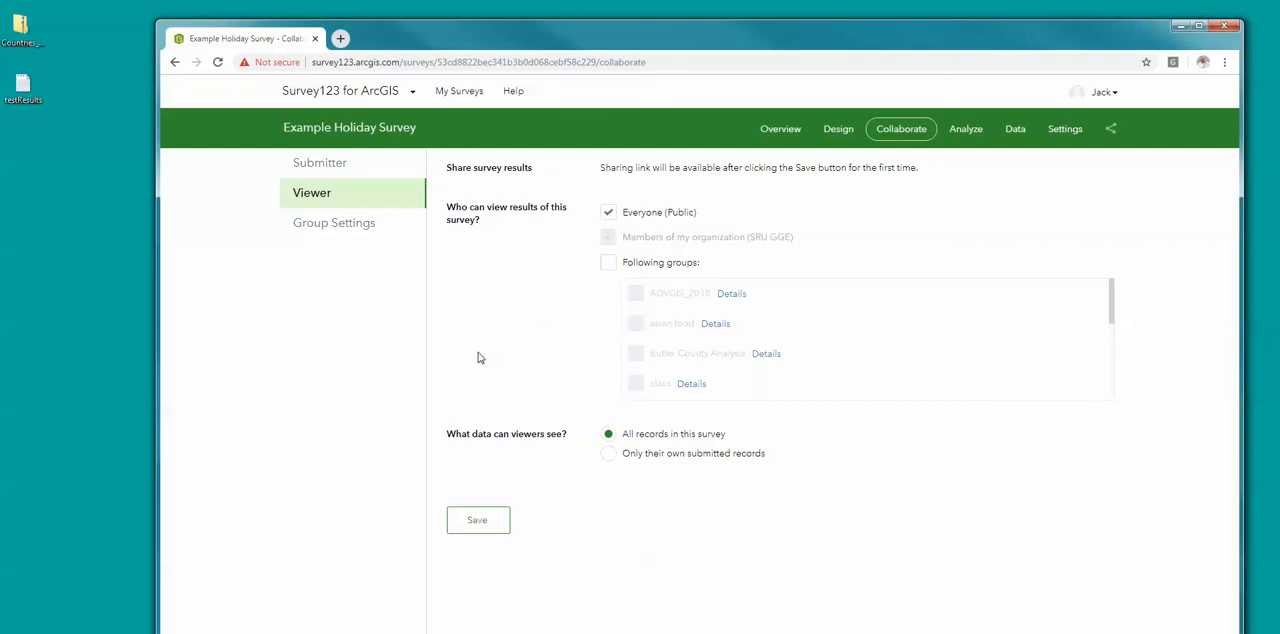
pyautogui.click(478, 521)
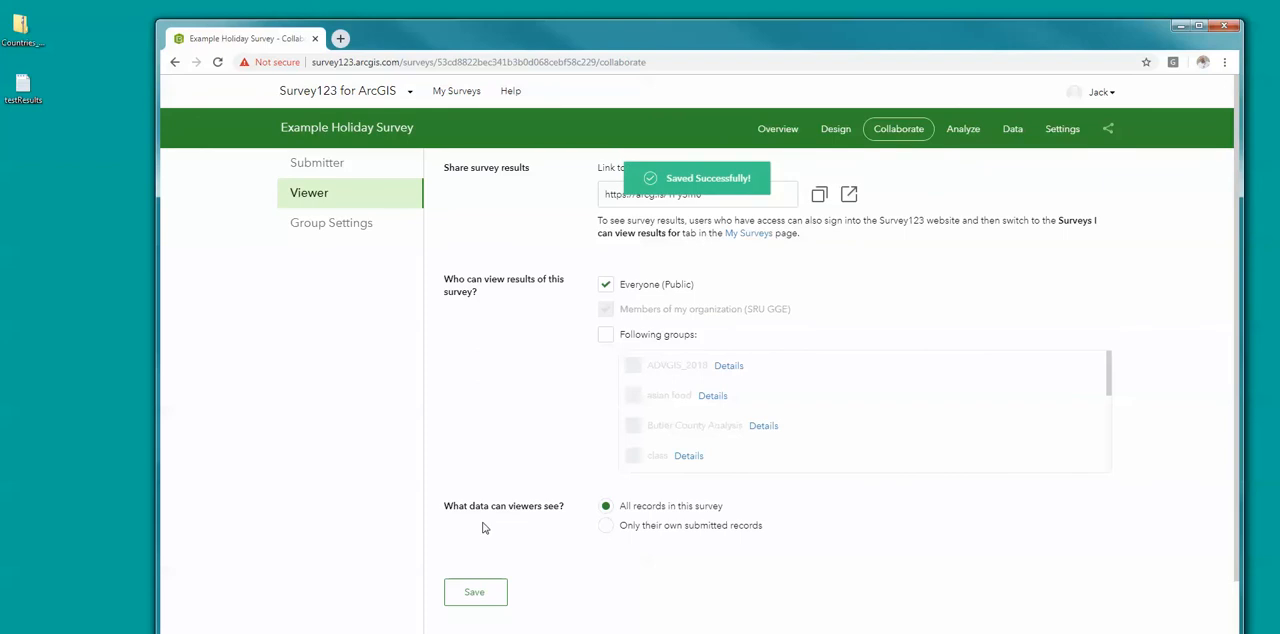
# Step: Open the analysis of the copied Thanksgiving survey from the survey list and examine its first questions' answer tables and charts
pyautogui.click(477, 99)
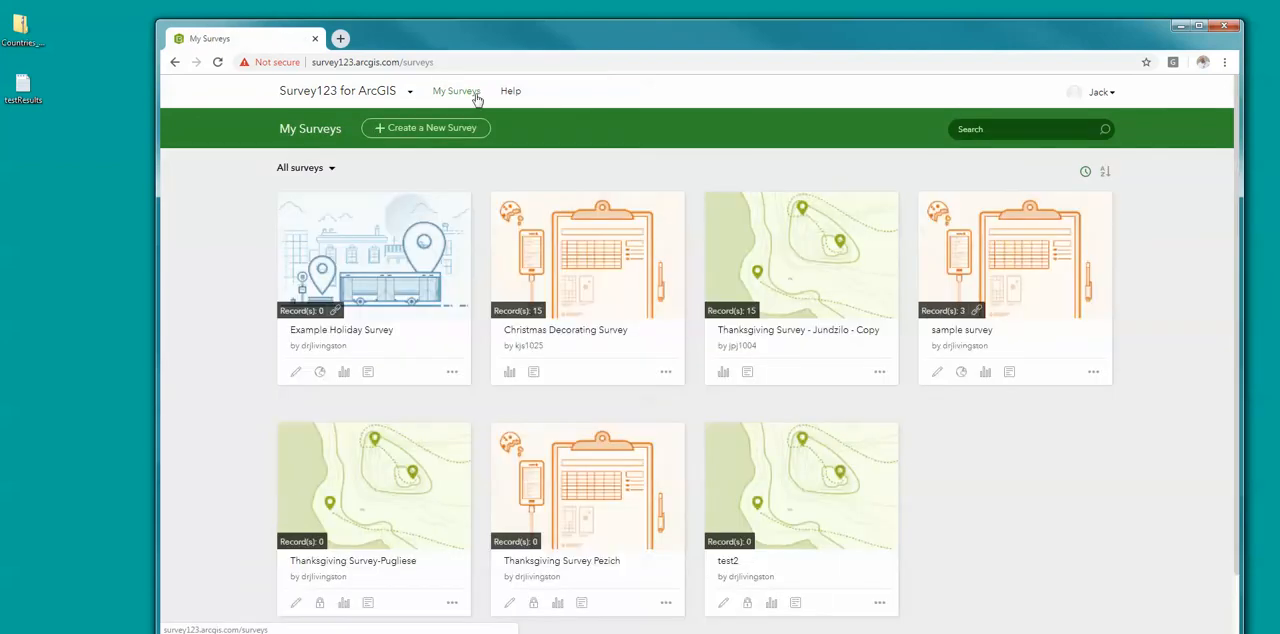
pyautogui.scroll(-1, 1076, 483)
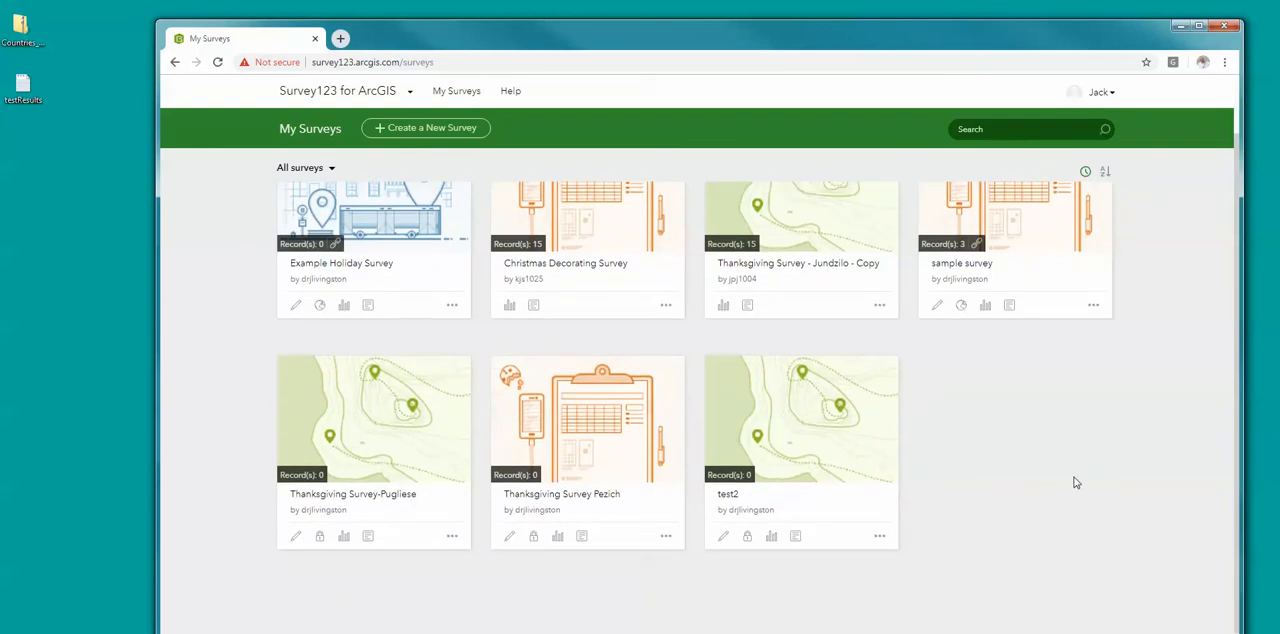
pyautogui.scroll(1, 1076, 483)
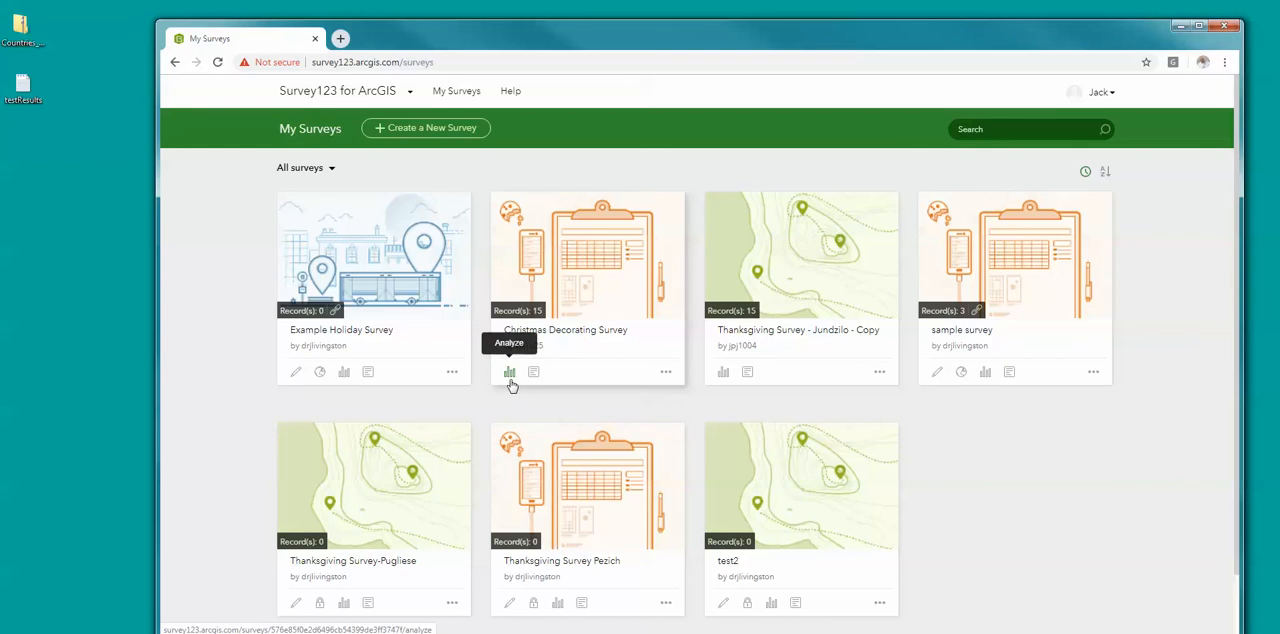
pyautogui.click(724, 376)
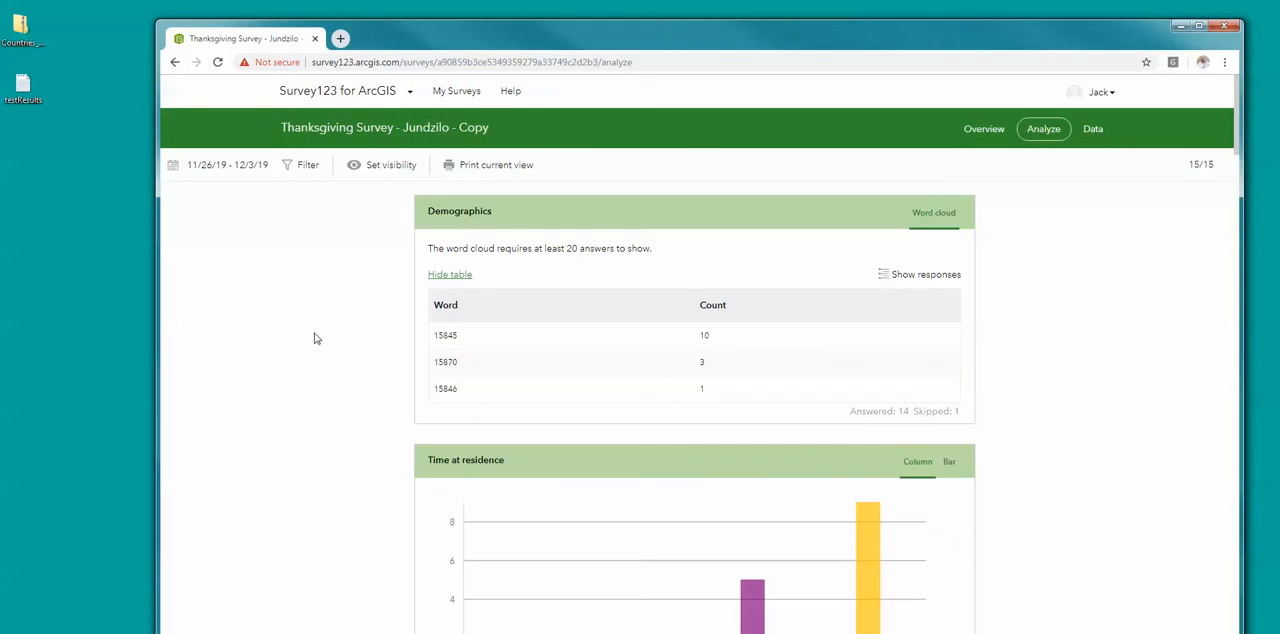
pyautogui.scroll(-1, 365, 430)
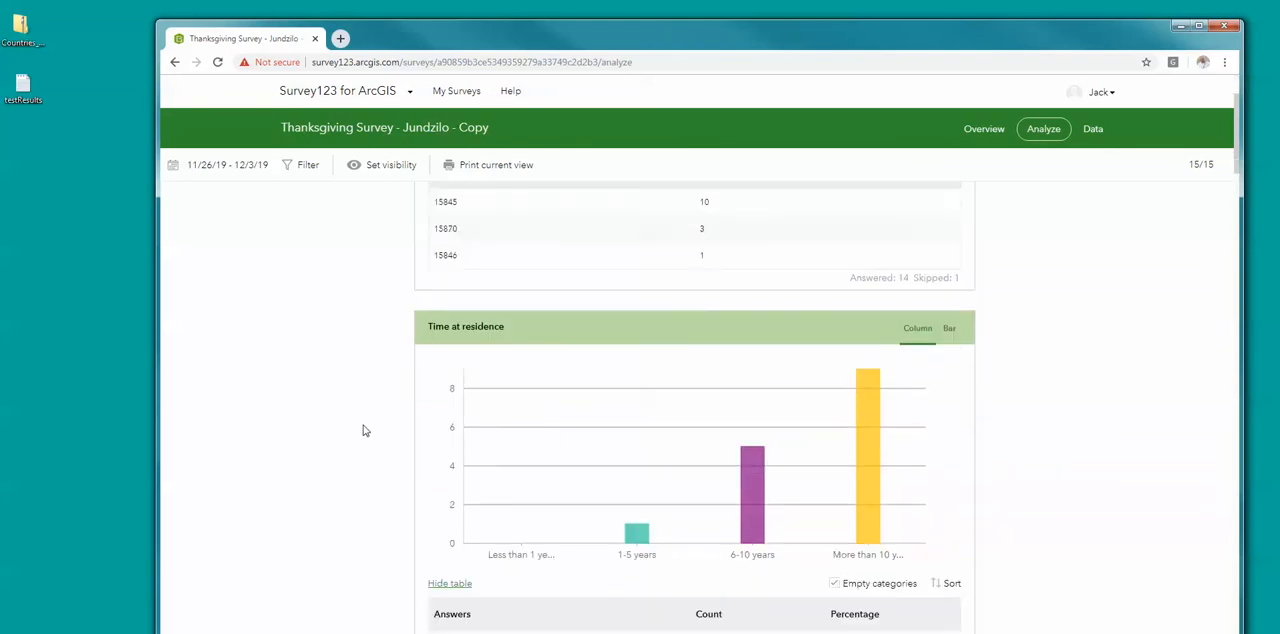
pyautogui.scroll(-3, 365, 430)
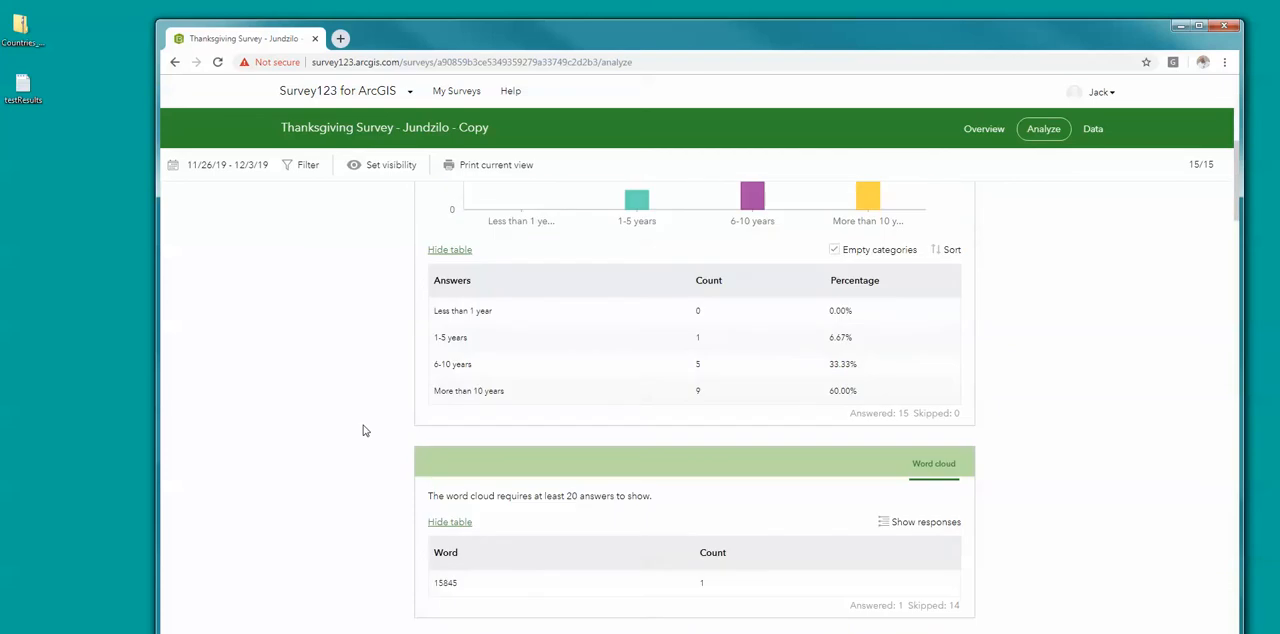
pyautogui.scroll(4, 365, 430)
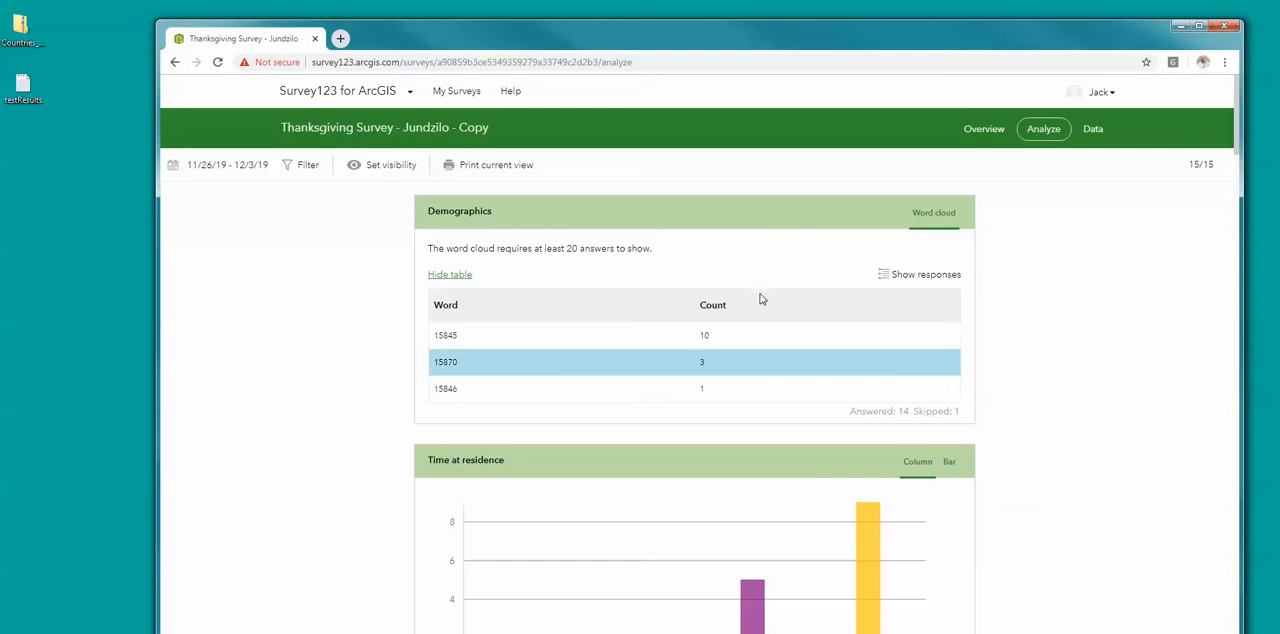
pyautogui.scroll(-10, 352, 367)
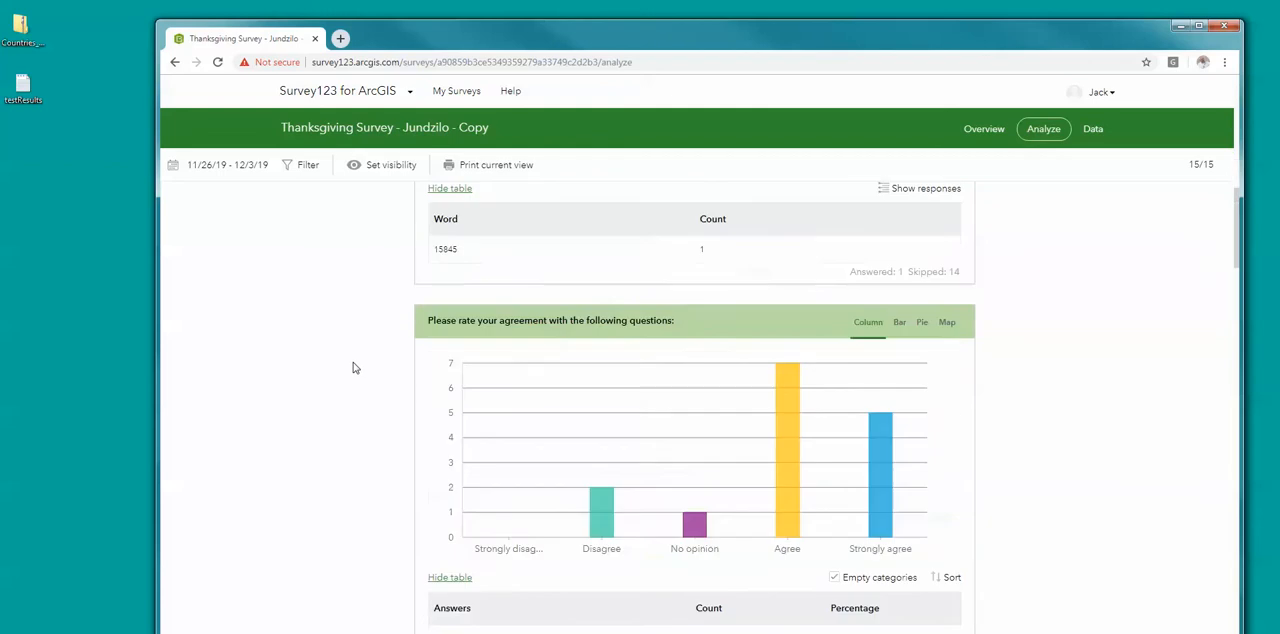
pyautogui.scroll(5, 352, 367)
pyautogui.scroll(-4, 354, 366)
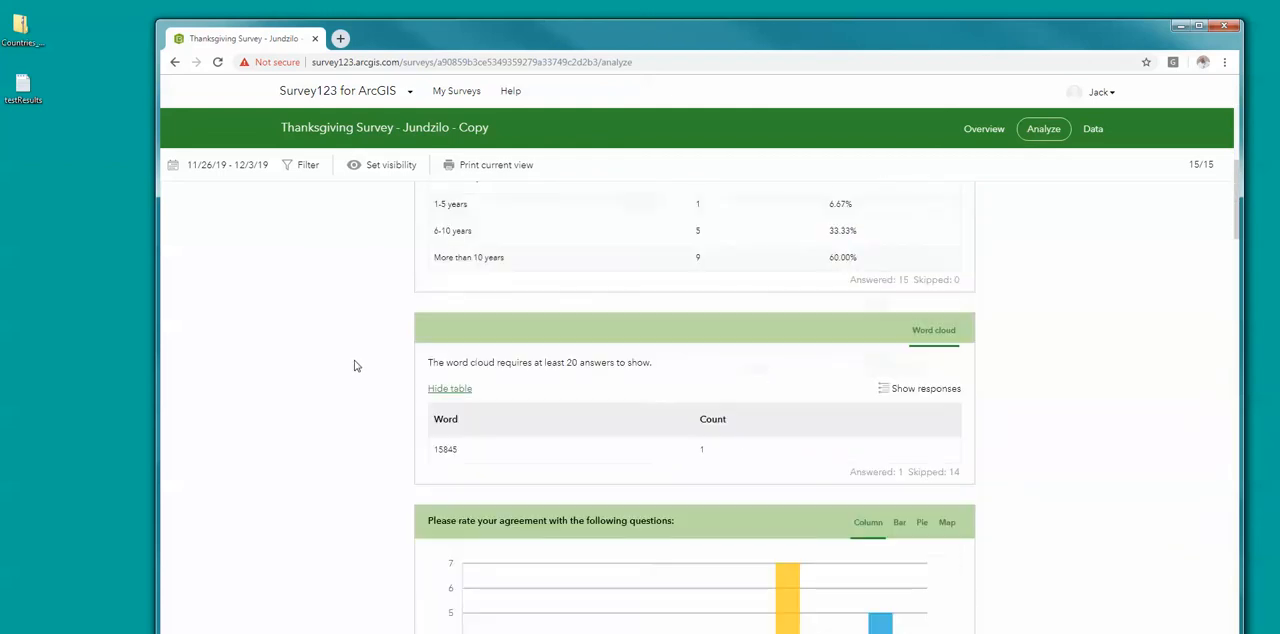
pyautogui.scroll(-2, 240, 403)
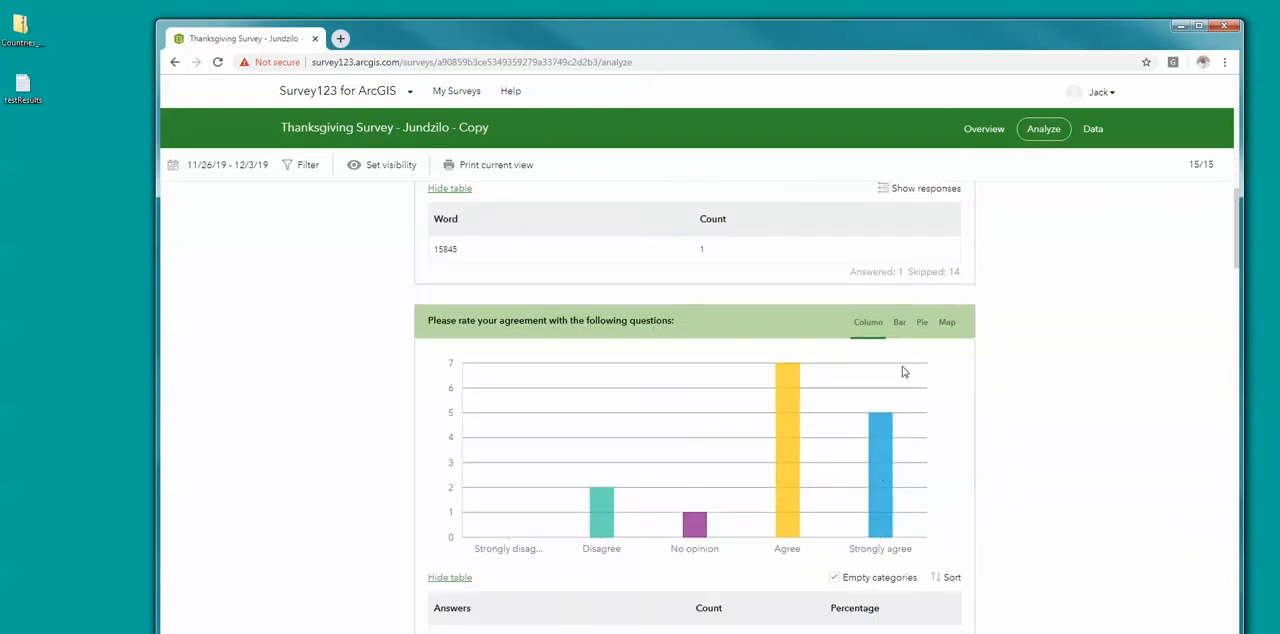
# Step: Show the agreement question's results as a map and examine the charts and tables of the remaining questions
pyautogui.click(947, 323)
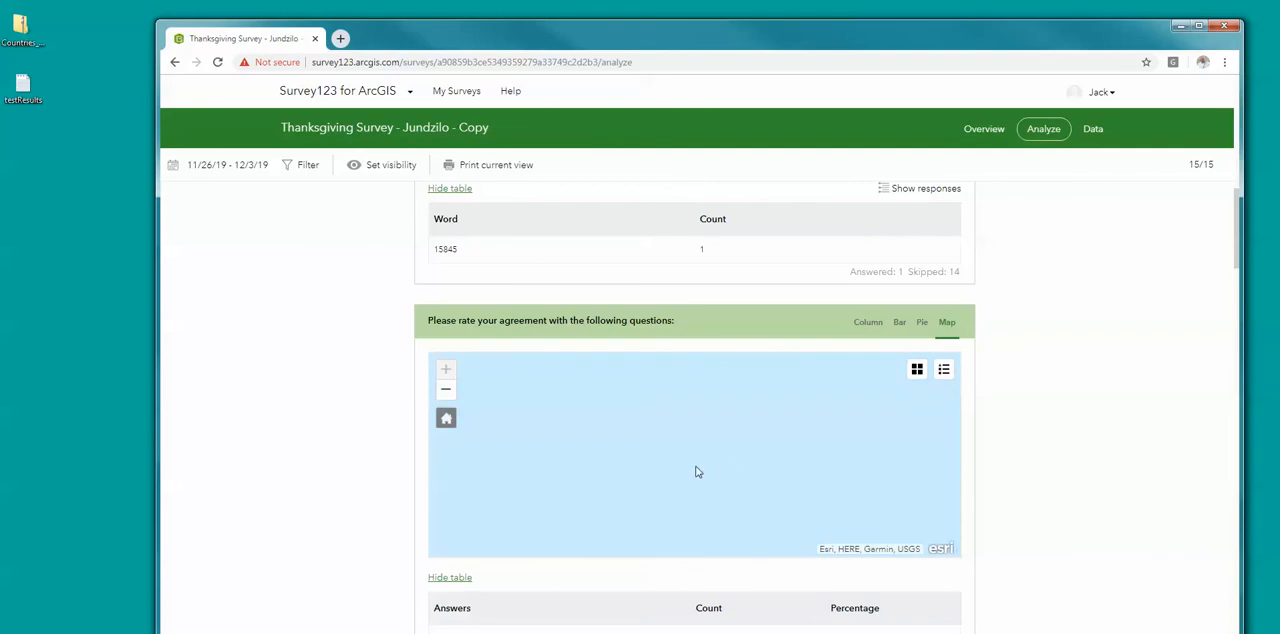
pyautogui.scroll(7, 334, 323)
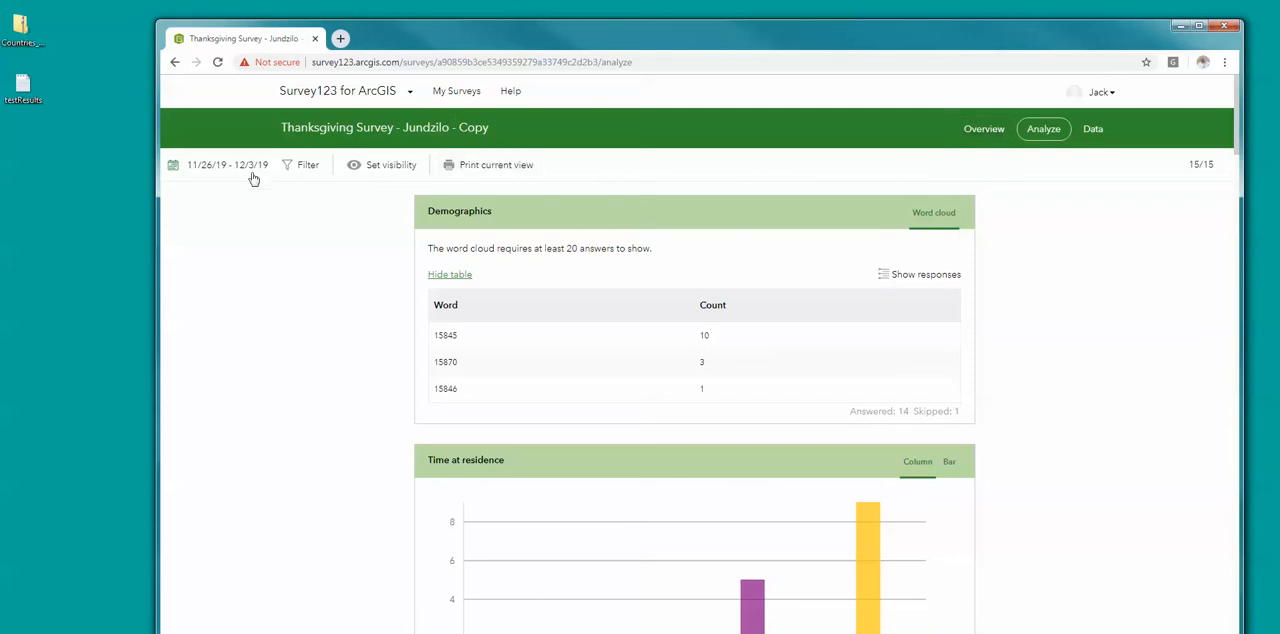
pyautogui.scroll(-10, 510, 492)
pyautogui.scroll(-10, 509, 492)
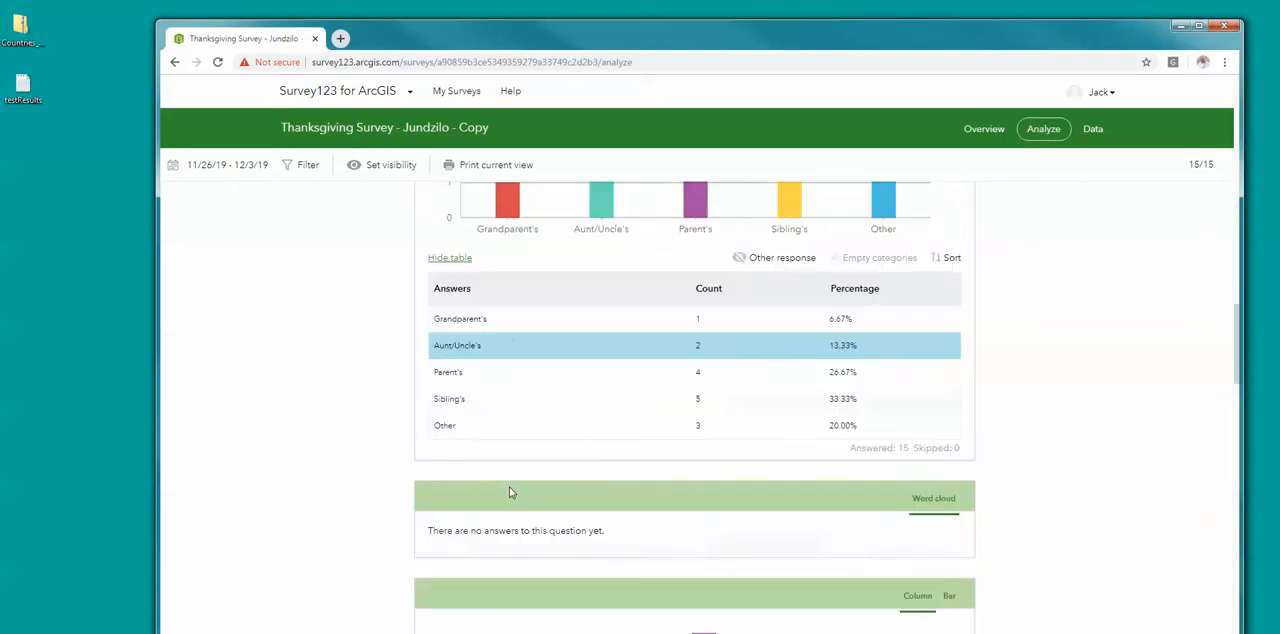
pyautogui.scroll(-3, 509, 490)
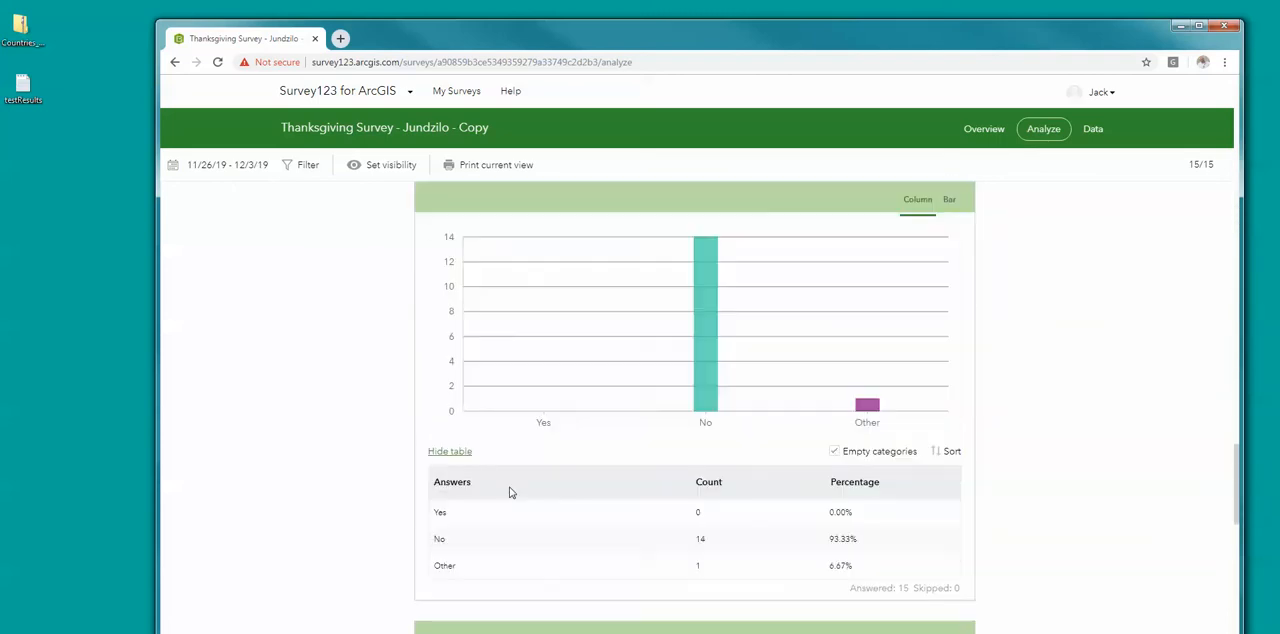
# Step: View the Thanksgiving survey's overview and examine its submission statistics and the surveys count chart
pyautogui.click(990, 136)
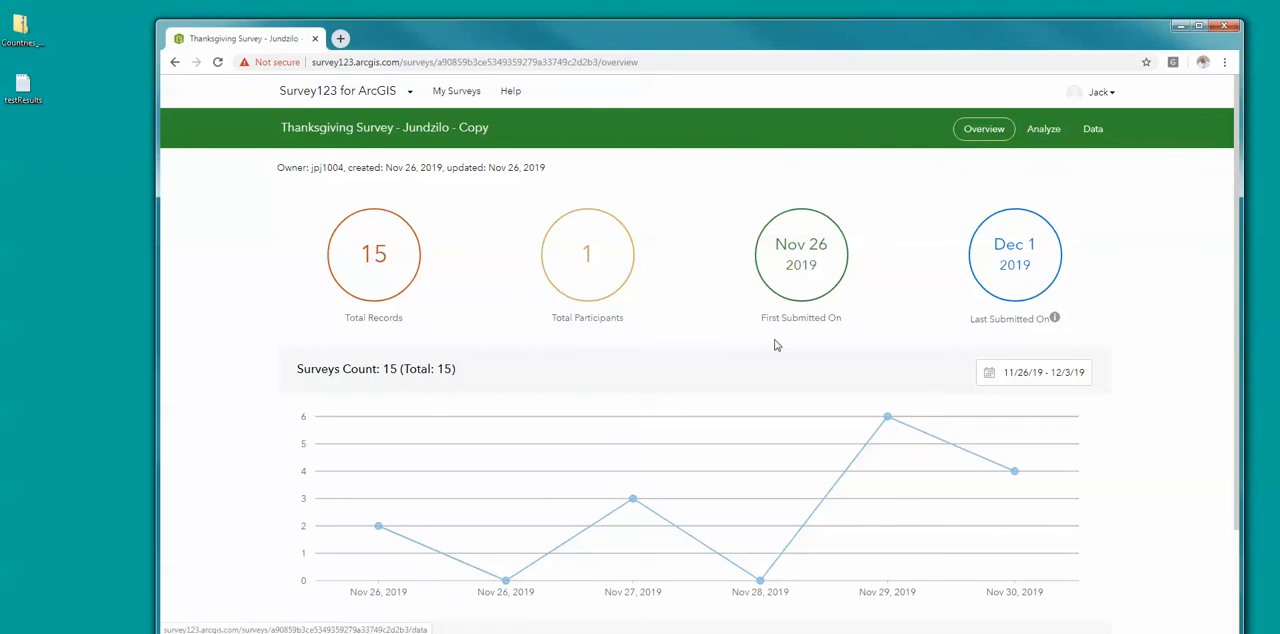
pyautogui.scroll(-2, 250, 545)
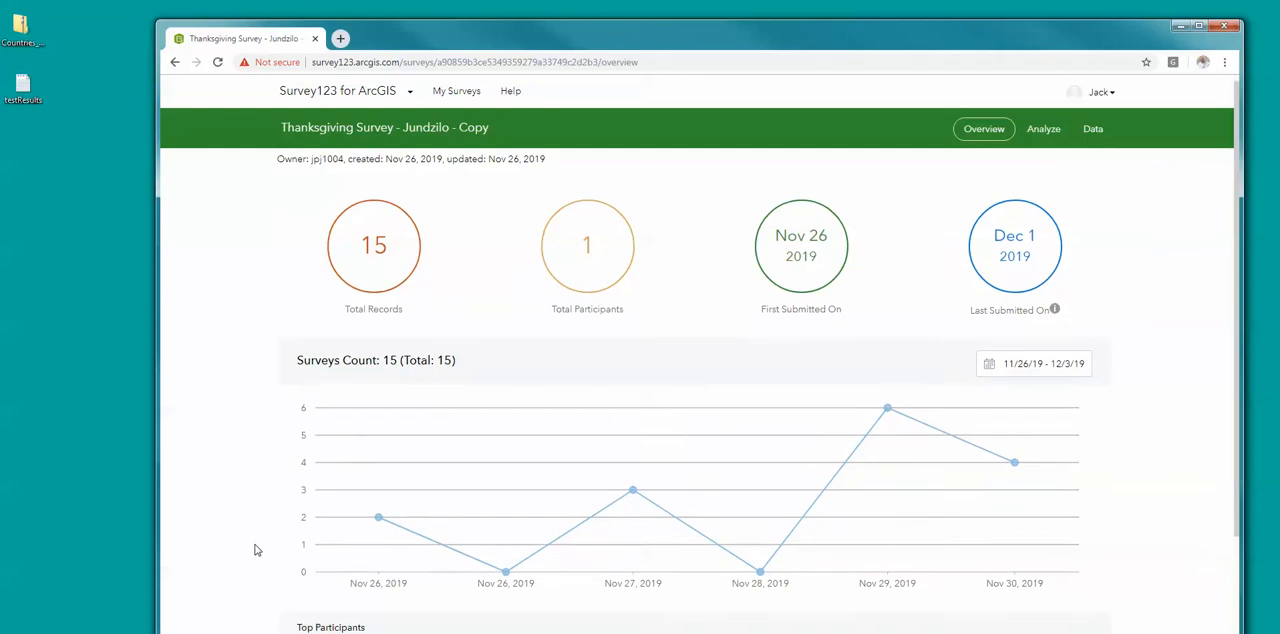
pyautogui.scroll(2, 244, 536)
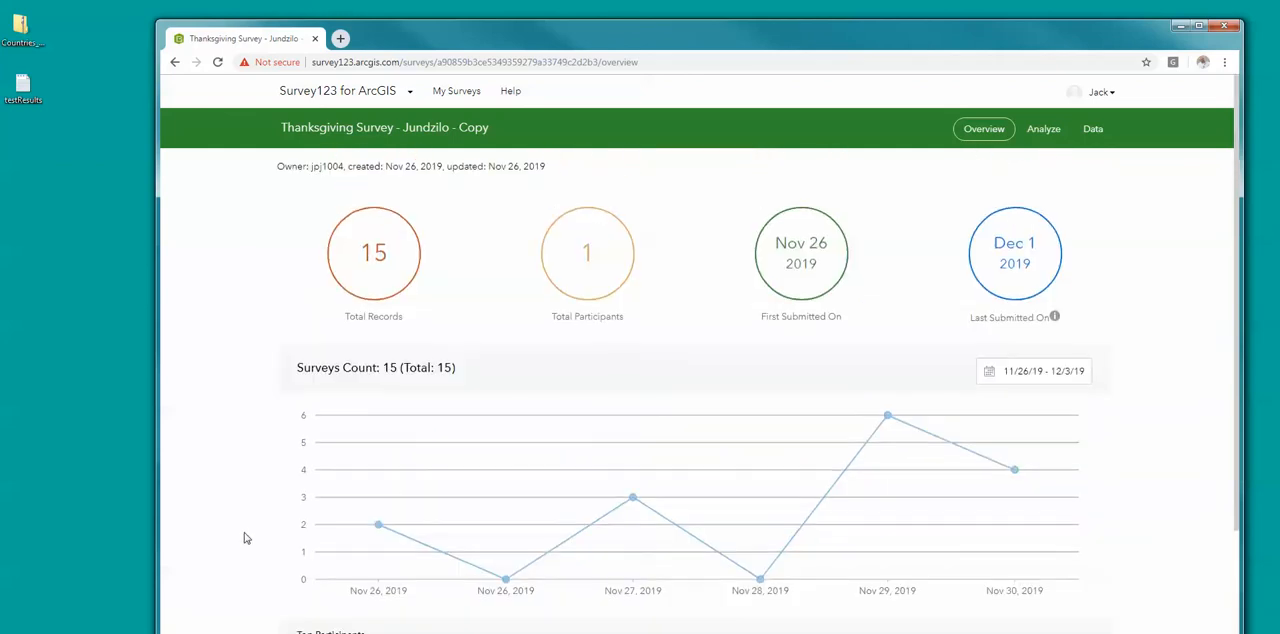
# Step: View the Thanksgiving survey's response data and examine the individual records in the table and their location on the map
pyautogui.click(1095, 131)
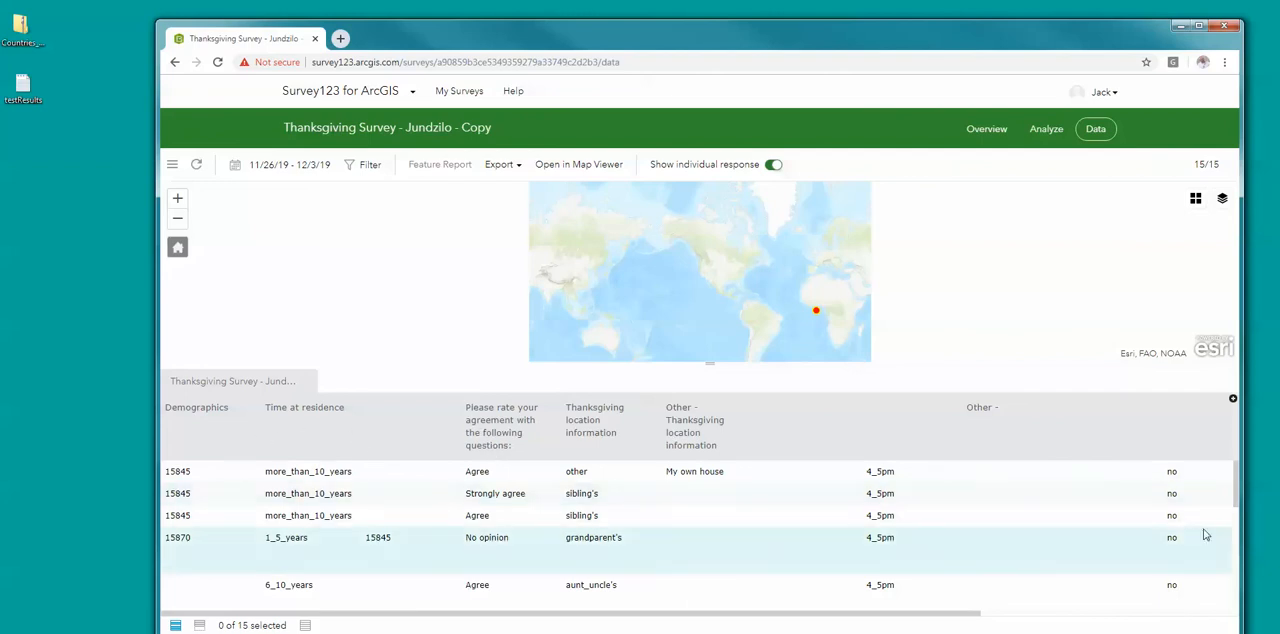
pyautogui.moveTo(1236, 478); pyautogui.dragTo(1226, 599)
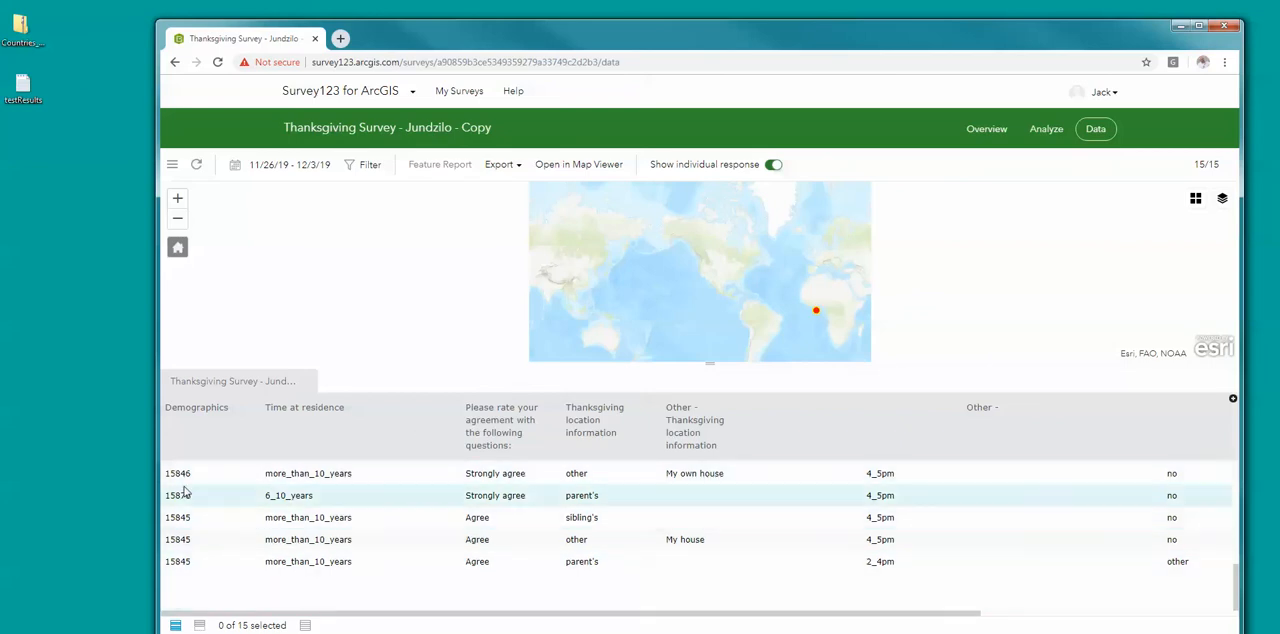
pyautogui.scroll(1, 835, 325)
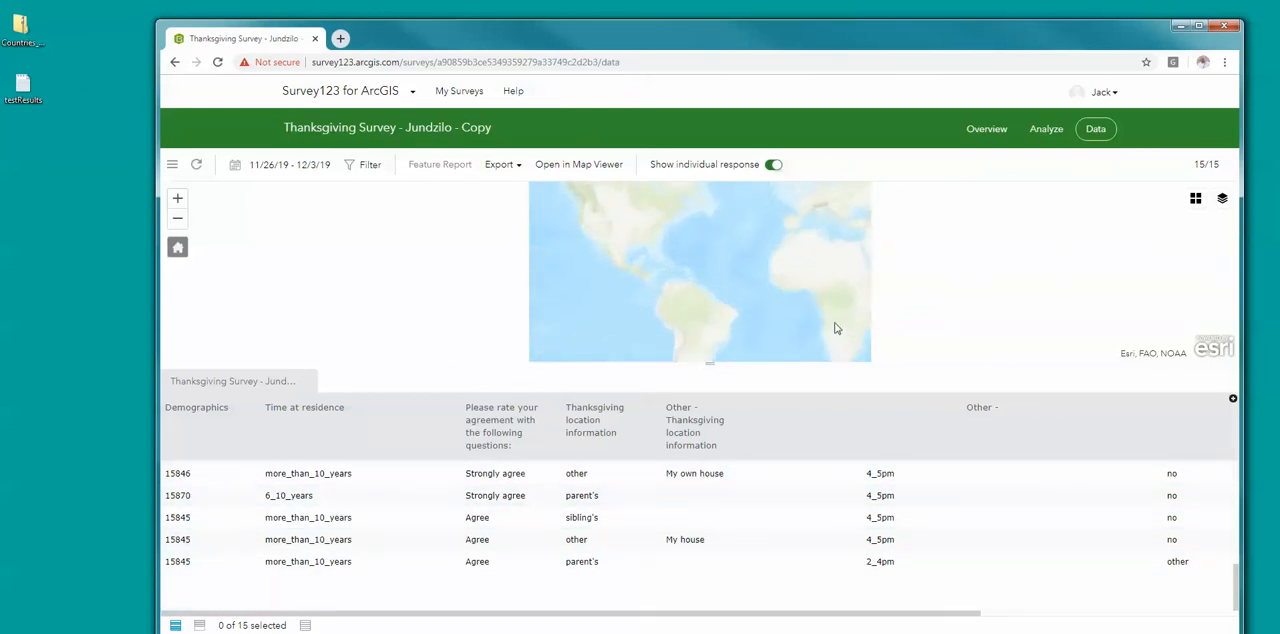
pyautogui.moveTo(647, 254); pyautogui.dragTo(723, 320)
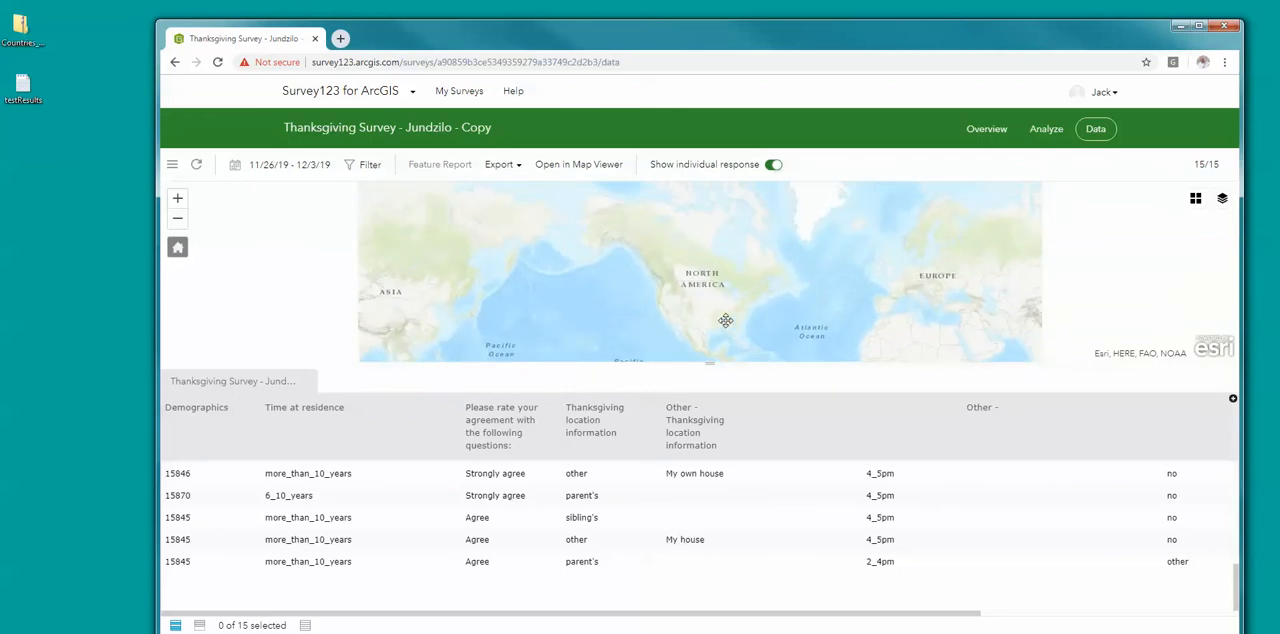
pyautogui.moveTo(938, 325); pyautogui.dragTo(894, 194)
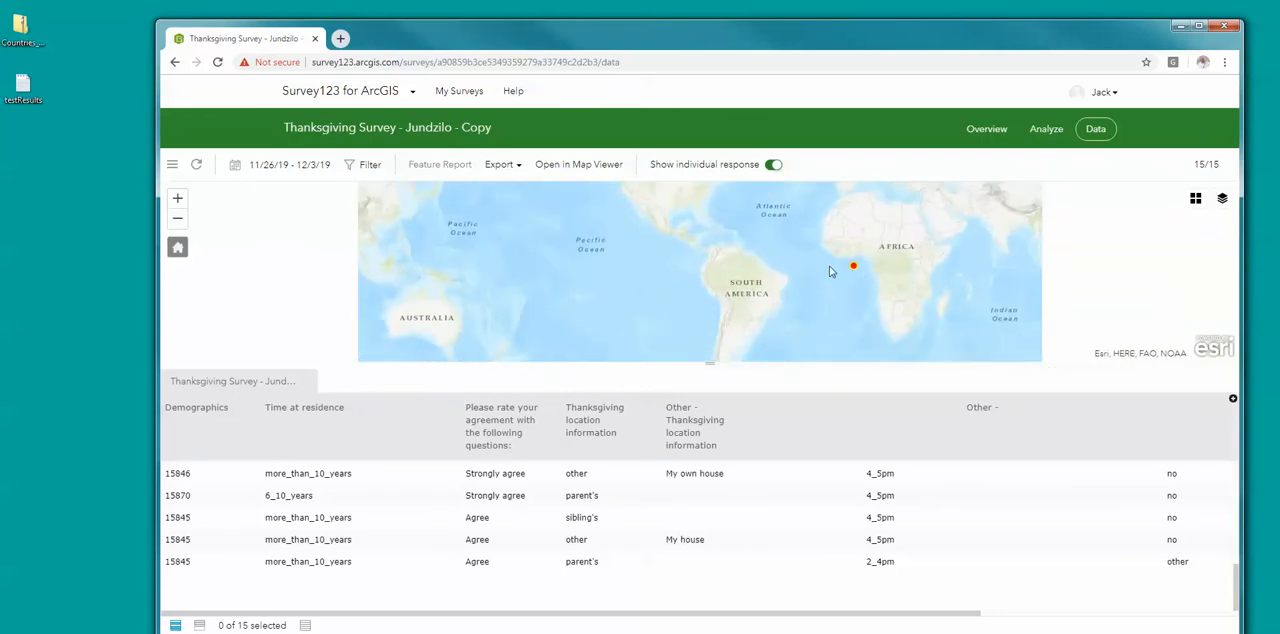
pyautogui.moveTo(576, 226); pyautogui.dragTo(660, 321)
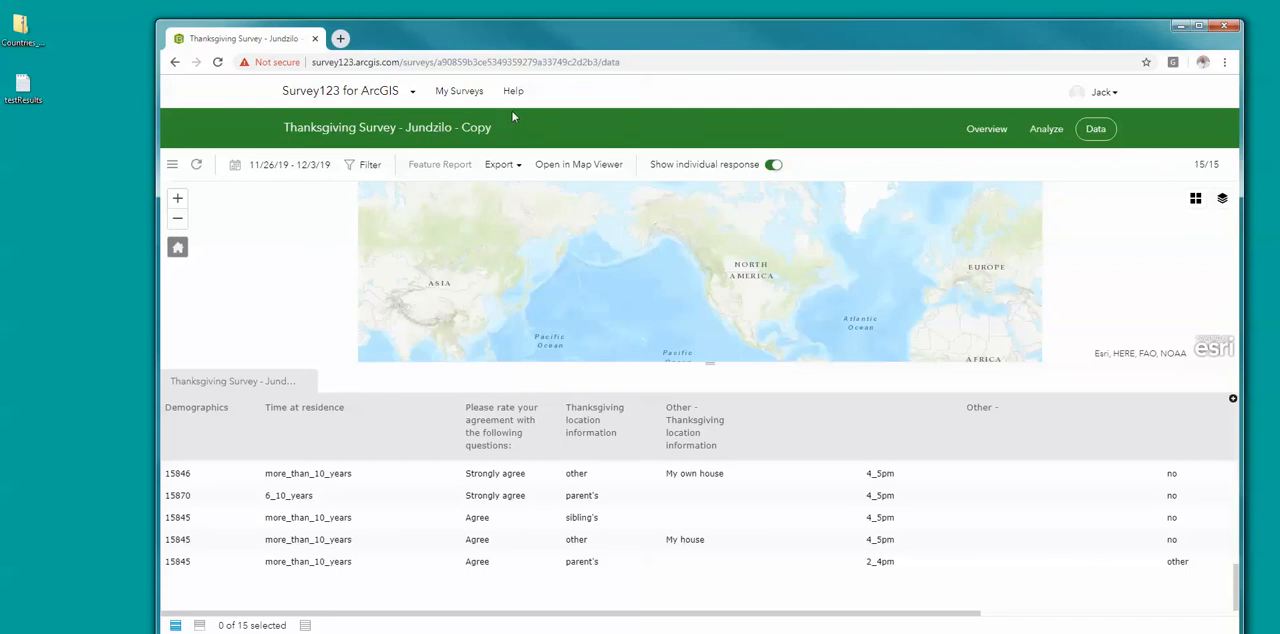
# Step: Open "sample survey" from the survey list and allow Everyone (Public) to view its results in the collaboration settings
pyautogui.click(462, 92)
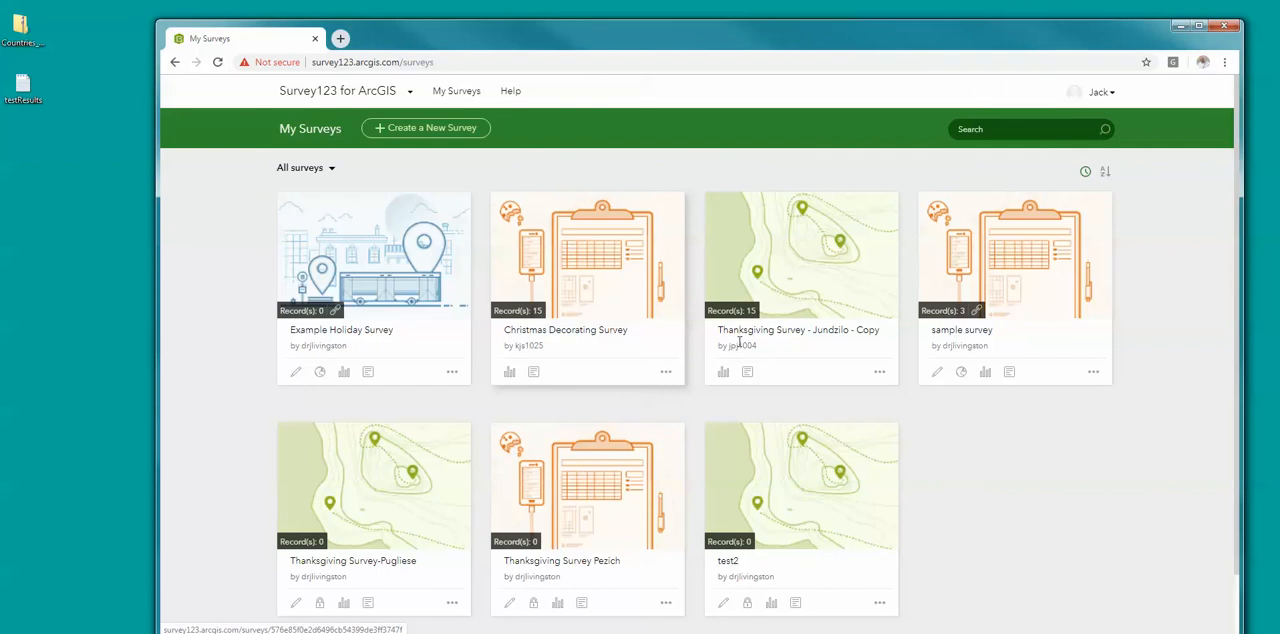
pyautogui.click(938, 376)
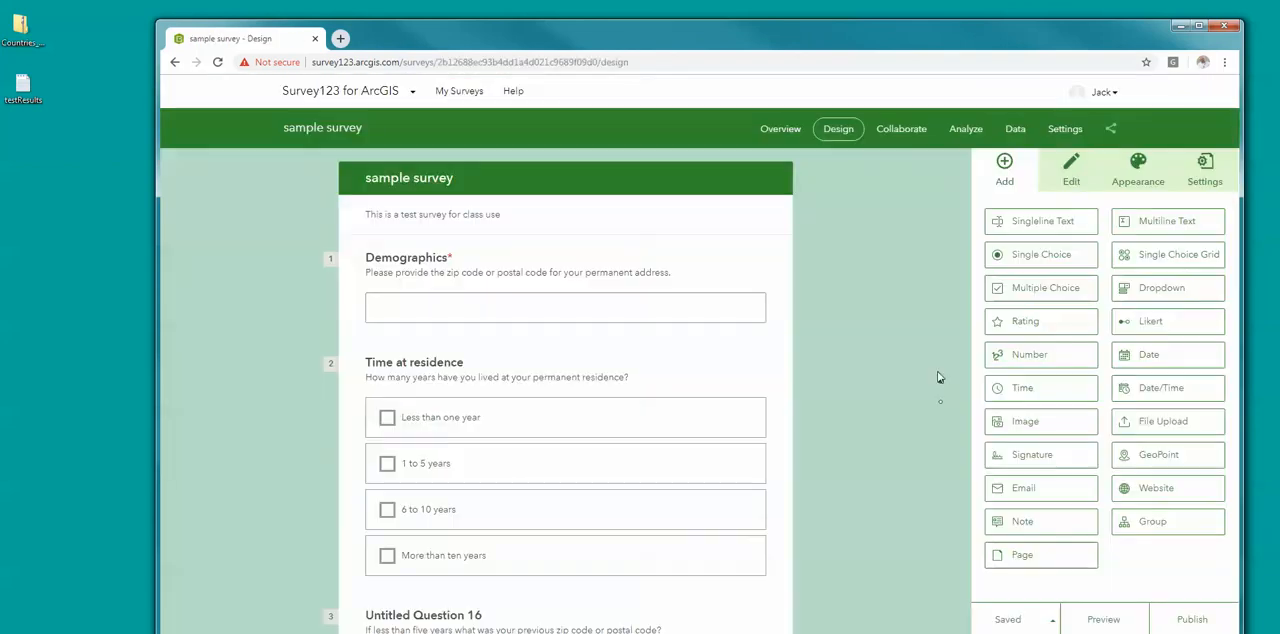
pyautogui.click(904, 135)
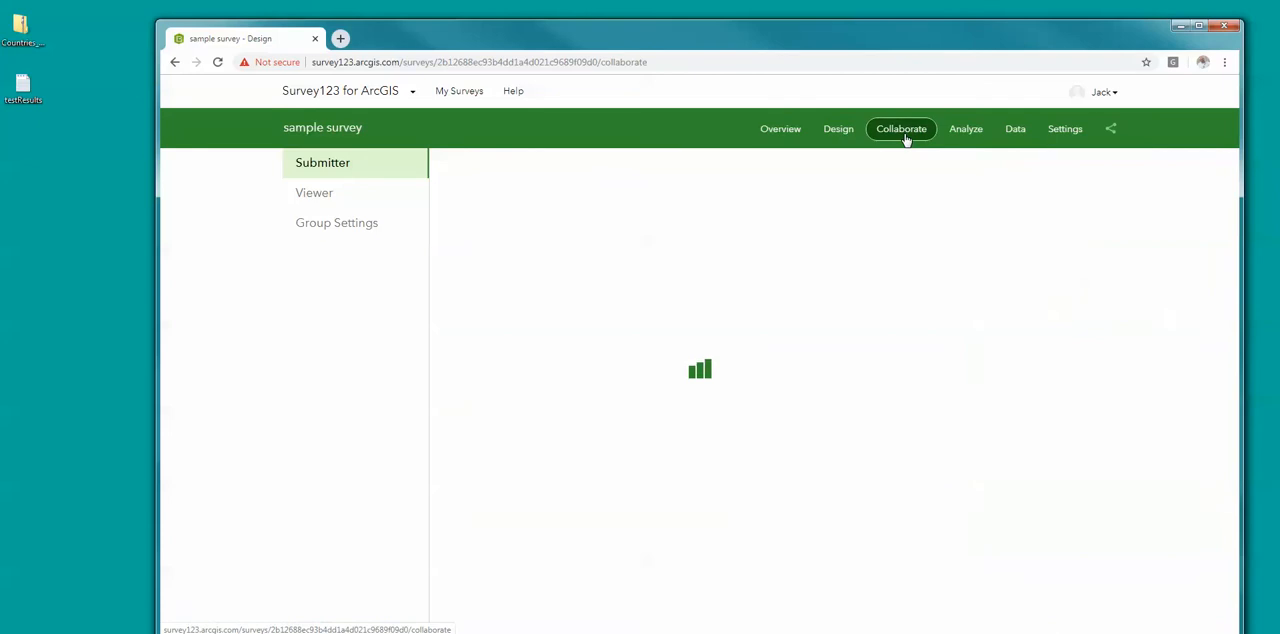
pyautogui.click(312, 195)
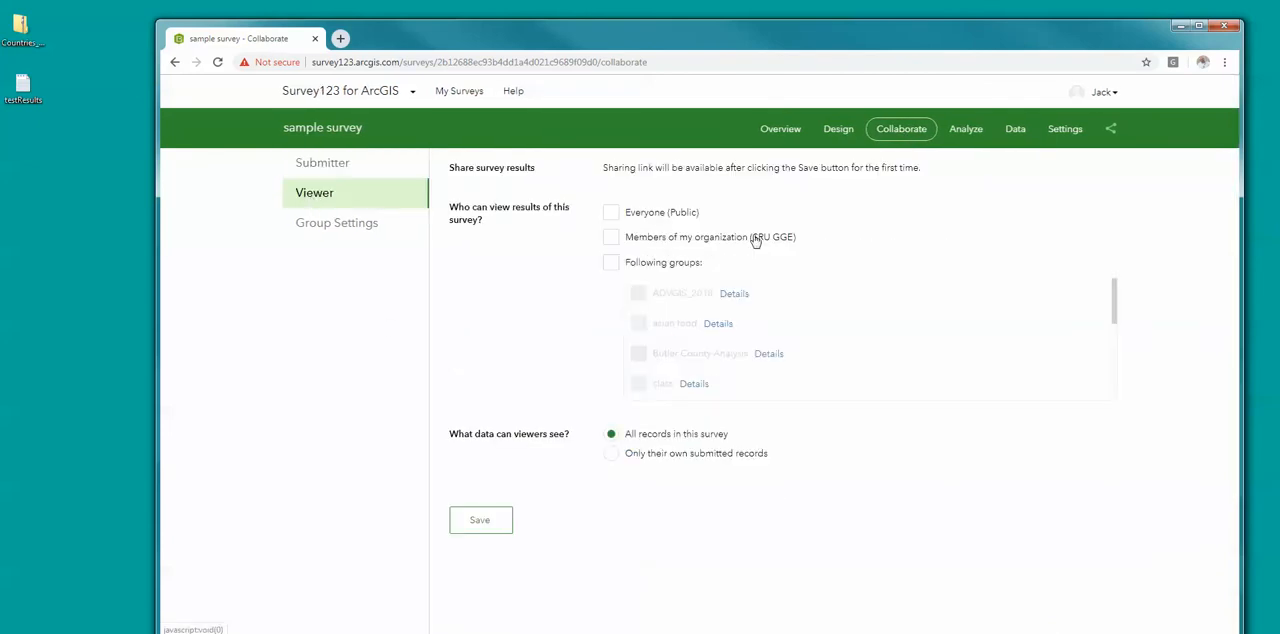
pyautogui.click(612, 214)
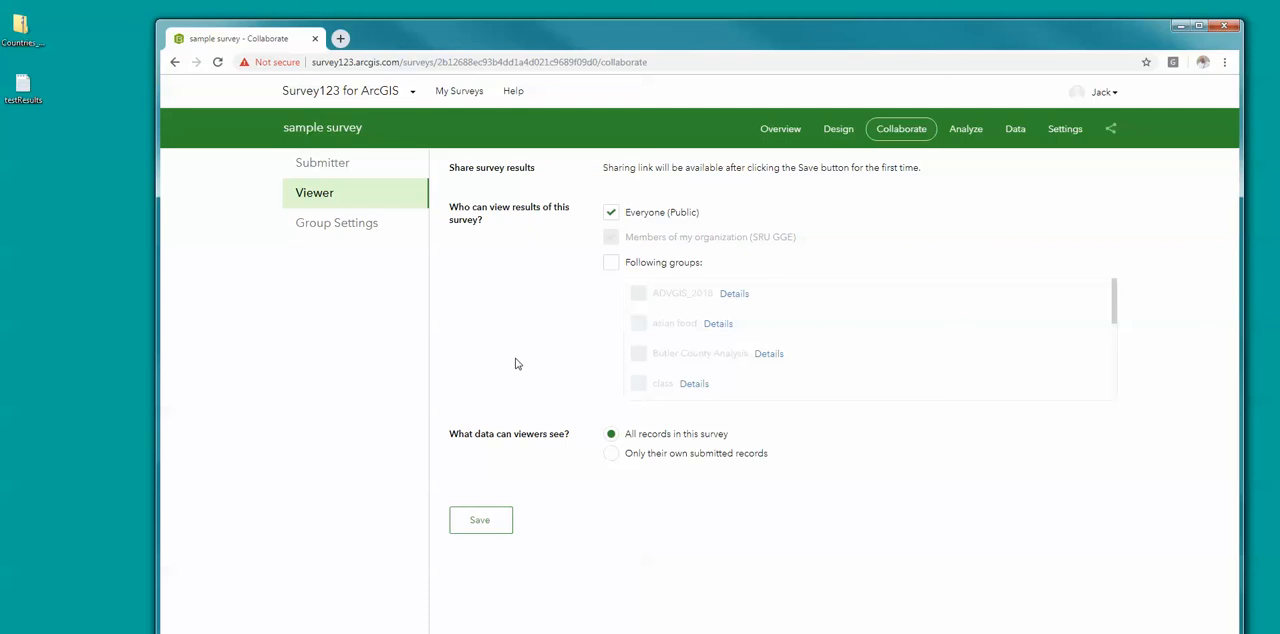